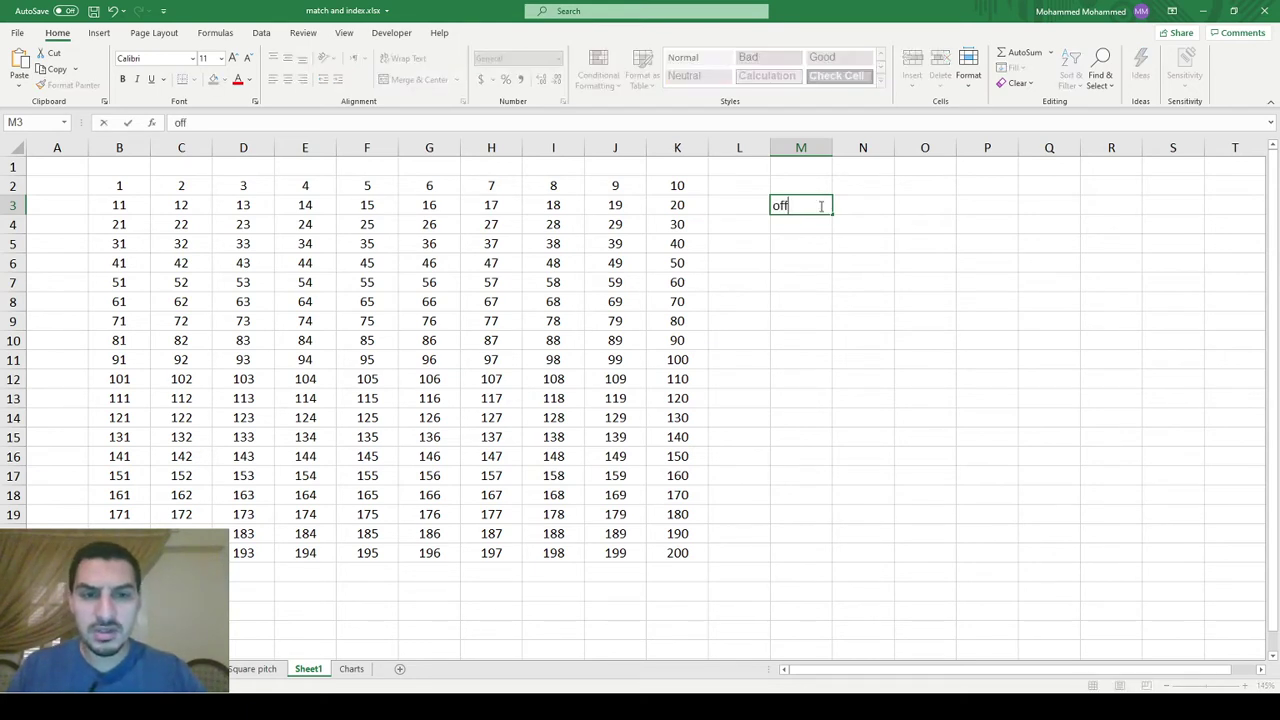
- Label cell M3 "offset" and enter the formula =OFFSET(G9,1,2) in M4
{"action": "key", "text": "Return"}
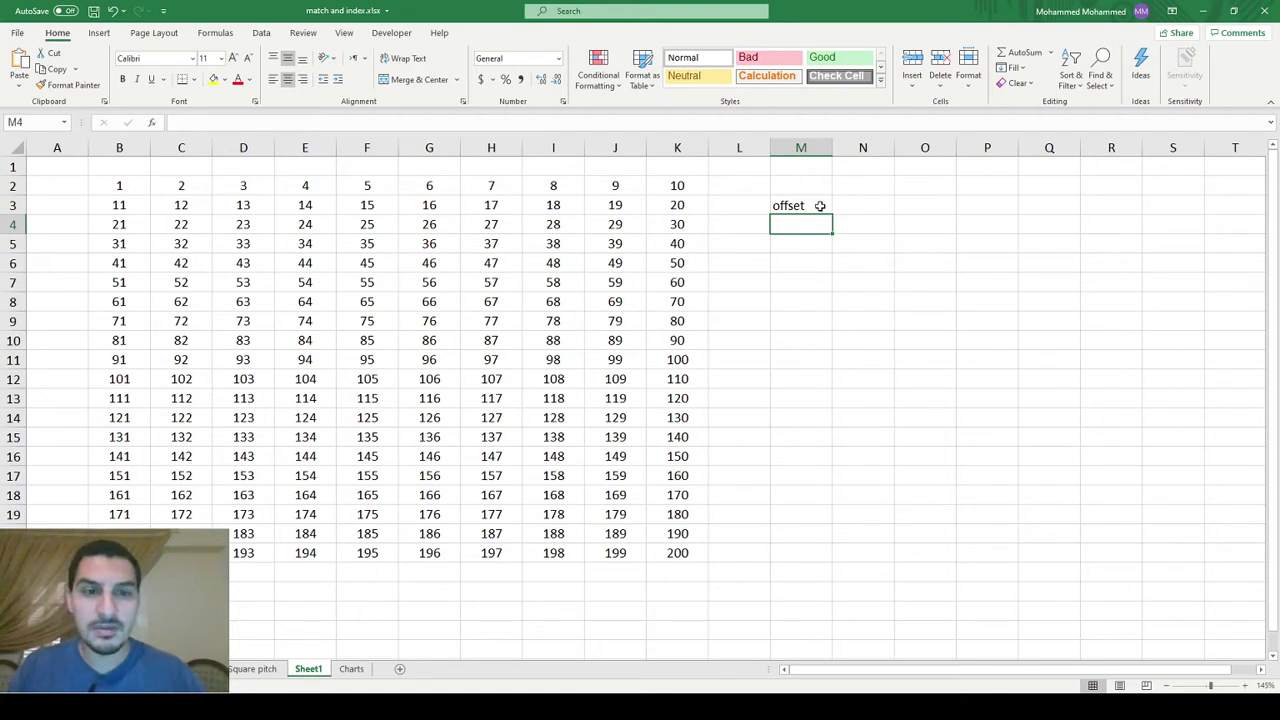
{"action": "type", "text": "=offset"}
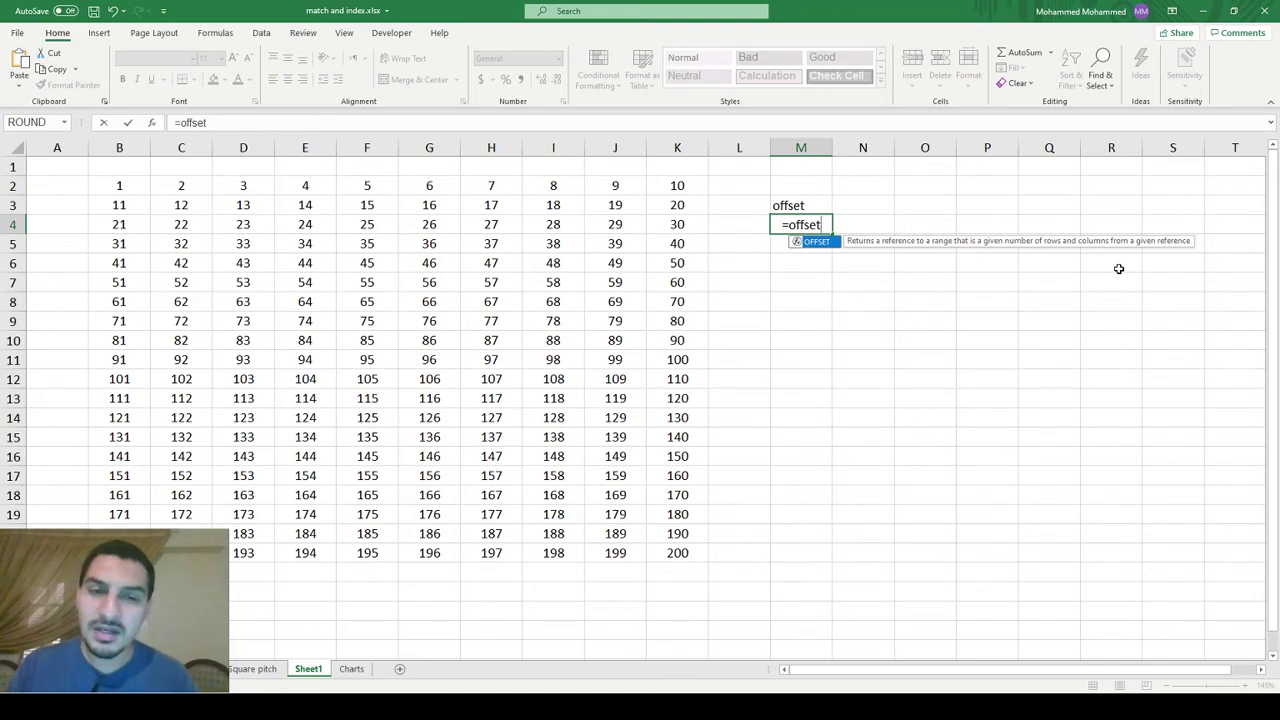
{"action": "type", "text": "("}
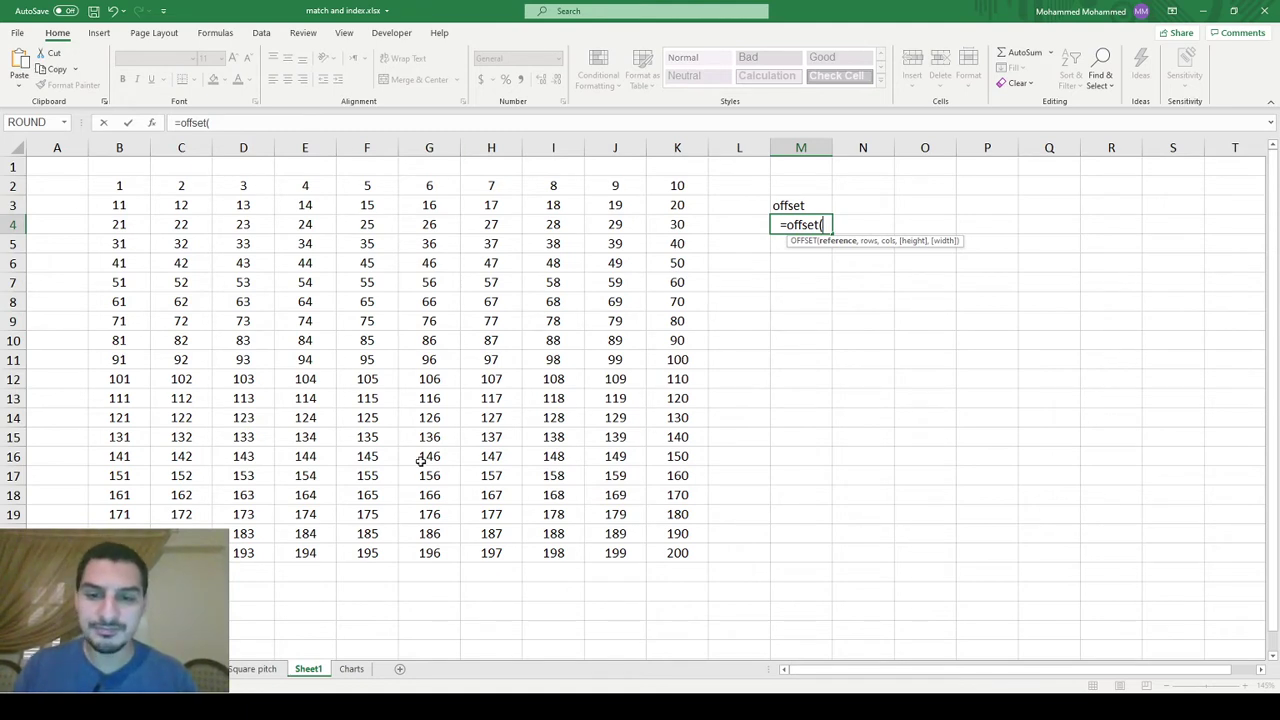
{"action": "left_click", "coordinate": [447, 323]}
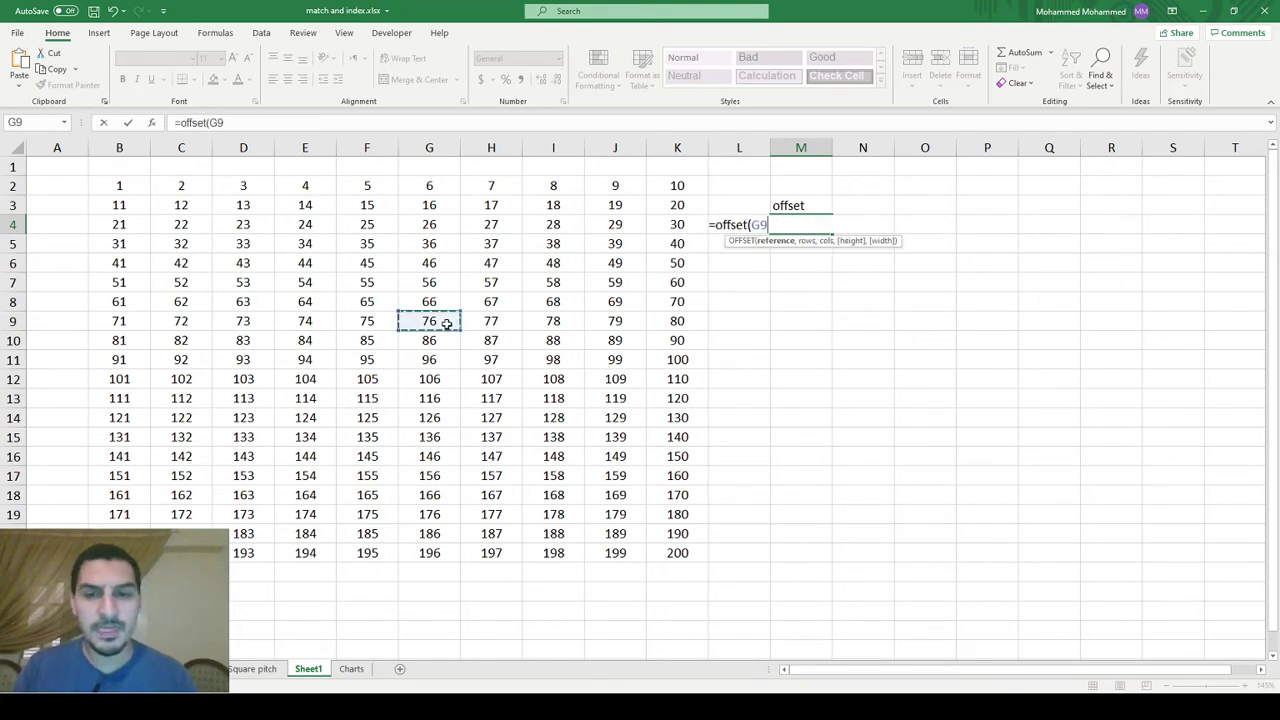
{"action": "type", "text": ","}
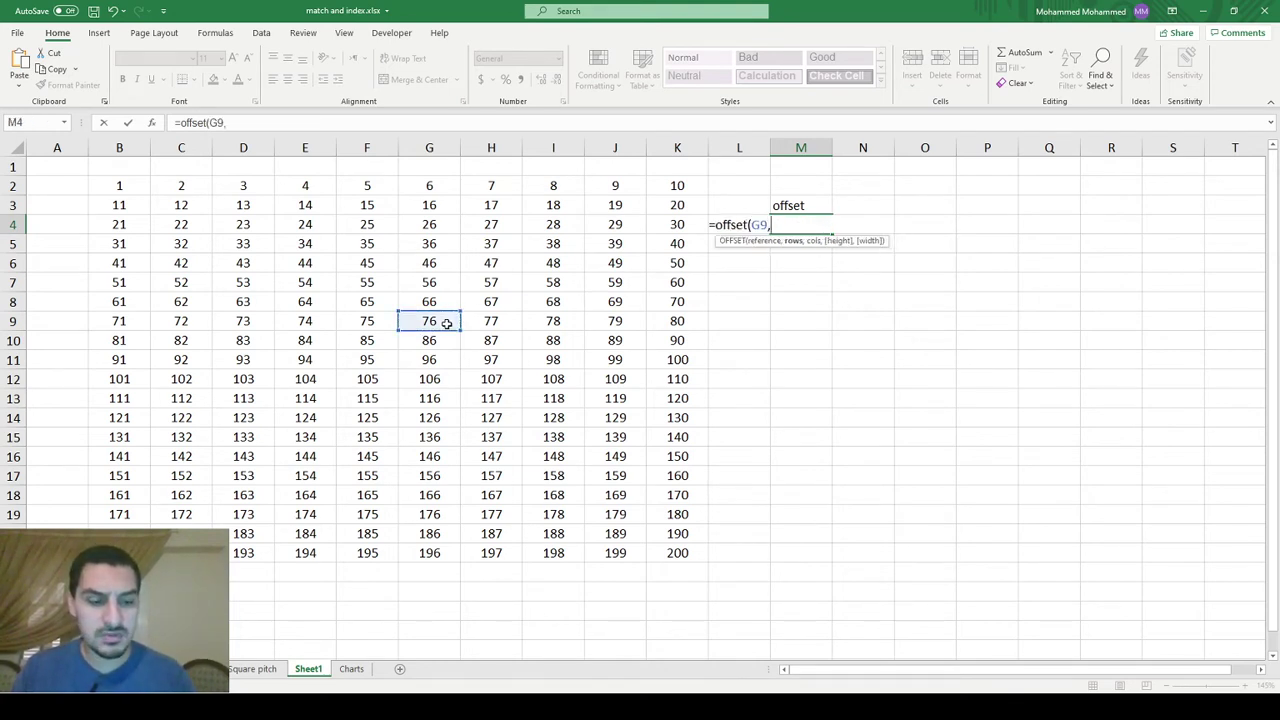
{"action": "type", "text": "1,2"}
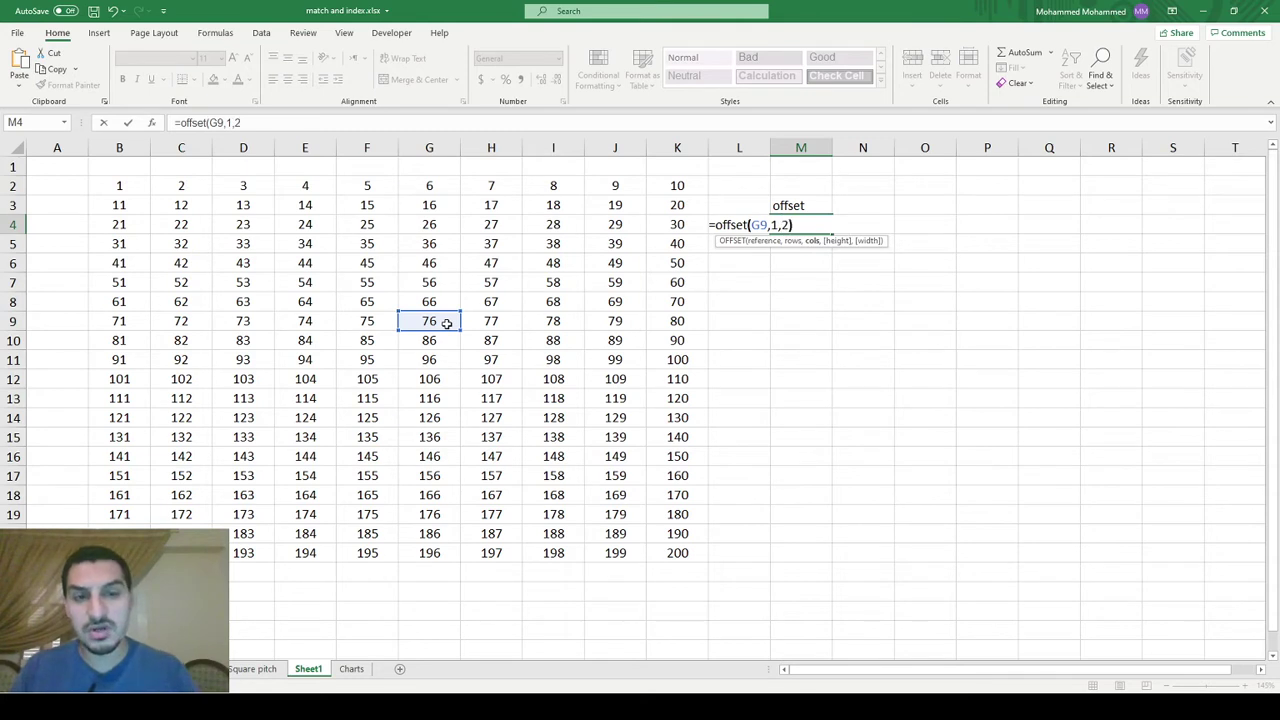
{"action": "type", "text": ")"}
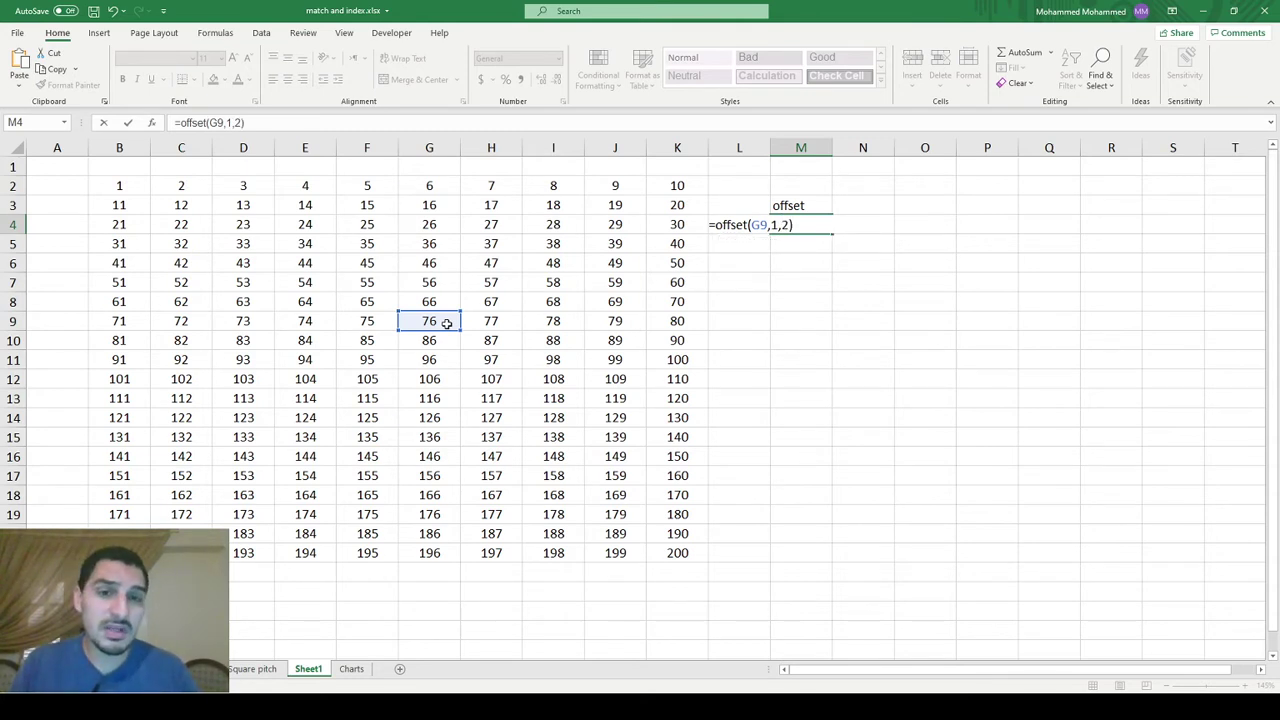
{"action": "key", "text": "ctrl+Return"}
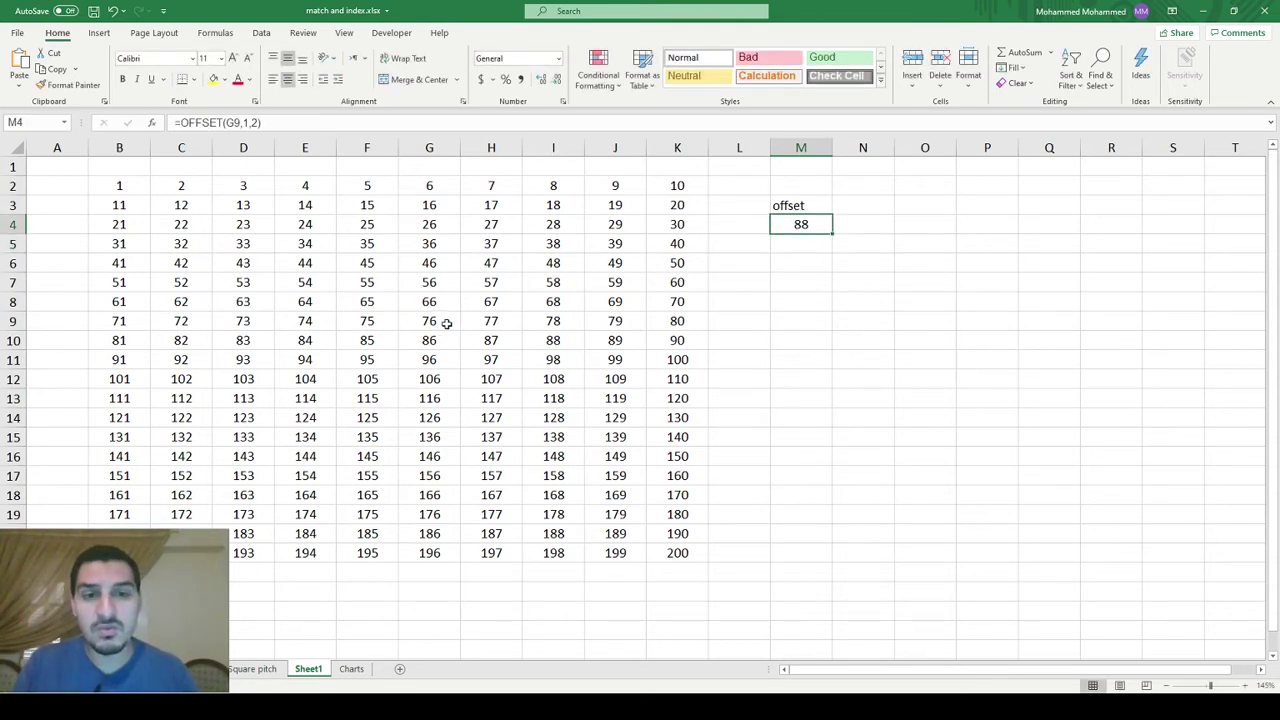
- Change the column offset in M4's OFFSET formula to 3
{"action": "key", "text": "F2"}
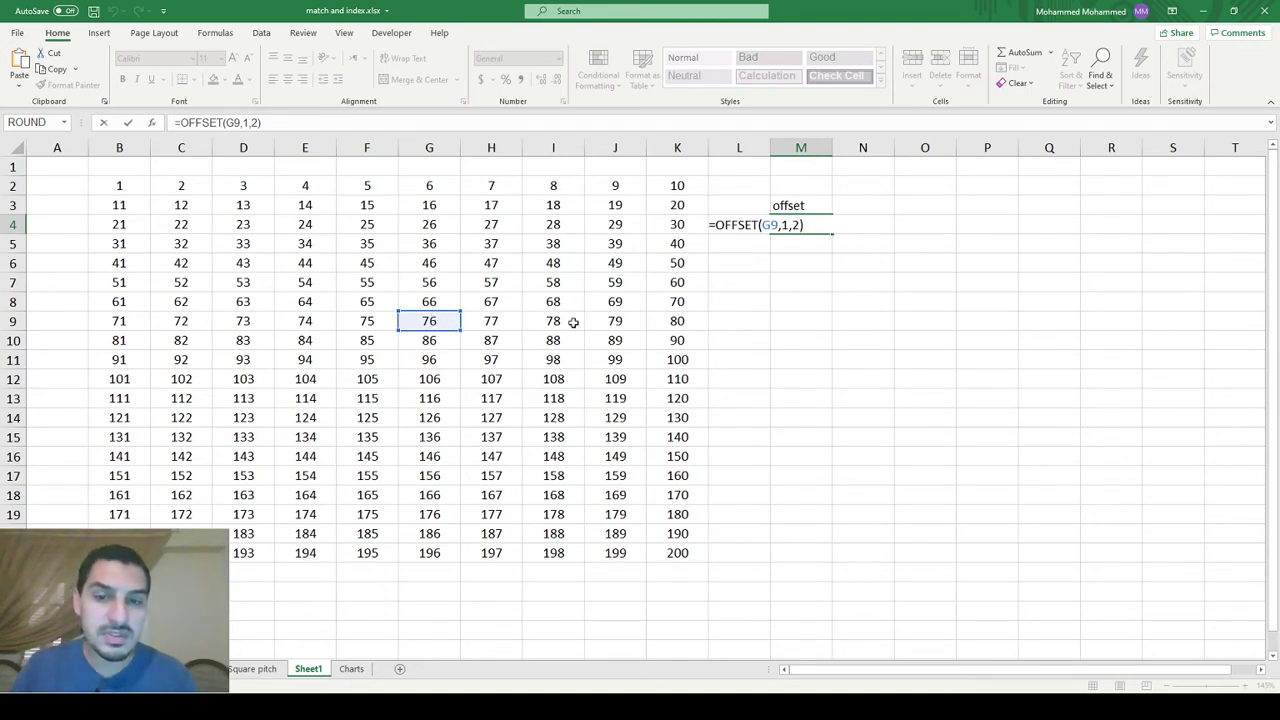
{"action": "key", "text": "ctrl+Return"}
{"action": "key", "text": "F2"}
{"action": "key", "text": "Left"}
{"action": "key", "text": "BackSpace"}
{"action": "type", "text": "3"}
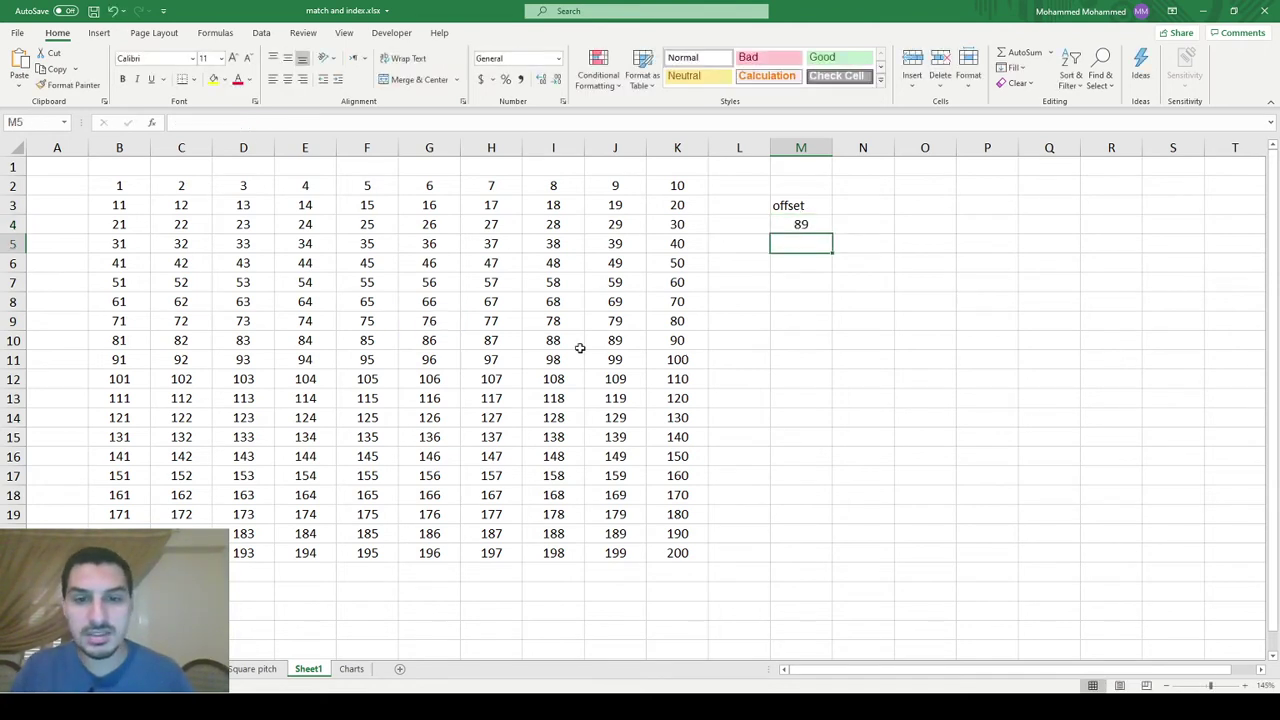
{"action": "key", "text": "Return"}
{"action": "key", "text": "Up"}
- Make the column offset in the M4 formula negative, so that it is -3
{"action": "key", "text": "F2"}
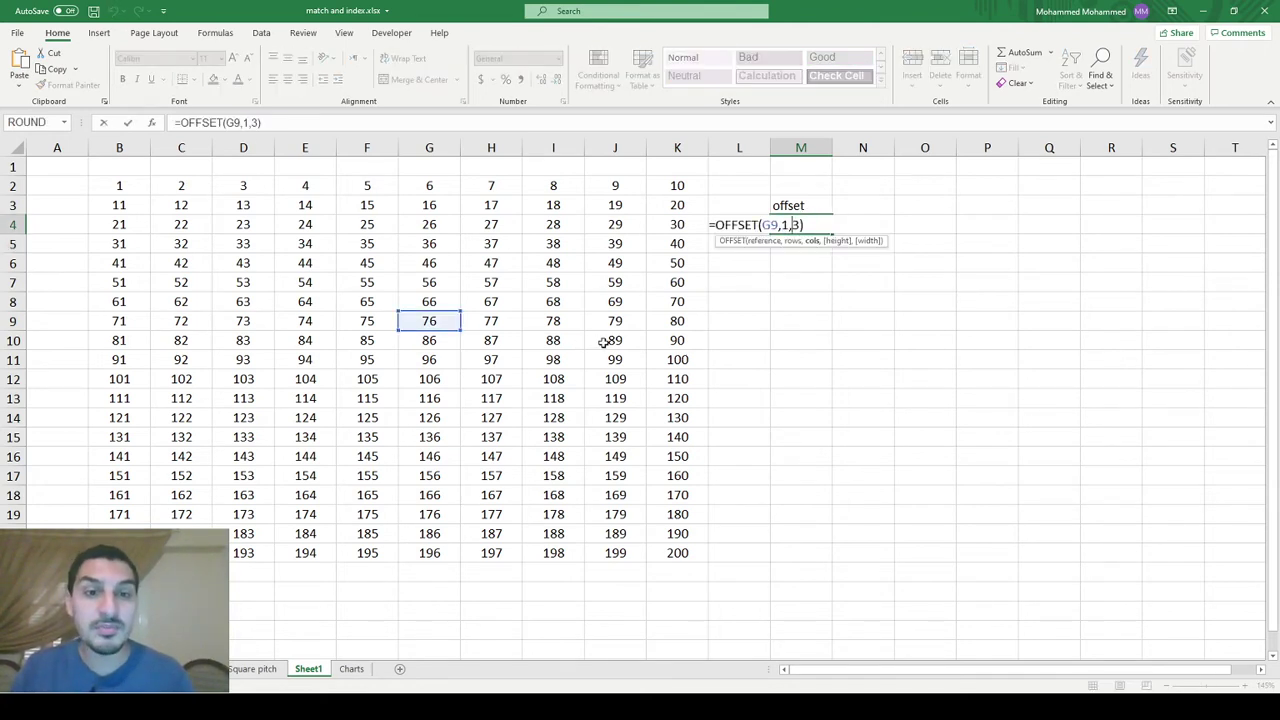
{"action": "key", "text": "Left"}
{"action": "key", "text": "Left"}
{"action": "type", "text": "-"}
{"action": "key", "text": "Return"}
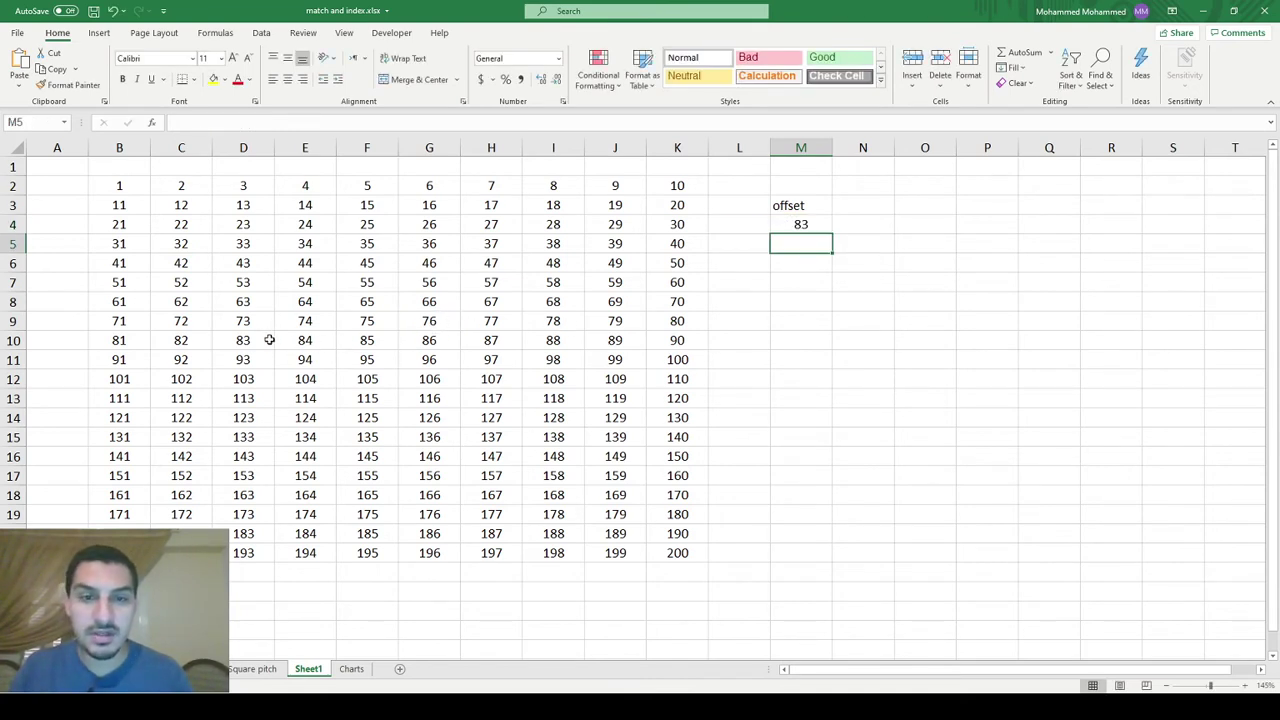
- Set the row offset in the M4 formula to -2
{"action": "key", "text": "Up"}
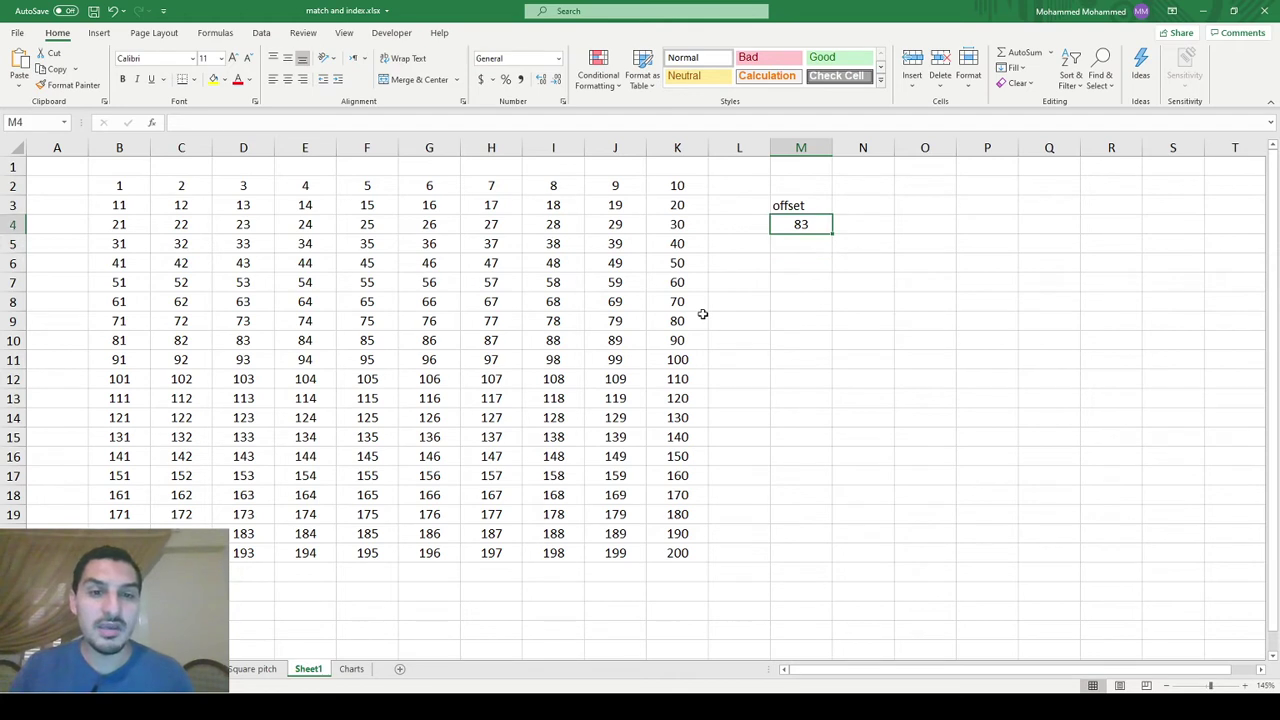
{"action": "key", "text": "F2"}
{"action": "key", "text": "Left"}
{"action": "key", "text": "Left"}
{"action": "key", "text": "Left"}
{"action": "key", "text": "Left"}
{"action": "key", "text": "BackSpace"}
{"action": "type", "text": "-2"}
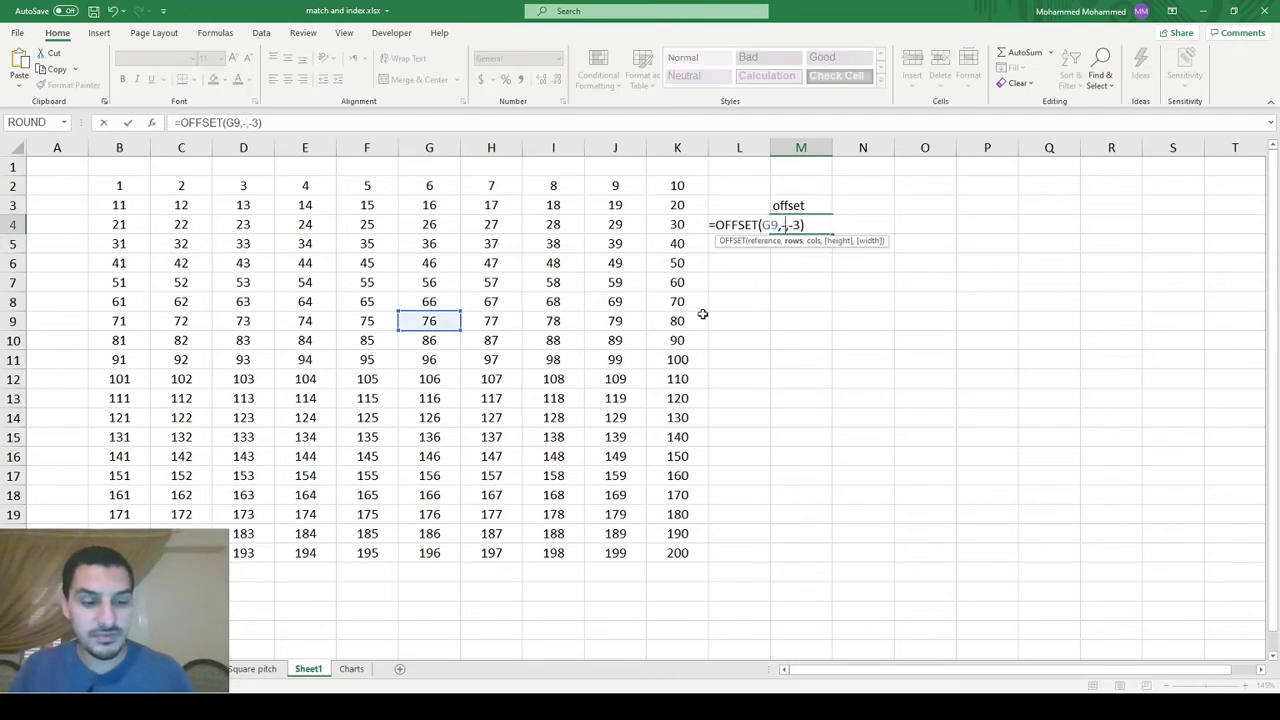
{"action": "key", "text": "Return"}
{"action": "key", "text": "Up"}
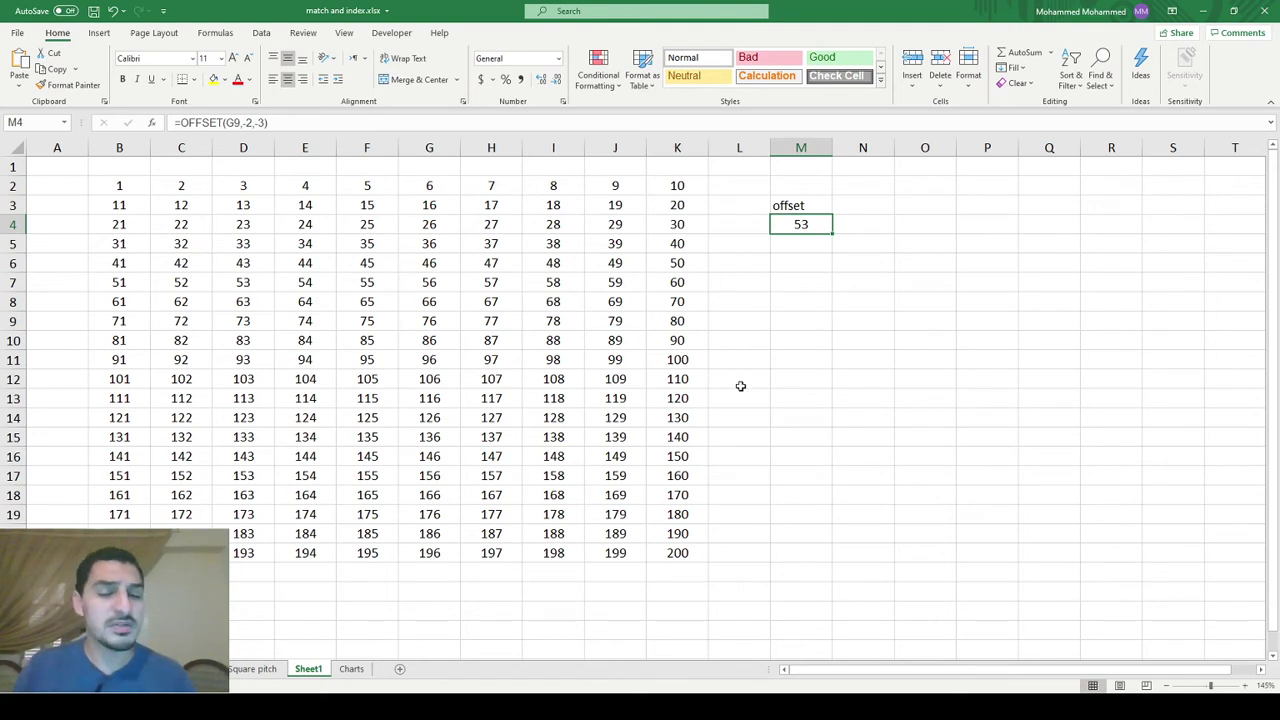
- Add a height argument of 2 to the M4 formula, giving =OFFSET(G9,-2,-3,2)
{"action": "key", "text": "F2"}
{"action": "key", "text": "BackSpace"}
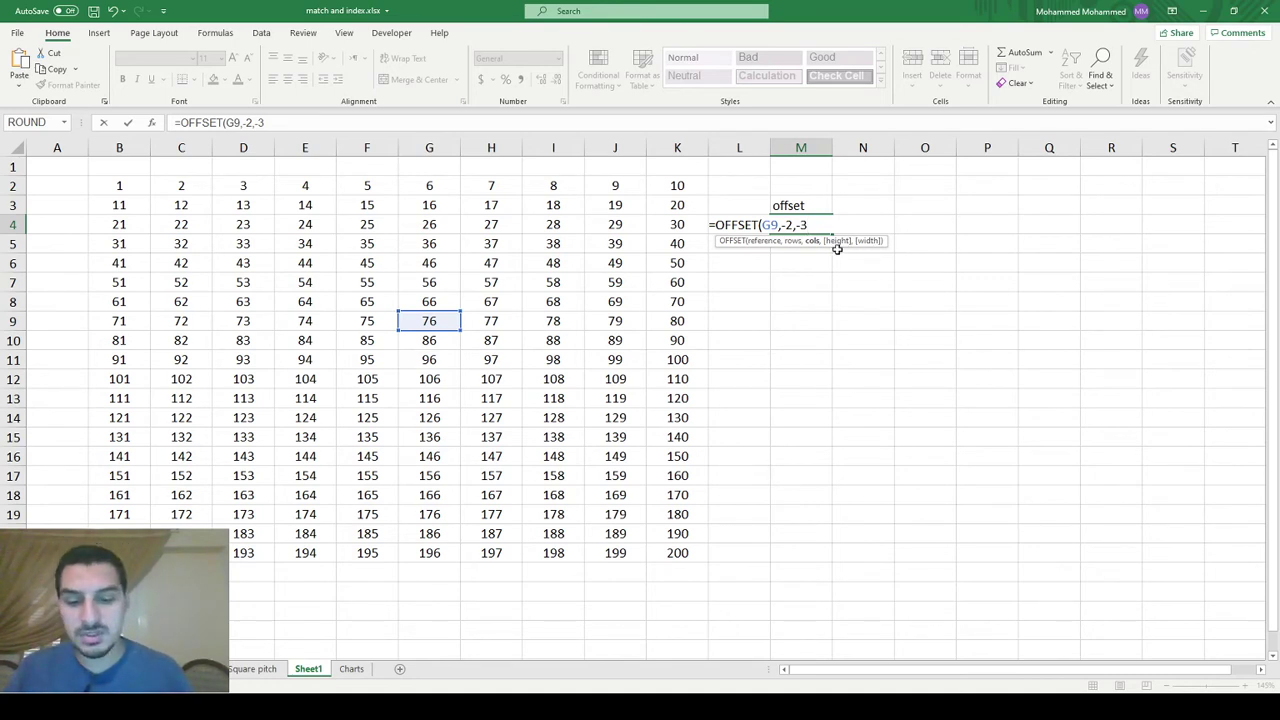
{"action": "type", "text": ","}
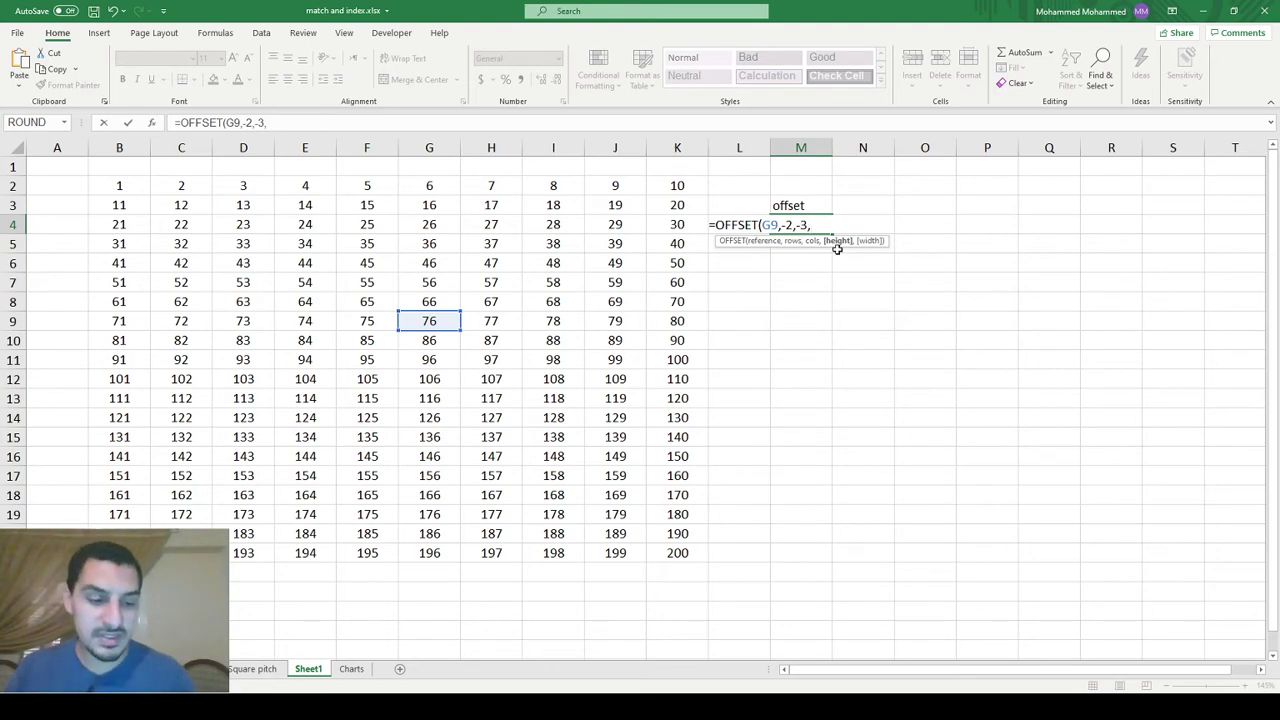
{"action": "type", "text": "2)"}
{"action": "key", "text": "Return"}
{"action": "key", "text": "Up"}
- Add a width argument of 2 to the M4 formula, giving =OFFSET(G9,-2,-3,2,2)
{"action": "key", "text": "F2"}
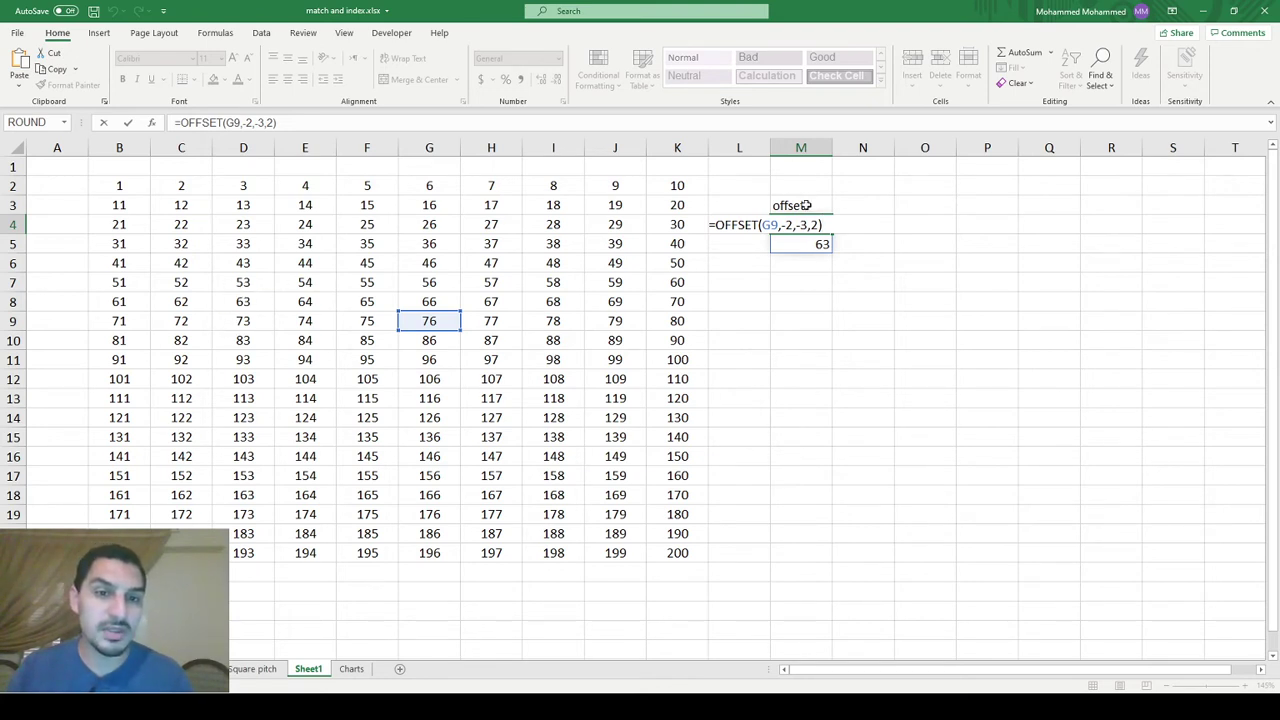
{"action": "key", "text": "Left"}
{"action": "type", "text": ",2"}
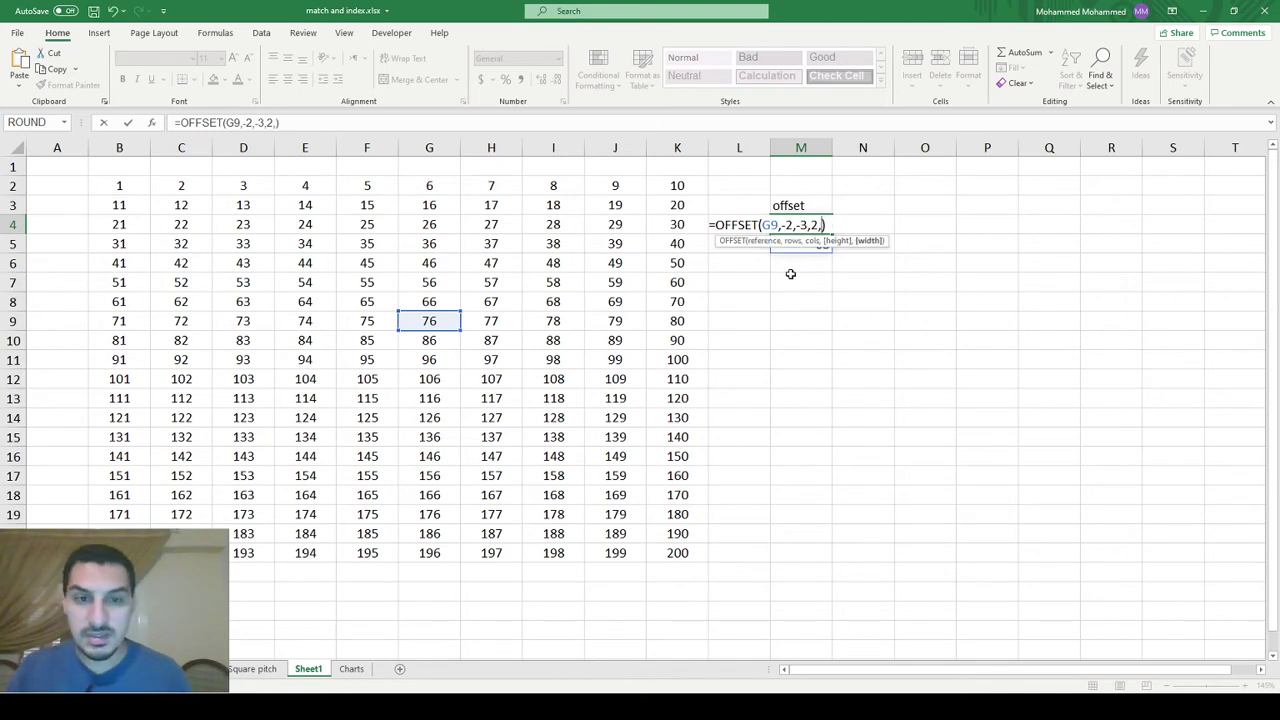
{"action": "key", "text": "Return"}
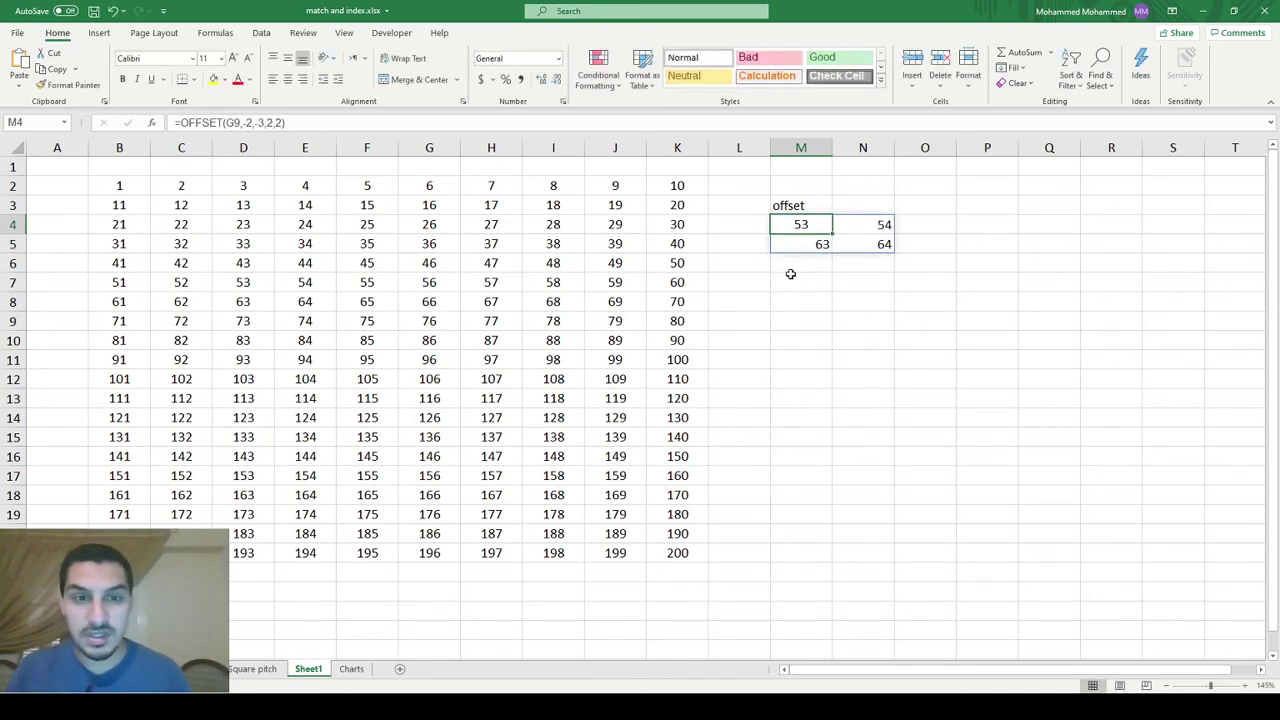
{"action": "key", "text": "Up"}
{"action": "key", "text": "F2"}
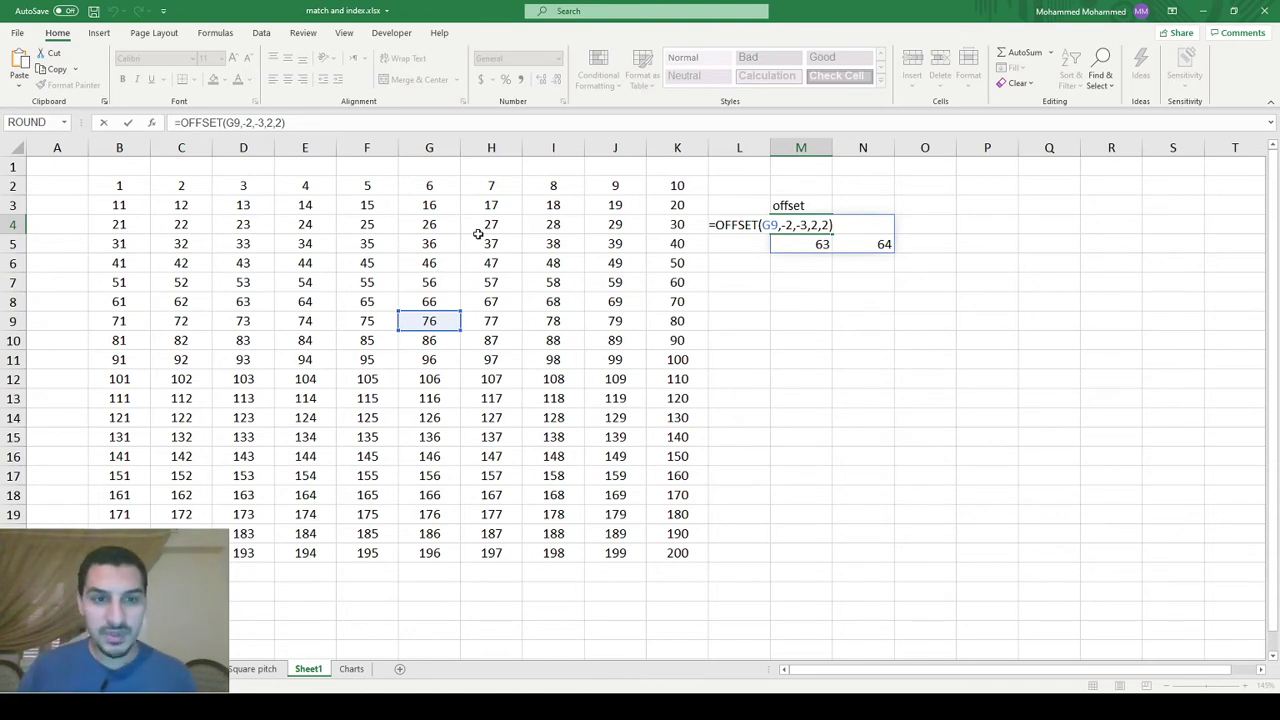
{"action": "key", "text": "ctrl+Return"}
- Enter =OFFSET(E7:G9,5,5) in cell M7, using the block E7:G9 as the reference range
{"action": "key", "text": "Down"}
{"action": "key", "text": "Down"}
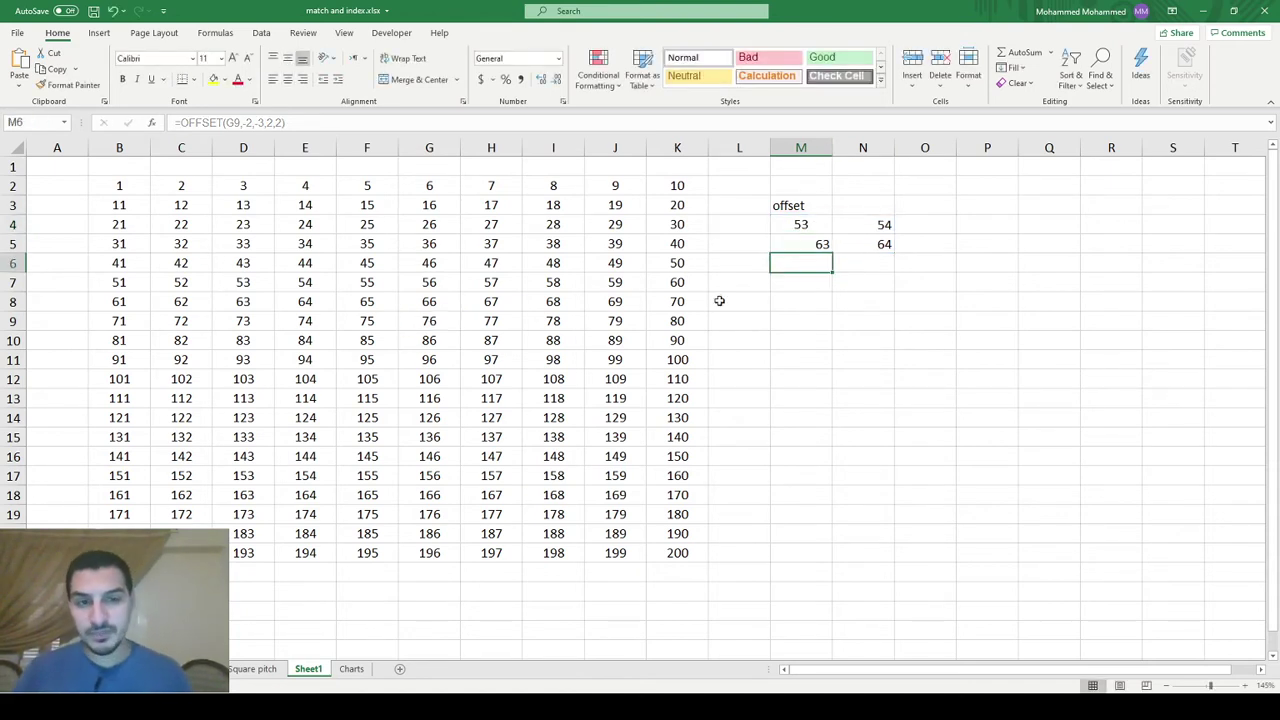
{"action": "key", "text": "Down"}
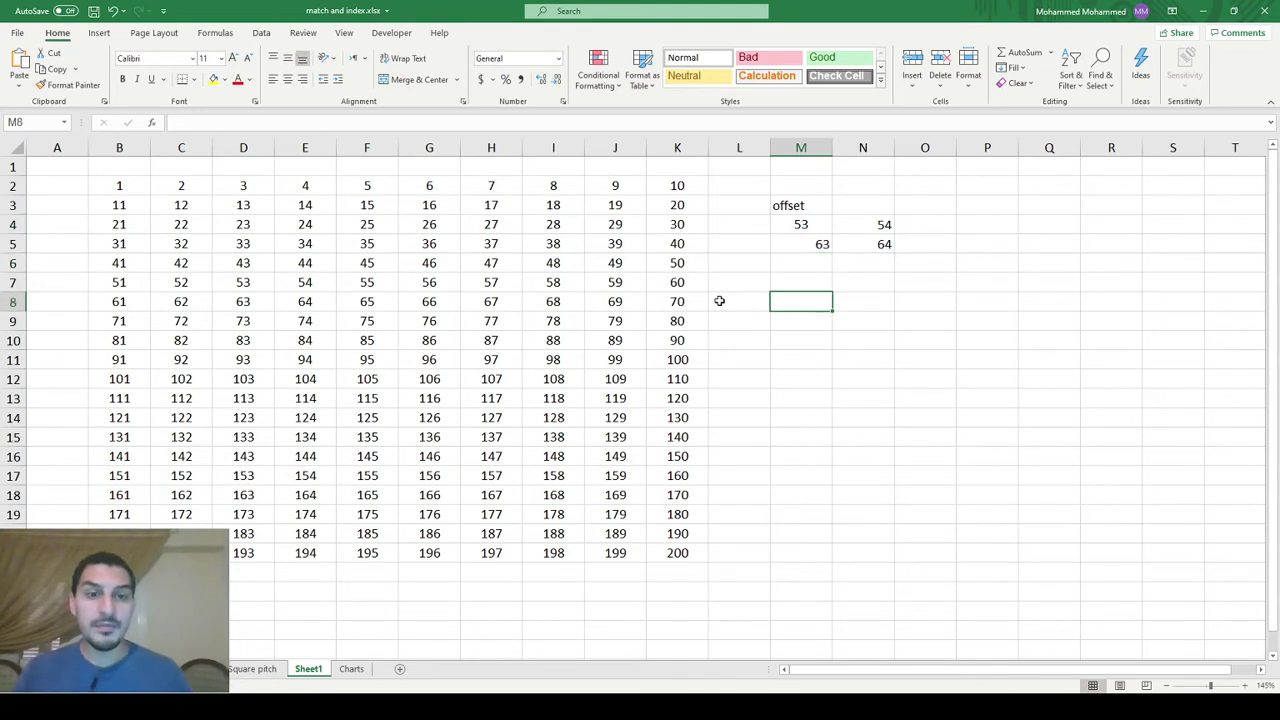
{"action": "type", "text": "=off"}
{"action": "key", "text": "Tab"}
{"action": "key", "text": "Left"}
{"action": "key", "text": "Left"}
{"action": "key", "text": "Left"}
{"action": "key", "text": "Left"}
{"action": "key", "text": "Left"}
{"action": "key", "text": "Left"}
{"action": "key", "text": "Left"}
{"action": "key", "text": "Left"}
{"action": "key", "text": "shift+Right"}
{"action": "key", "text": "shift+Down"}
{"action": "key", "text": "shift+Right"}
{"action": "key", "text": "shift+Down"}
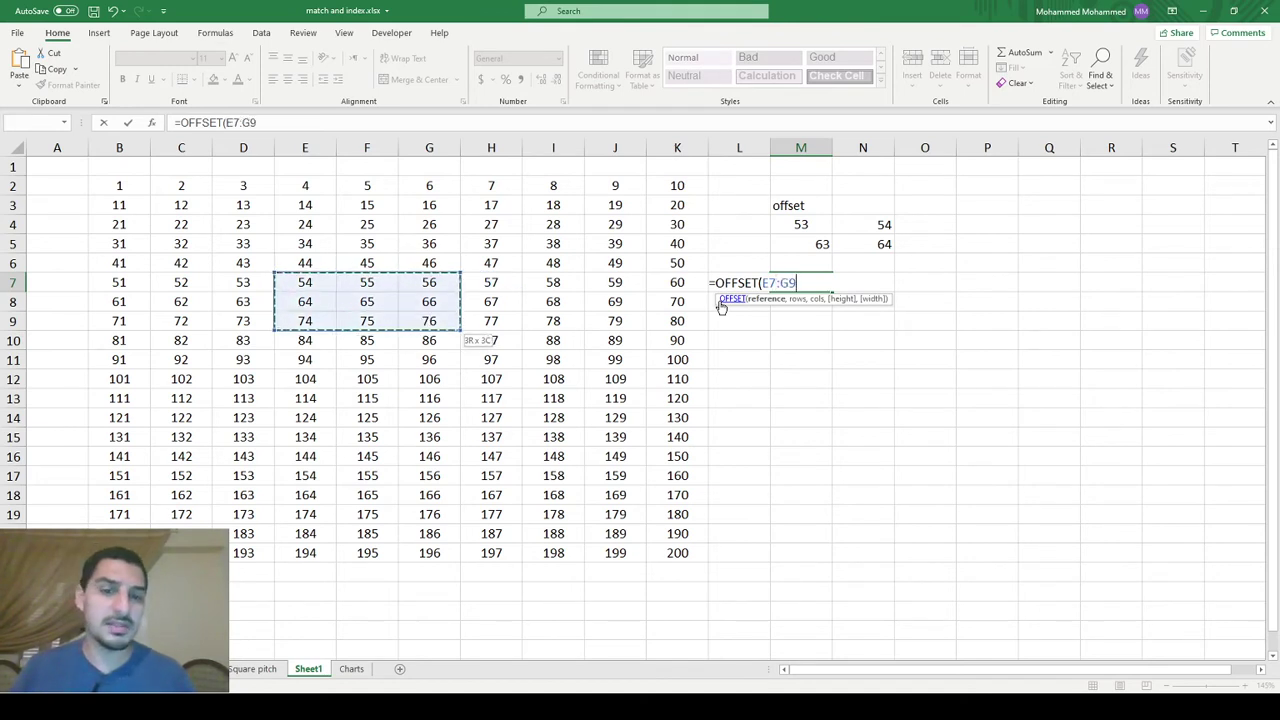
{"action": "type", "text": ","}
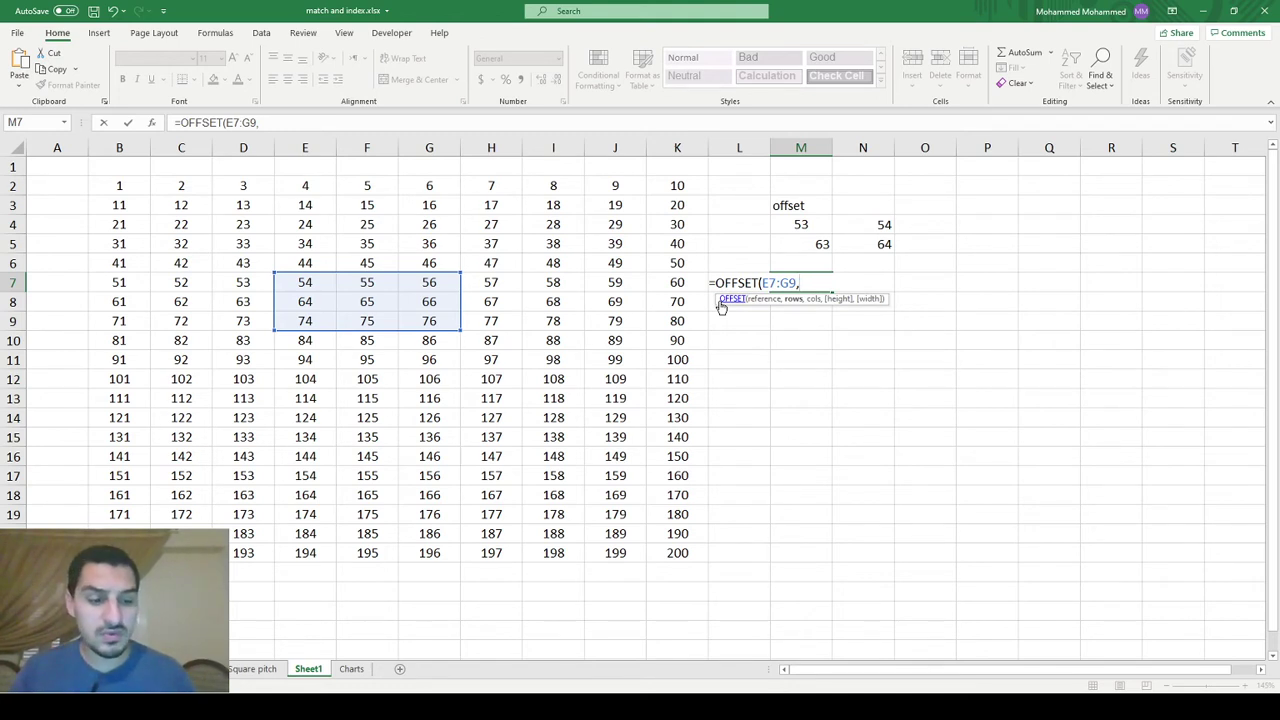
{"action": "type", "text": "5,"}
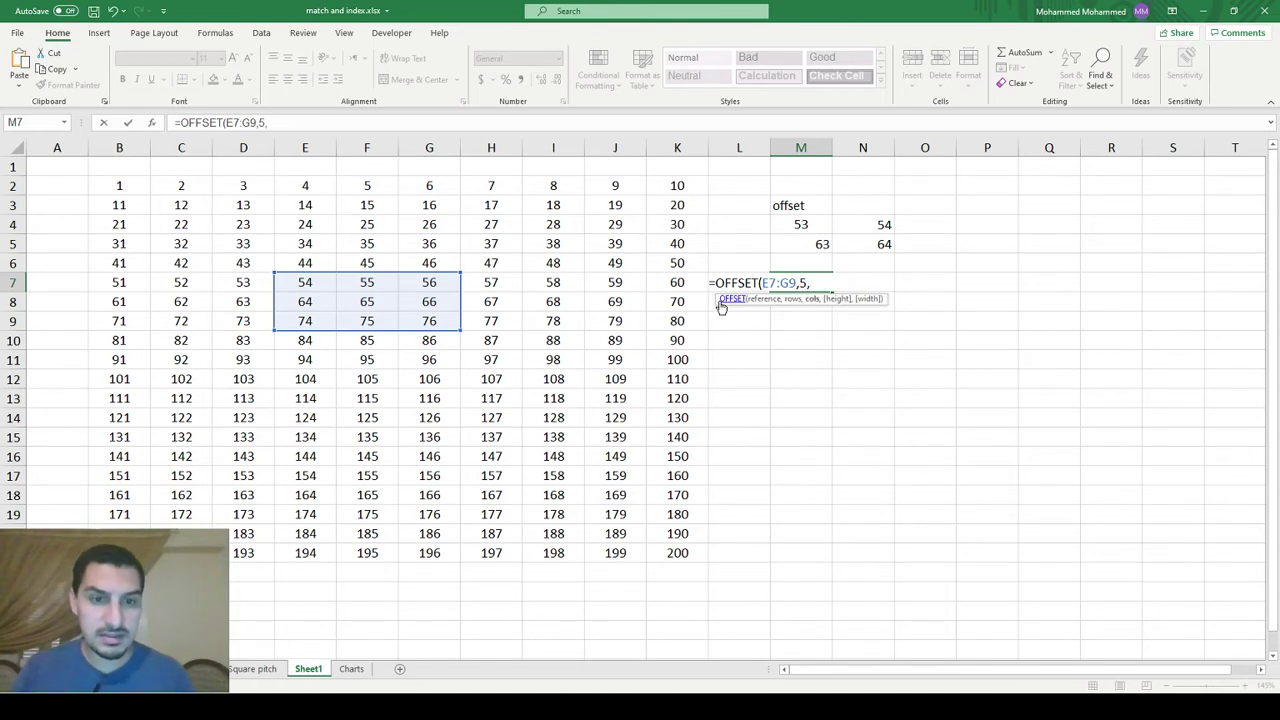
{"action": "type", "text": "5"}
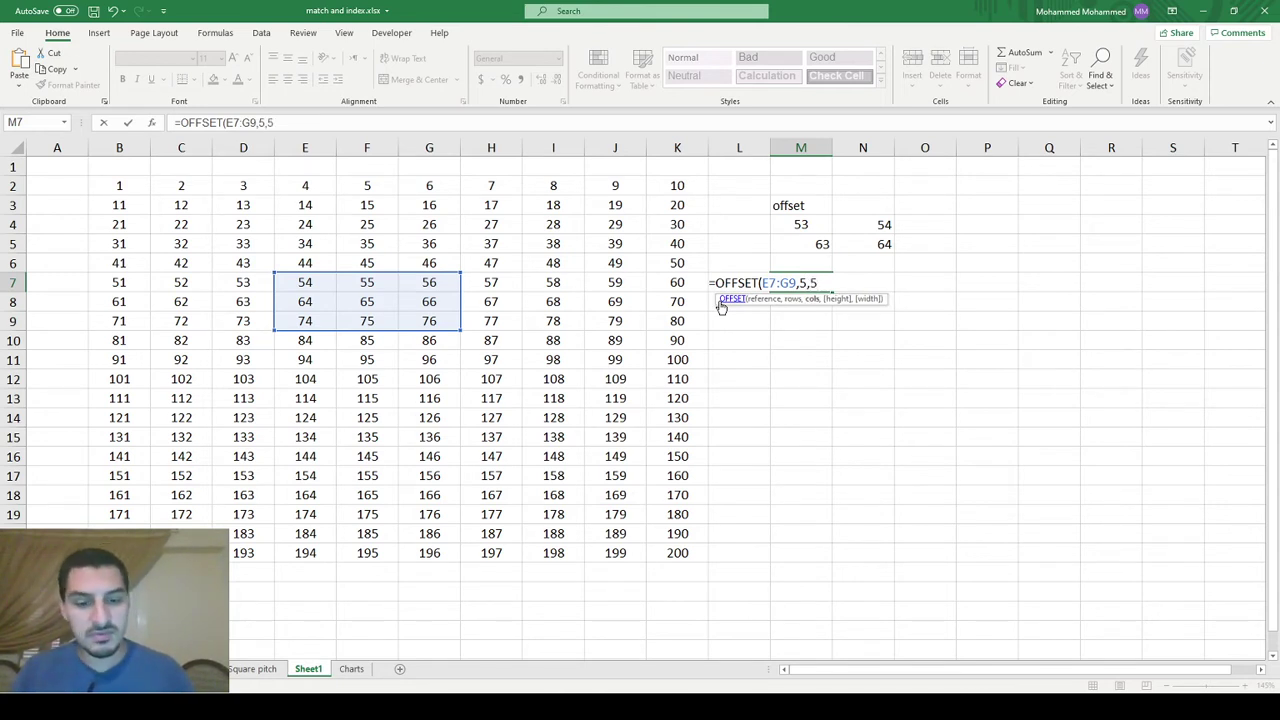
{"action": "type", "text": ")"}
{"action": "key", "text": "ctrl+Return"}
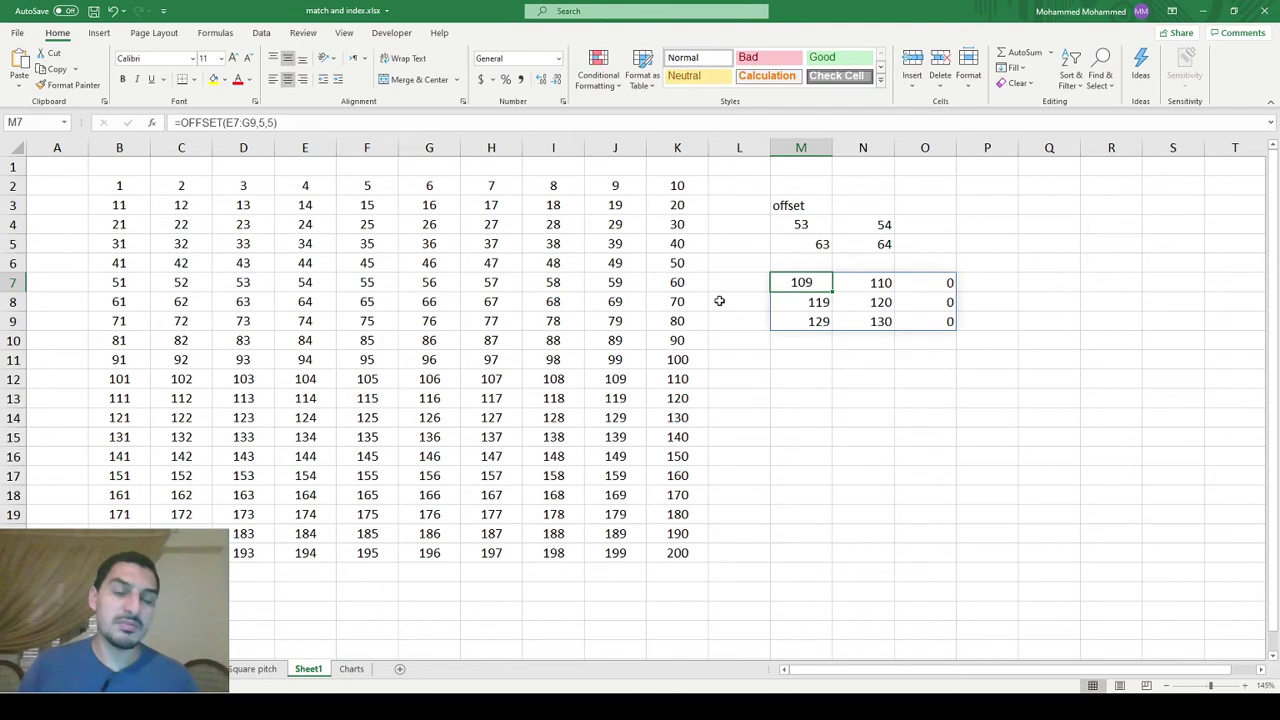
- Review the M7 formula's reference range and highlight the matching offset block J12:L14 in the number grid
{"action": "key", "text": "F2"}
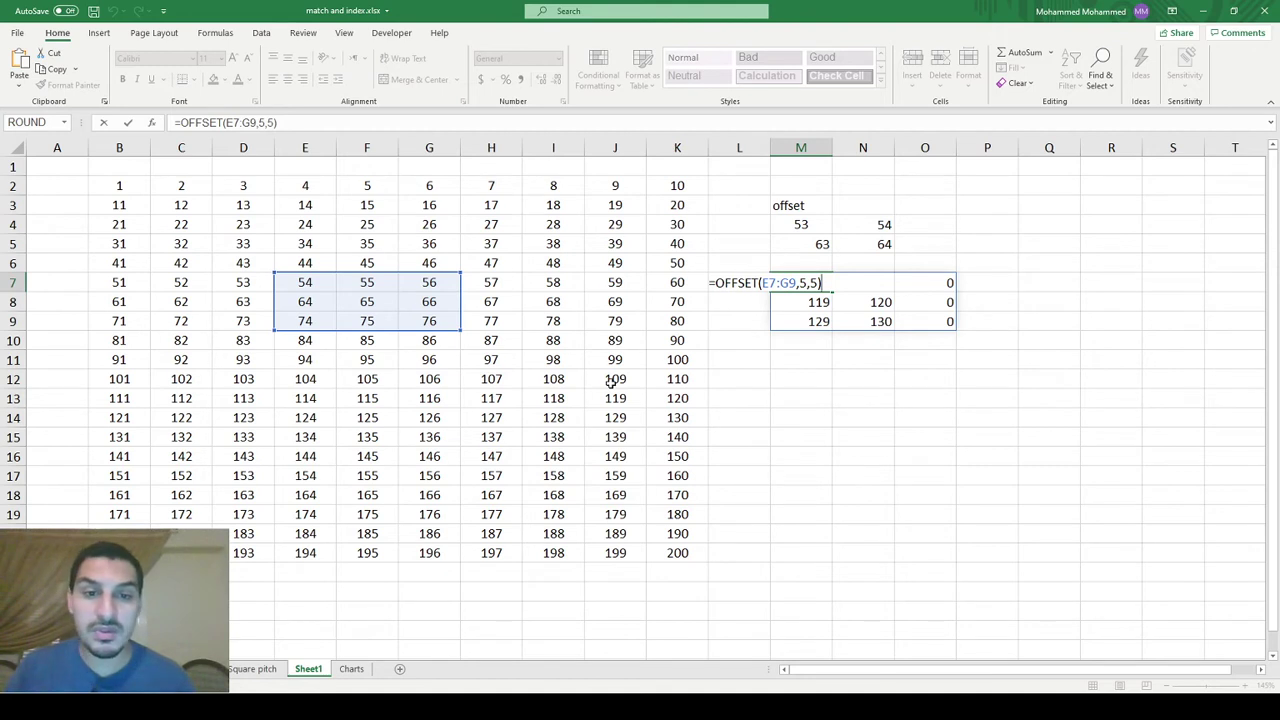
{"action": "key", "text": "ctrl+shift+Return"}
{"action": "left_click_drag", "start_coordinate": [613, 382], "coordinate": [725, 421]}
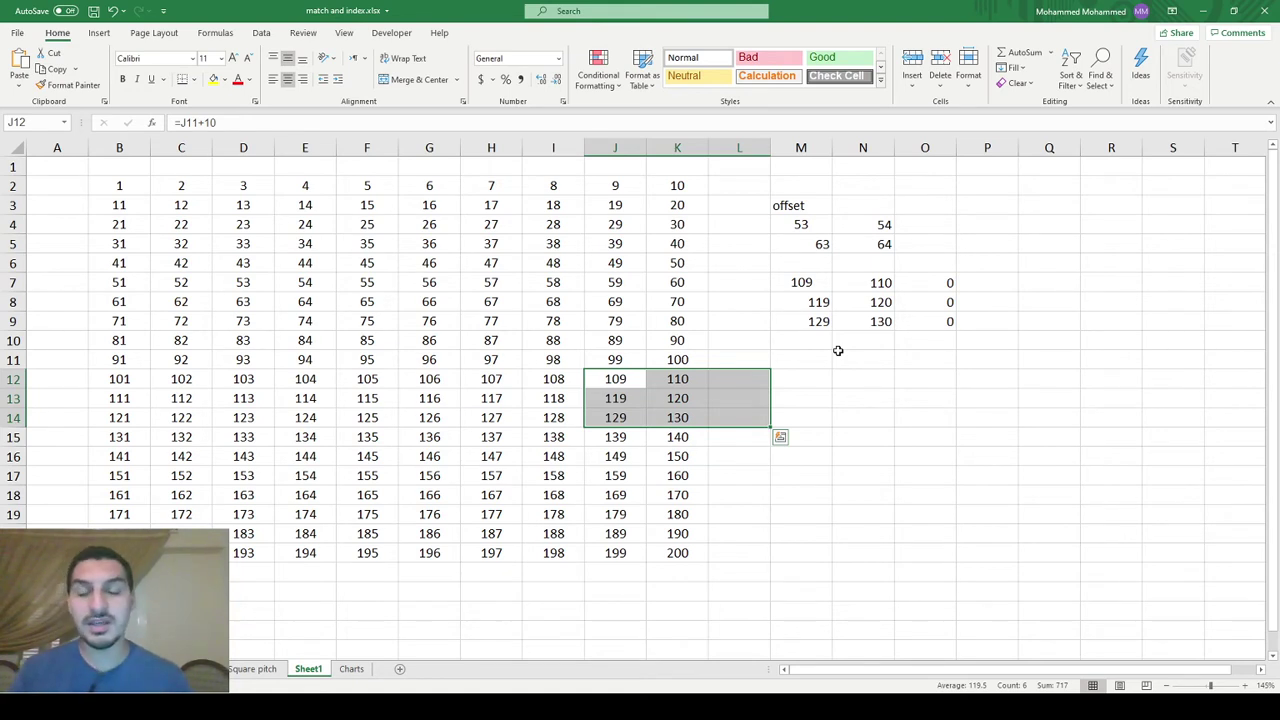
- Enter the headings "Match" in M12 and "Index" in N12, and select both cells
{"action": "key", "text": "Right"}
{"action": "key", "text": "Right"}
{"action": "key", "text": "Right"}
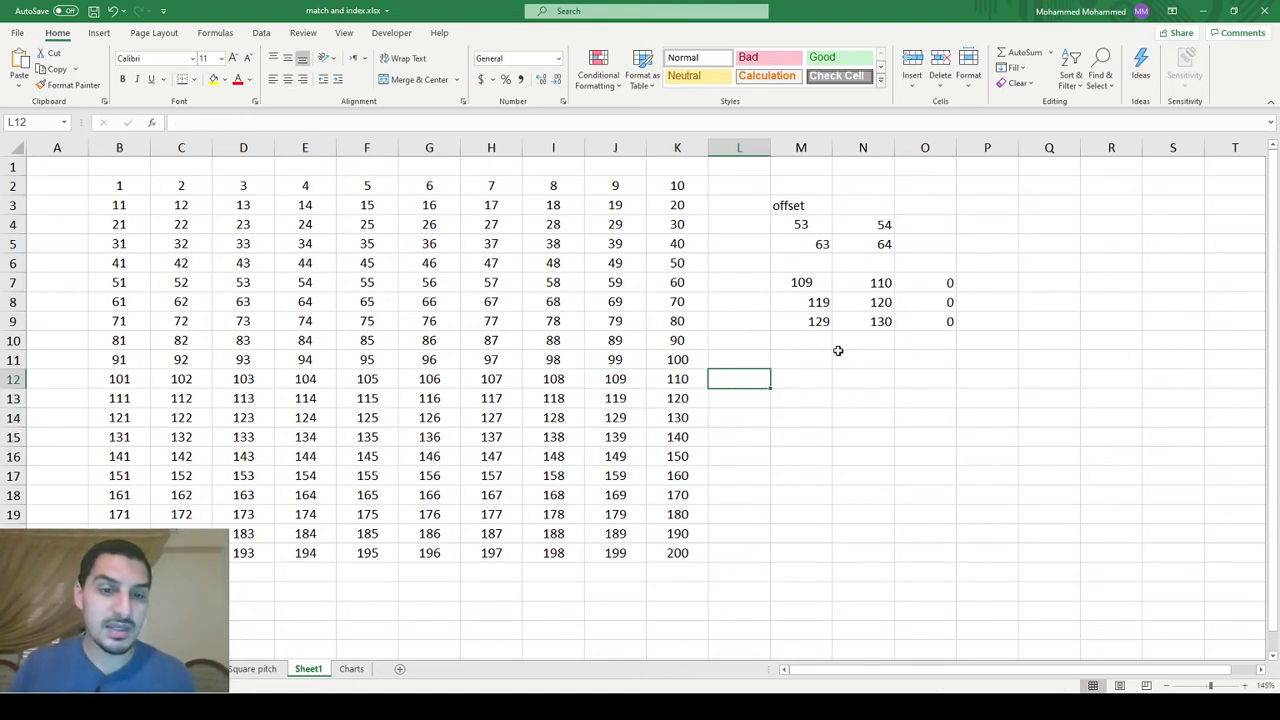
{"action": "key", "text": "Down"}
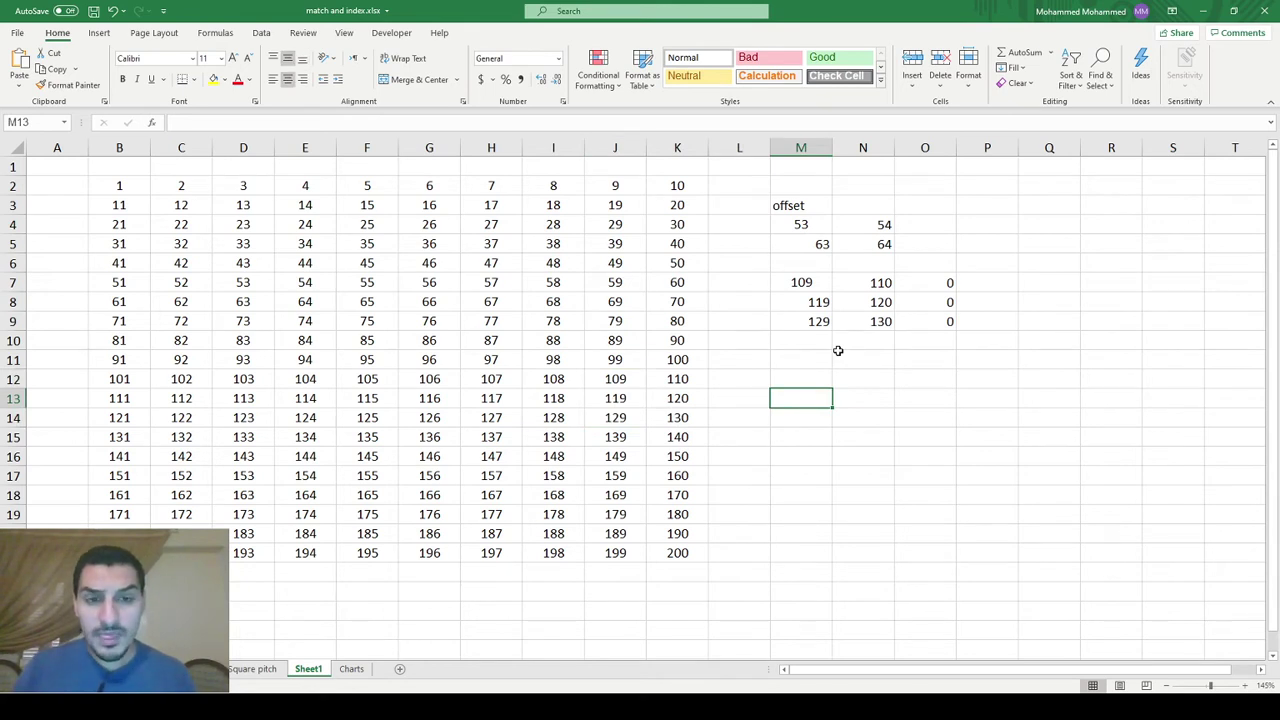
{"action": "key", "text": "Up"}
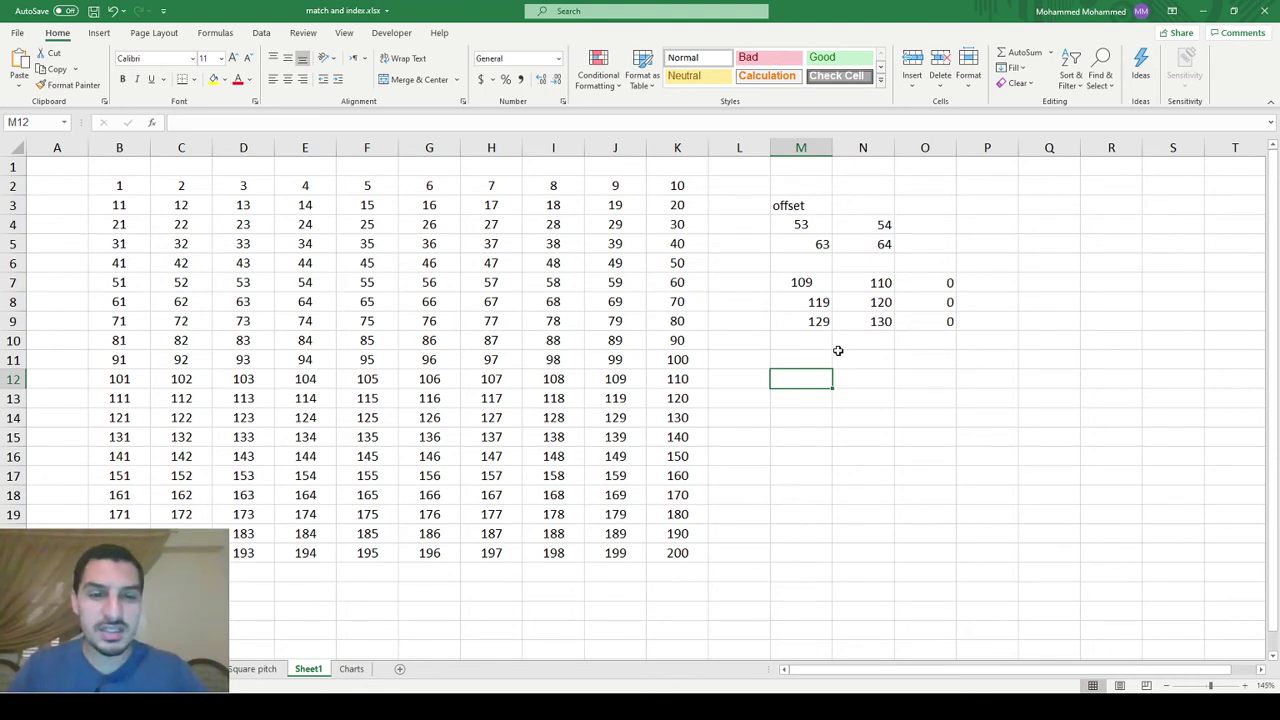
{"action": "type", "text": "Mar"}
{"action": "type", "text": "ch"}
{"action": "key", "text": "Tab"}
{"action": "type", "text": "I"}
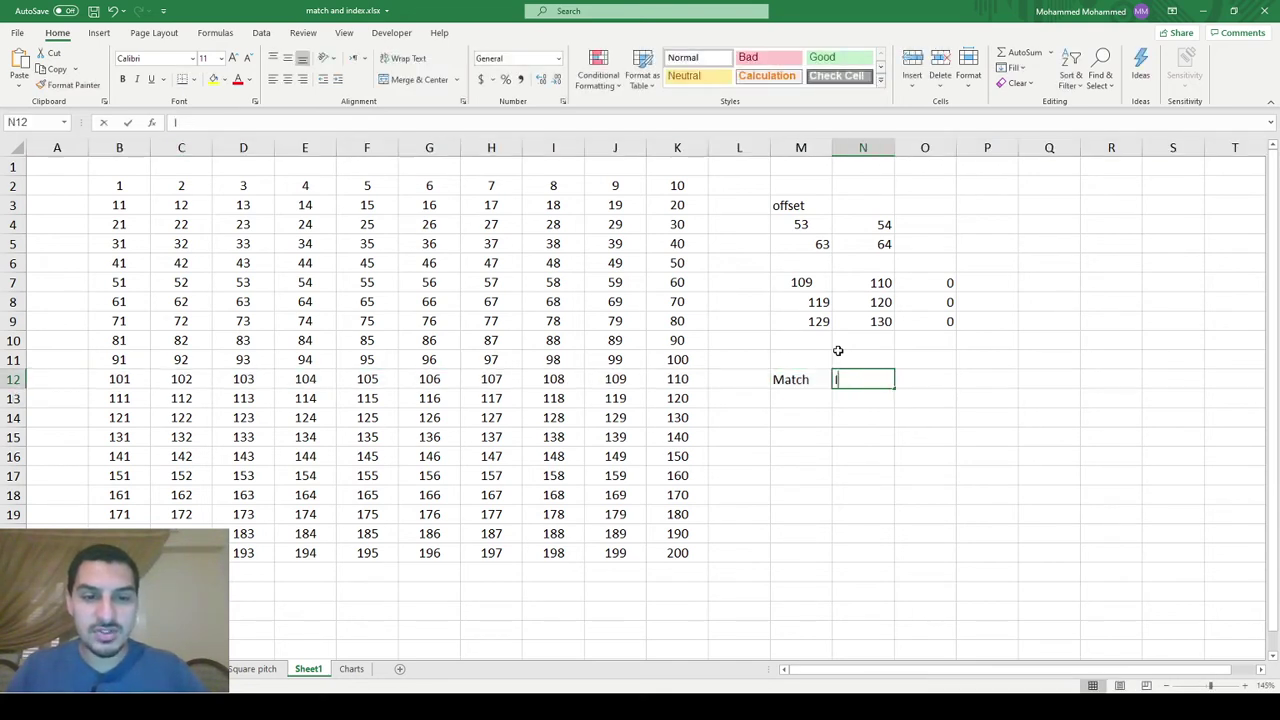
{"action": "type", "text": "ndex"}
{"action": "key", "text": "Return"}
{"action": "key", "text": "Up"}
{"action": "key", "text": "shift+Right"}
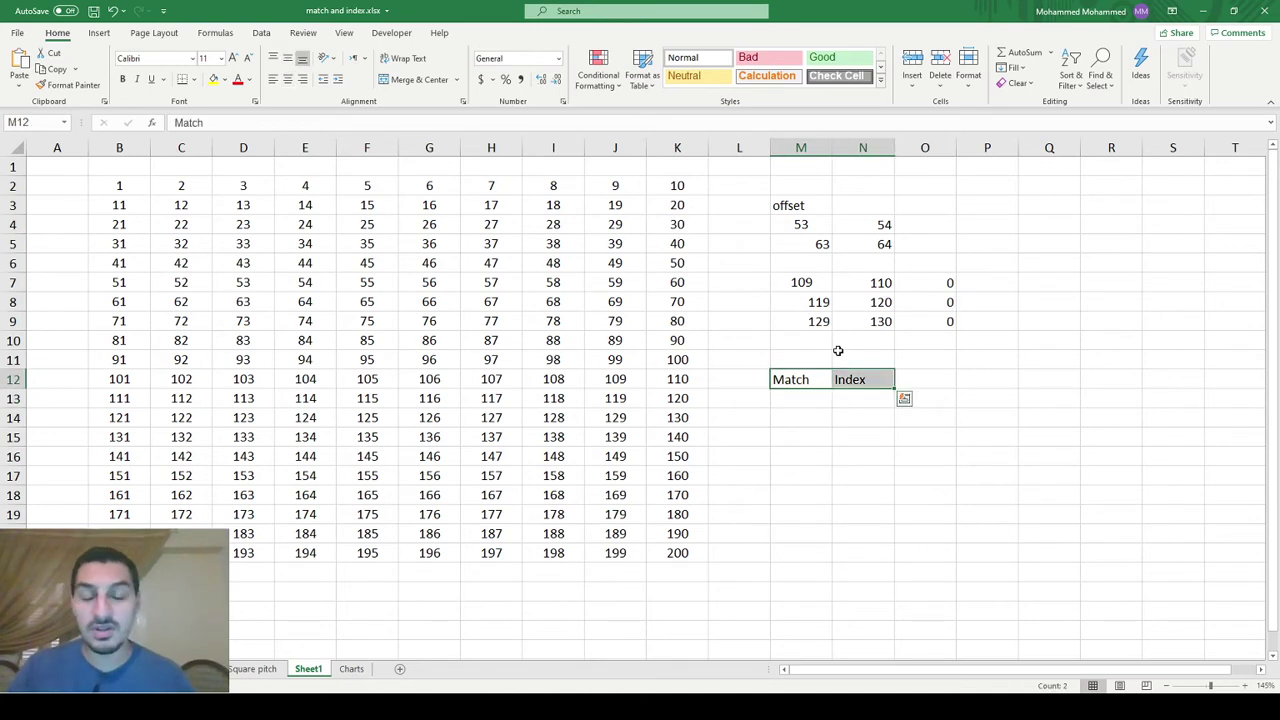
- Enter =MATCH(104,E2:E21,0) in cell M13 to find the exact position of 104 within its column
{"action": "key", "text": "Down"}
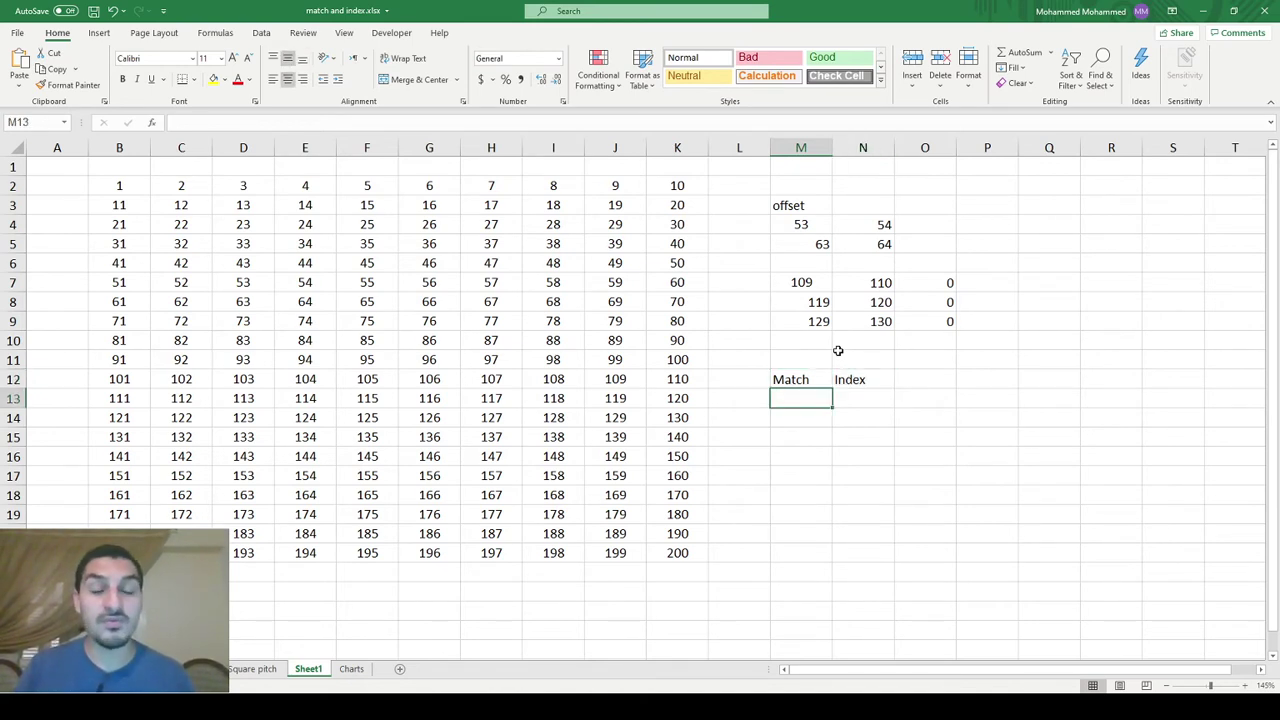
{"action": "key", "text": "Down"}
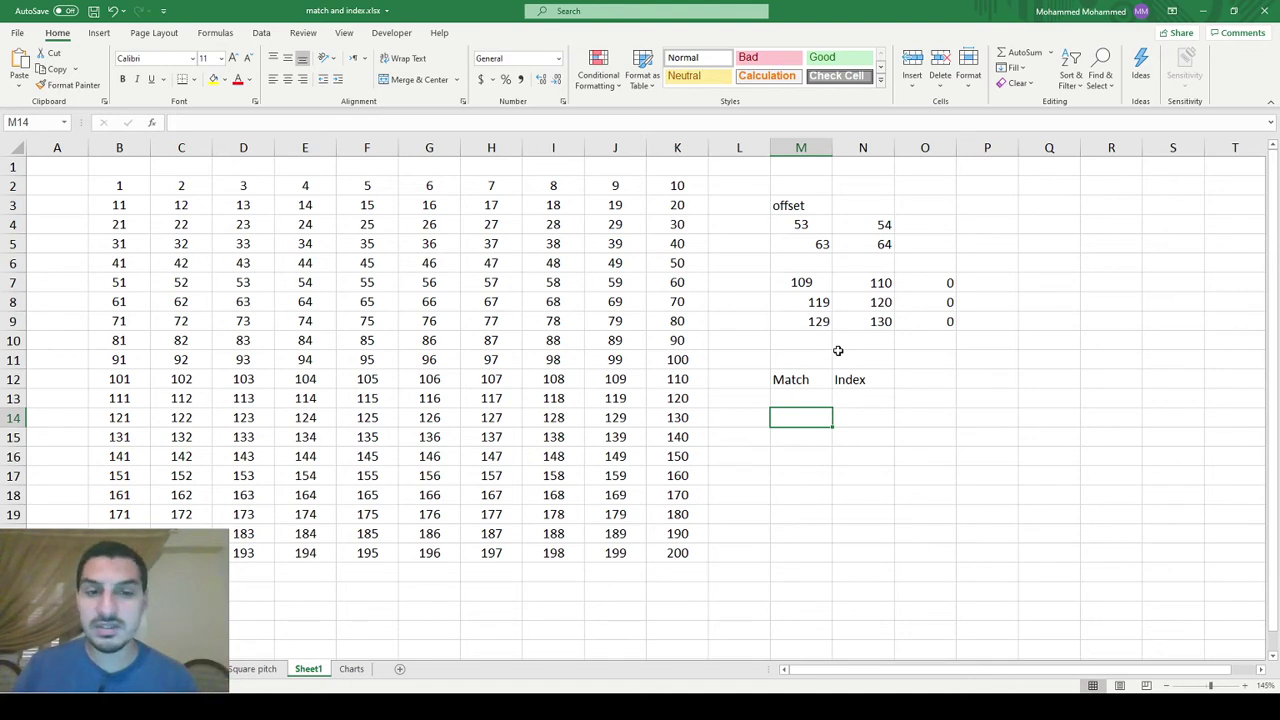
{"action": "key", "text": "Up"}
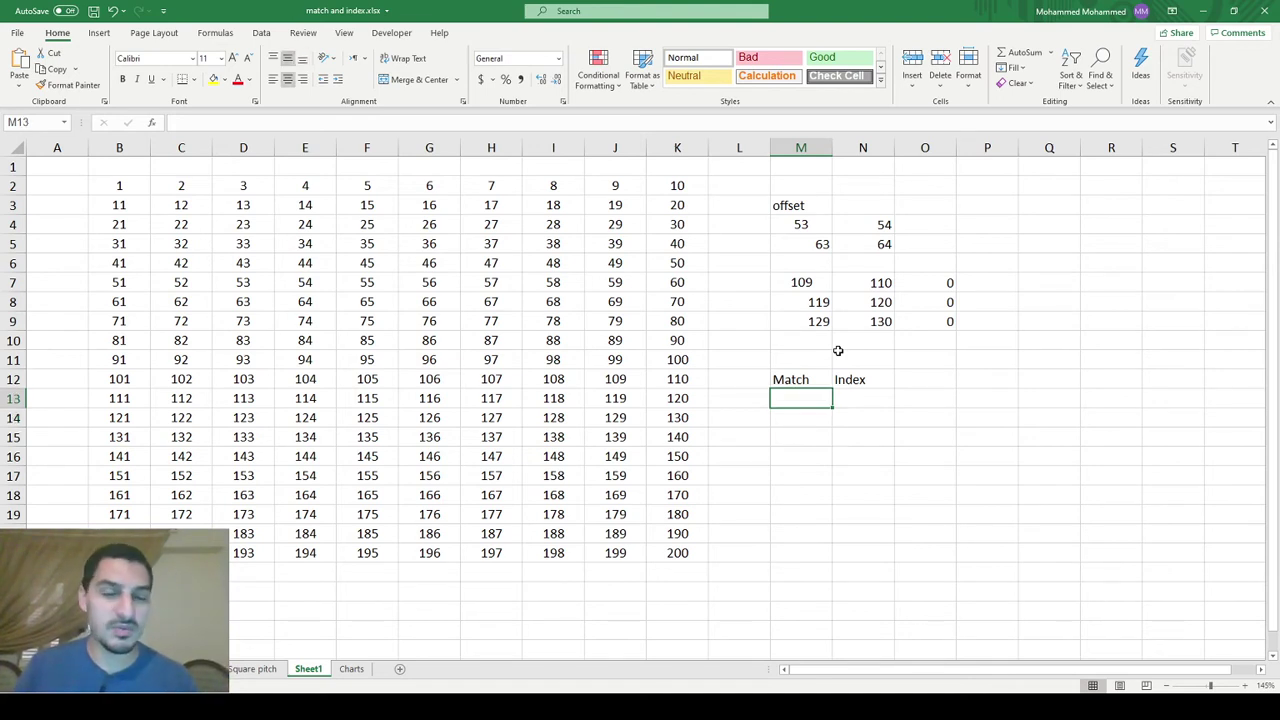
{"action": "type", "text": "=mat"}
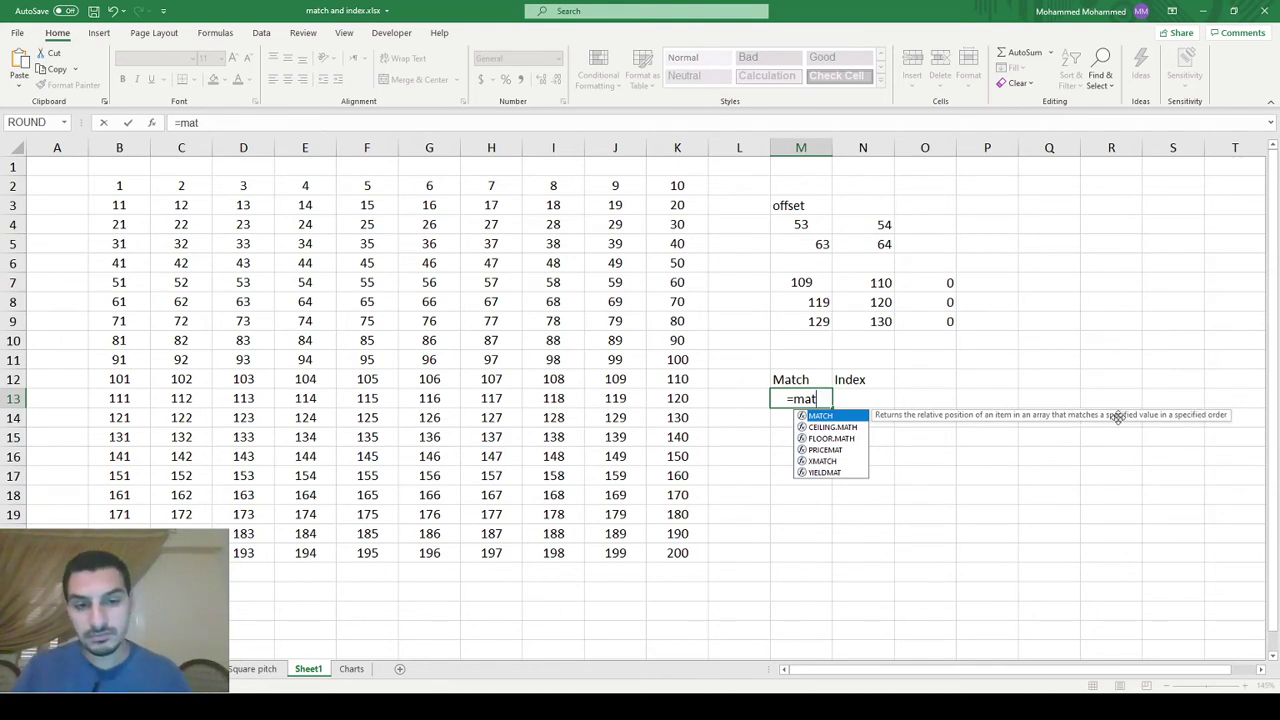
{"action": "key", "text": "Tab"}
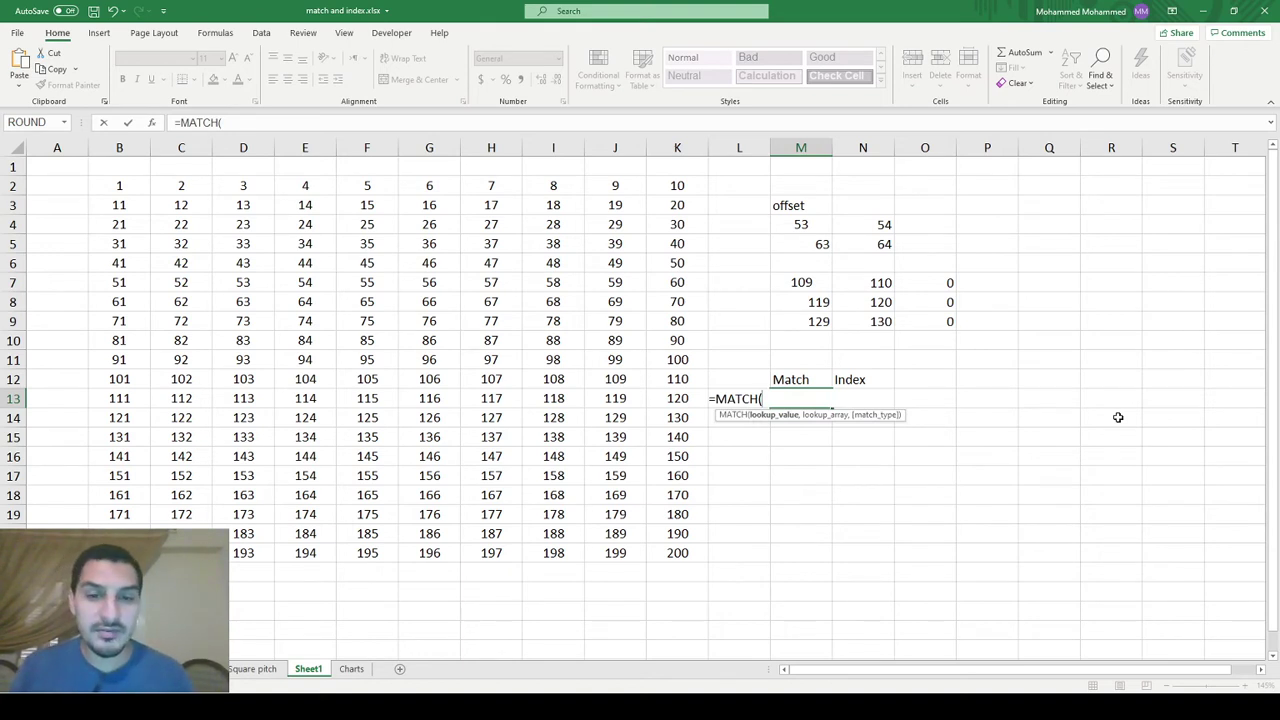
{"action": "type", "text": "104,"}
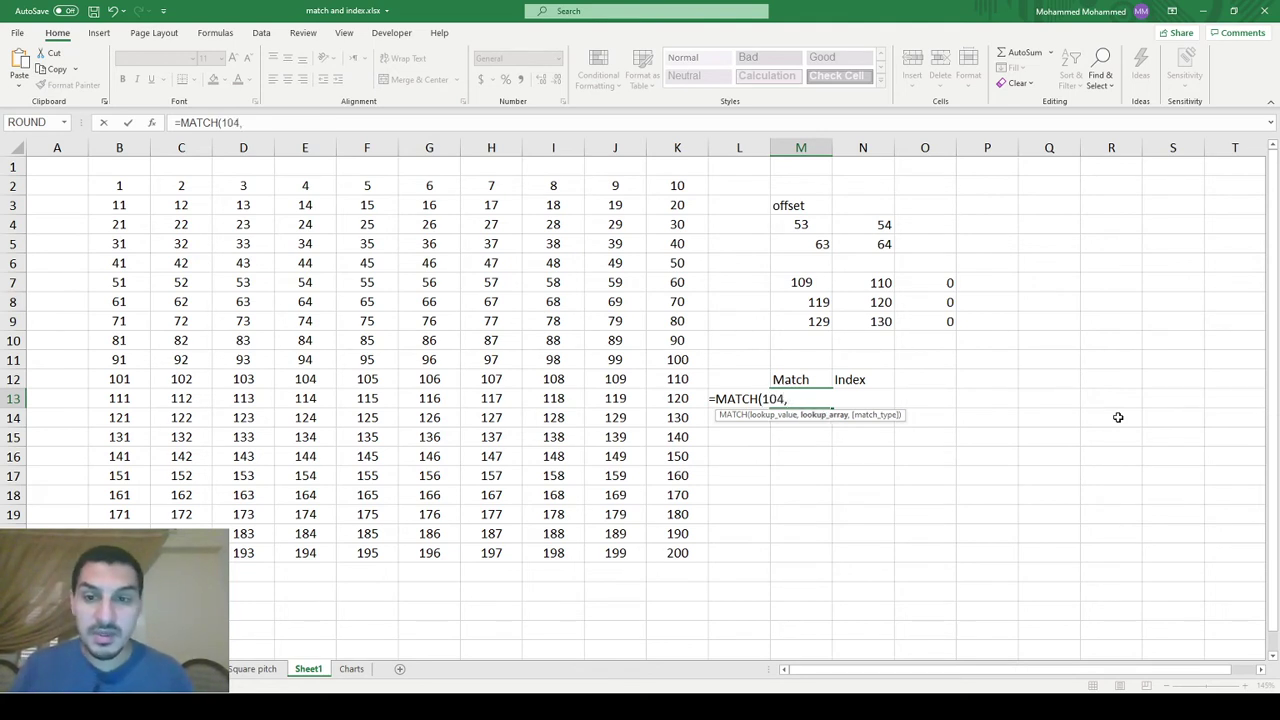
{"action": "left_click_drag", "start_coordinate": [299, 185], "coordinate": [303, 565]}
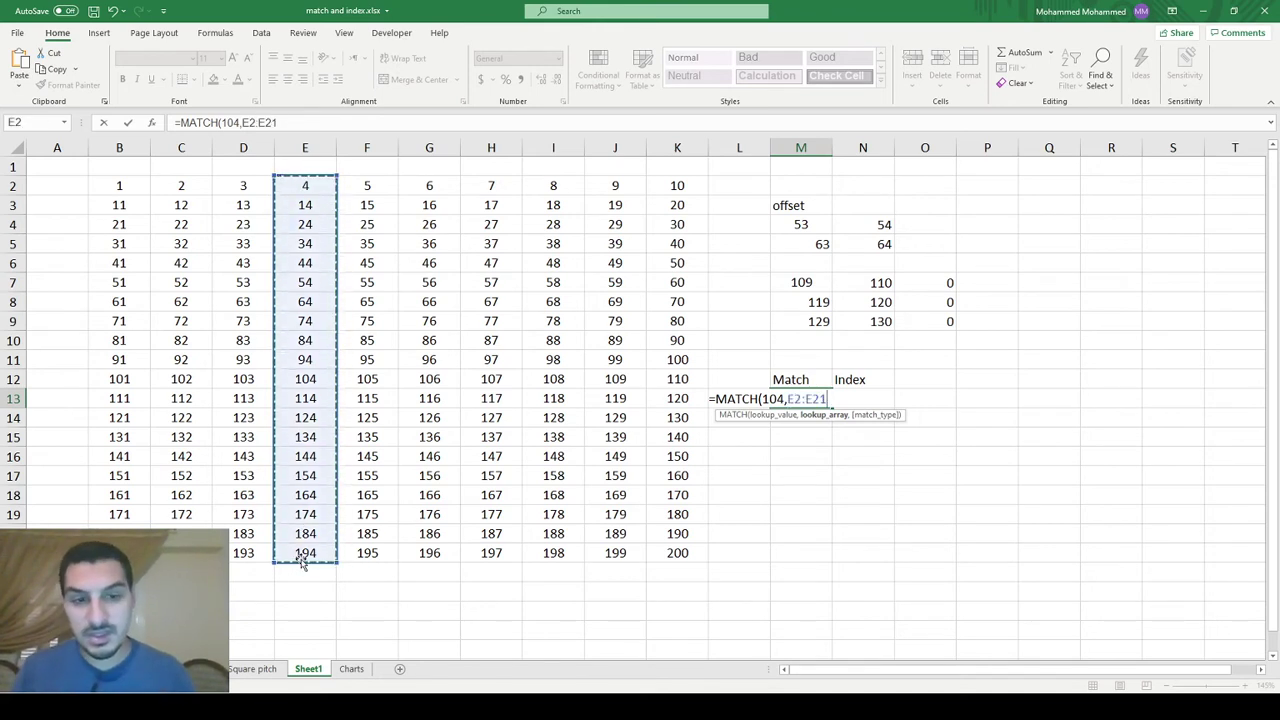
{"action": "left_click_drag", "start_coordinate": [303, 563], "coordinate": [303, 563]}
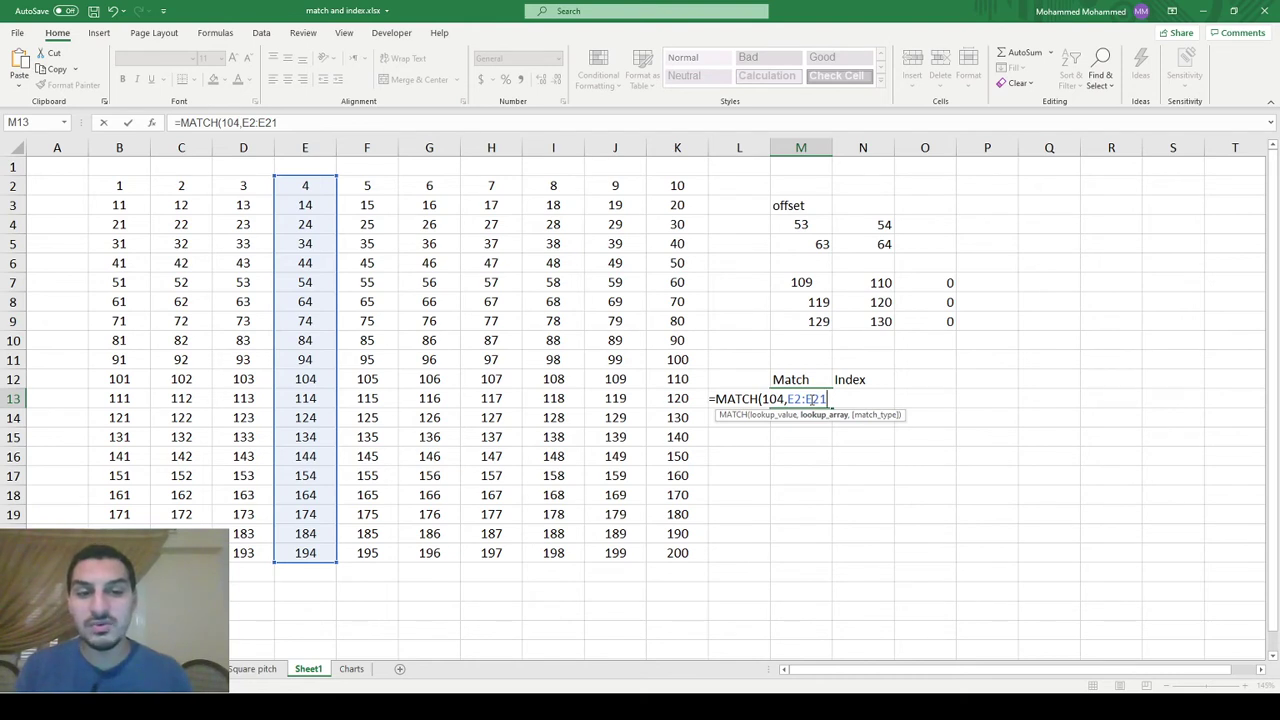
{"action": "type", "text": ","}
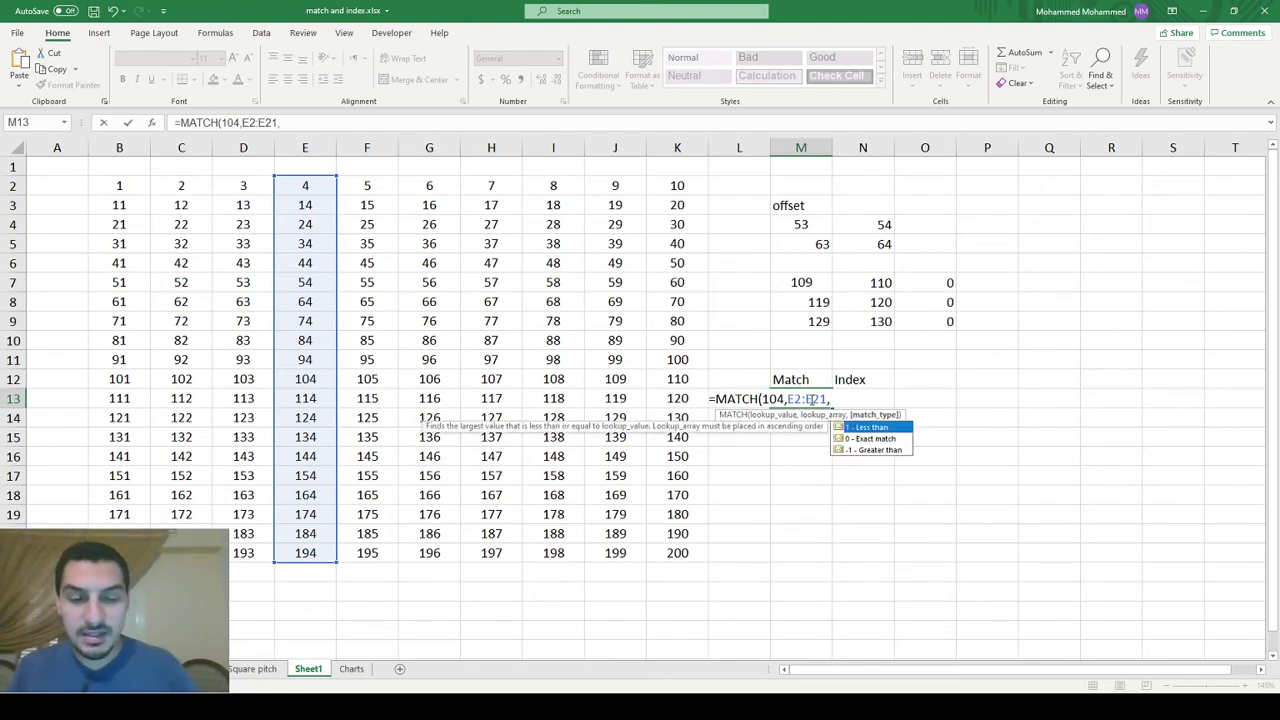
{"action": "type", "text": "0)"}
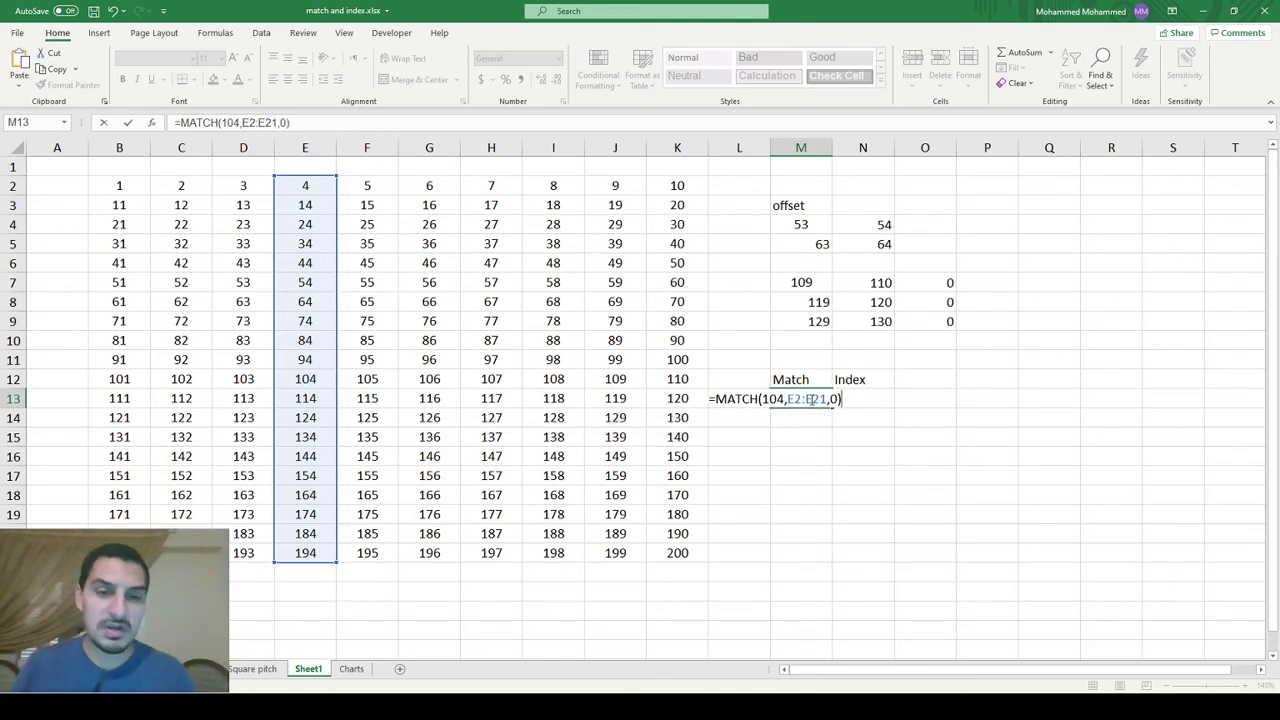
{"action": "key", "text": "Return"}
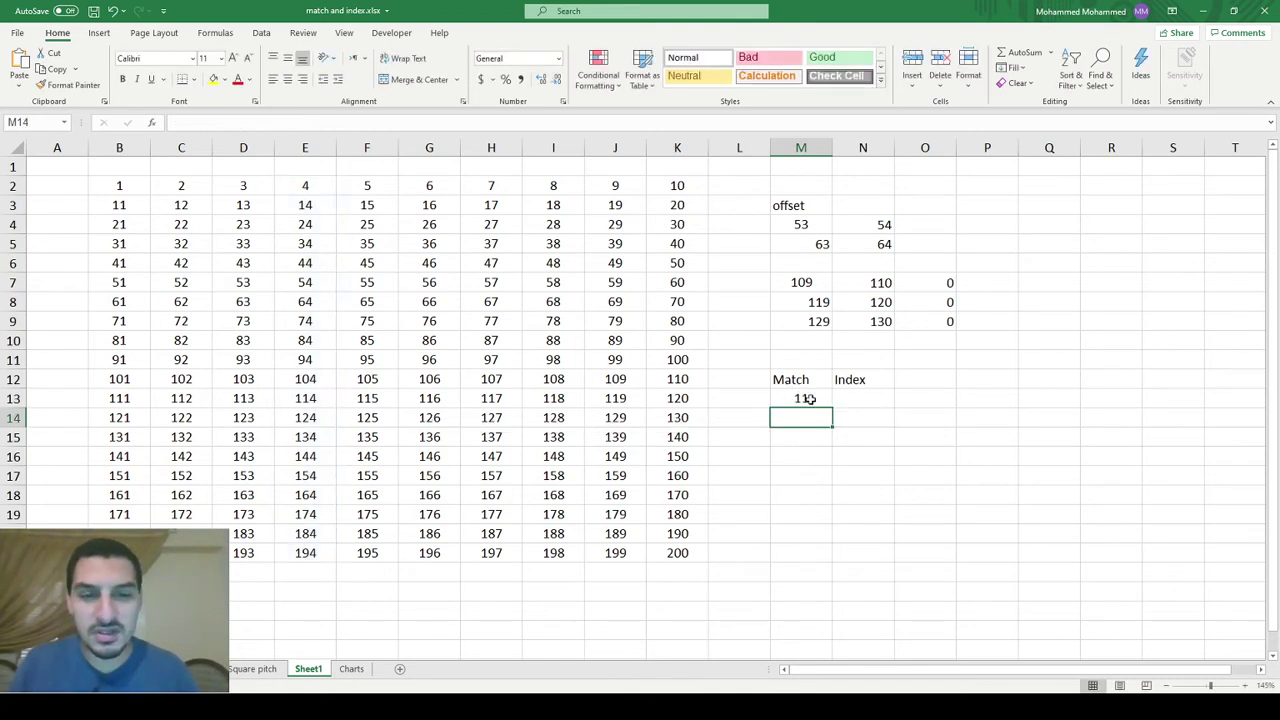
- Highlight E2 down to E12 to trace the position of 104, and review the M13 formula
{"action": "left_click", "coordinate": [806, 398]}
{"action": "mouse_move", "coordinate": [300, 188]}
{"action": "left_mouse_down"}
{"action": "mouse_move", "coordinate": [291, 412]}
{"action": "mouse_move", "coordinate": [303, 415]}
{"action": "mouse_move", "coordinate": [320, 165]}
{"action": "mouse_move", "coordinate": [311, 186]}
{"action": "left_mouse_up"}
{"action": "key", "text": "shift+Down"}
{"action": "key", "text": "shift+Down"}
{"action": "key", "text": "shift+Down"}
{"action": "key", "text": "shift+Down"}
{"action": "key", "text": "shift+Down"}
{"action": "key", "text": "shift+Down"}
{"action": "key", "text": "shift+Down"}
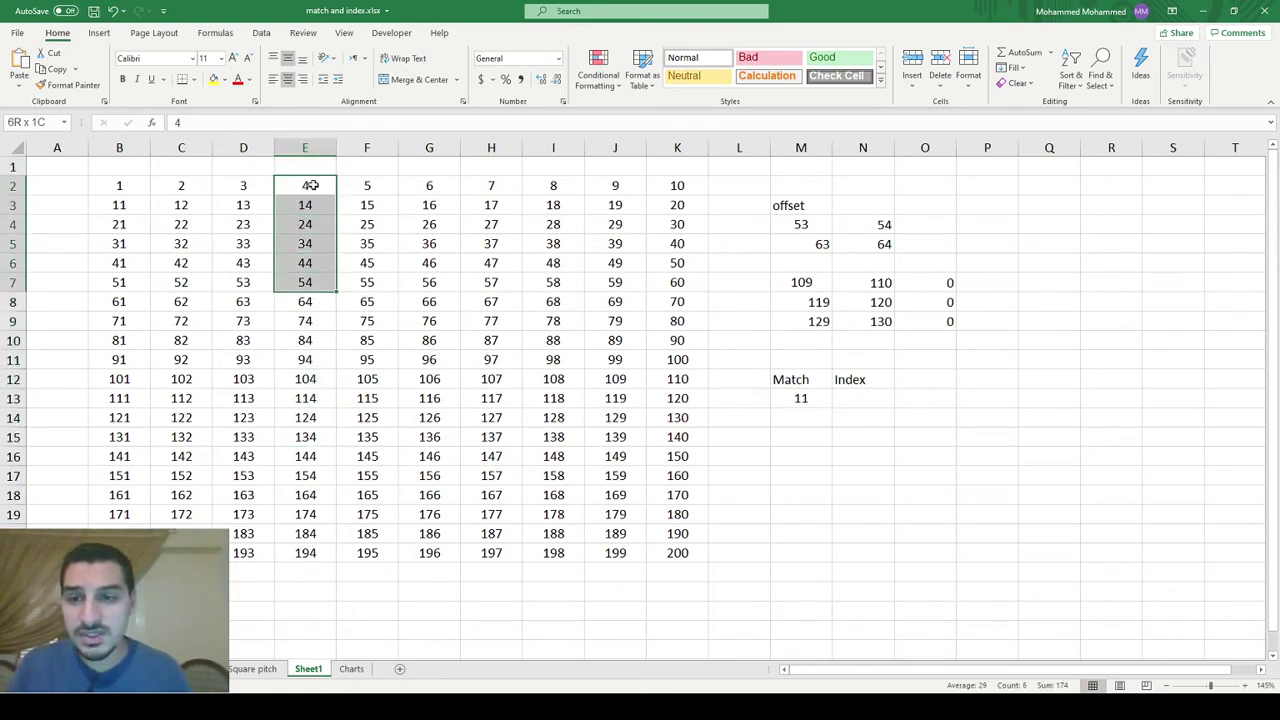
{"action": "key", "text": "shift+Down"}
{"action": "key", "text": "shift+Down"}
{"action": "key", "text": "shift+Down"}
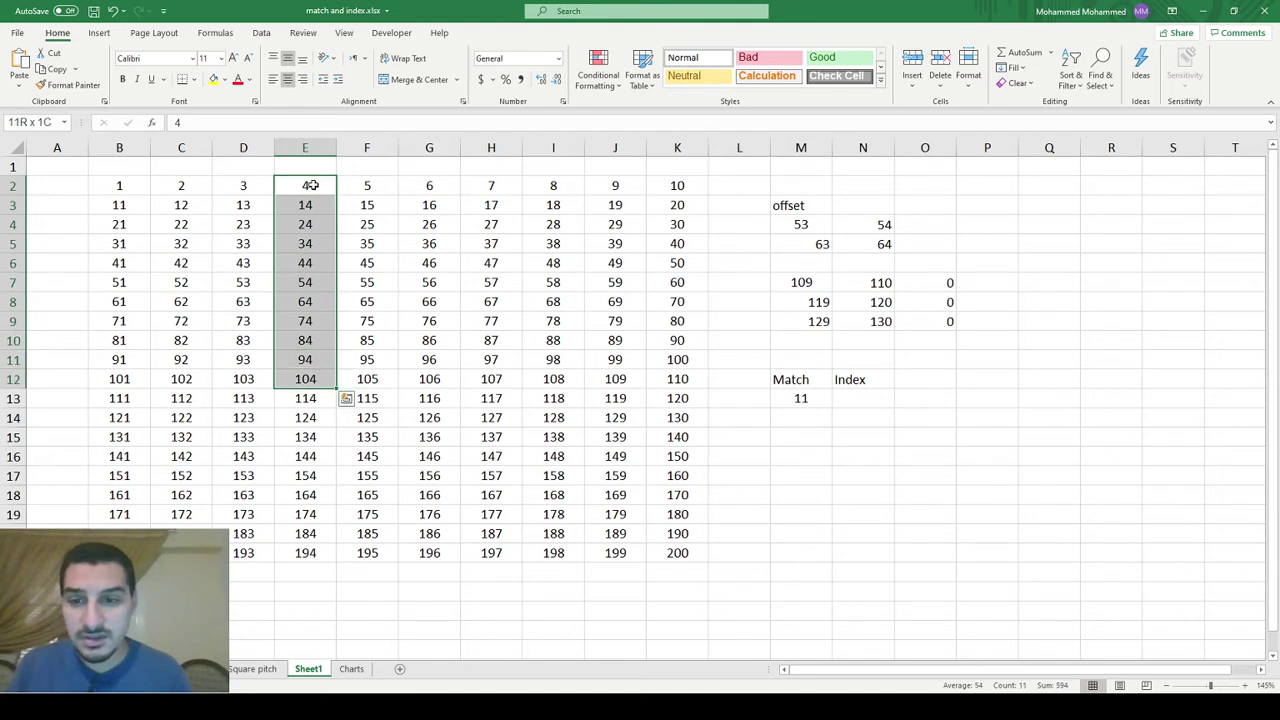
{"action": "left_click", "coordinate": [783, 402]}
{"action": "double_click", "coordinate": [783, 402]}
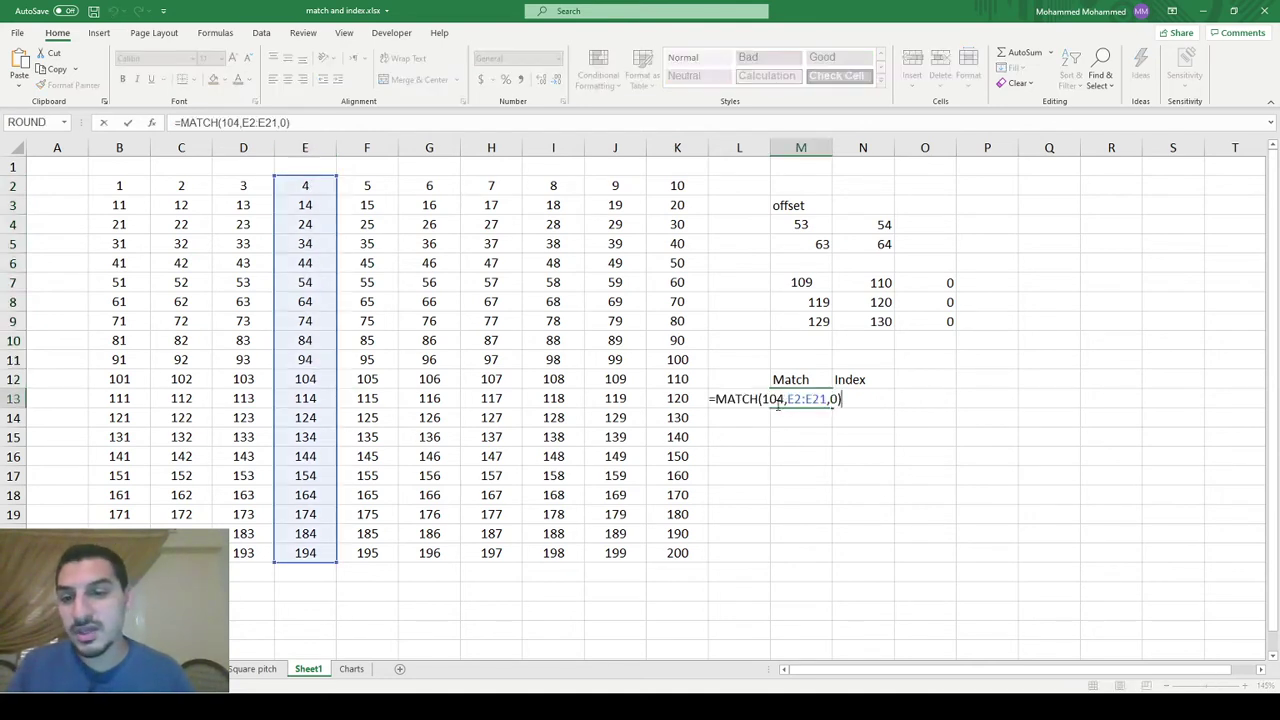
{"action": "key", "text": "Escape"}
- Enter =MATCH(136,B15:K15,0) in cell M14 to find the exact position of 136 within its row
{"action": "left_click", "coordinate": [814, 417]}
{"action": "type", "text": "="}
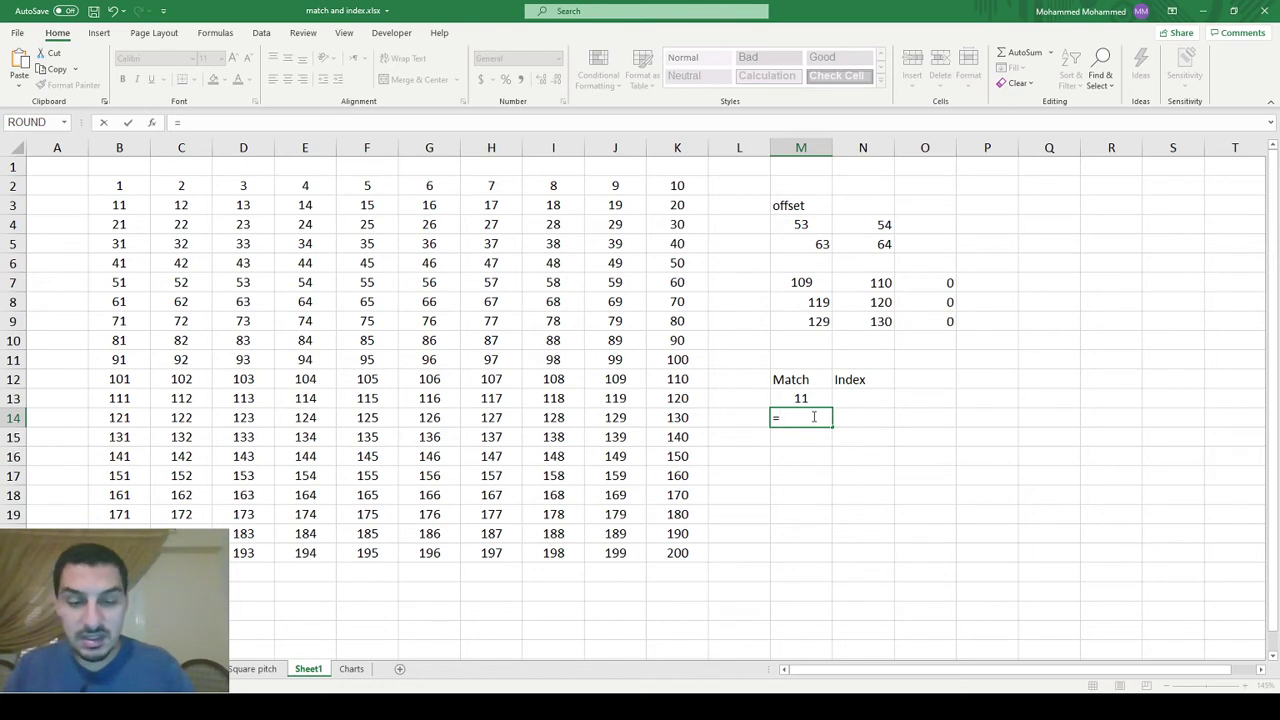
{"action": "type", "text": "ma"}
{"action": "key", "text": "Tab"}
{"action": "key", "text": "Left"}
{"action": "key", "text": "BackSpace"}
{"action": "key", "text": "BackSpace"}
{"action": "key", "text": "BackSpace"}
{"action": "type", "text": "136,"}
{"action": "key", "text": "Left"}
{"action": "key", "text": "Left"}
{"action": "key", "text": "Down"}
{"action": "key", "text": "ctrl+shift+Left"}
{"action": "type", "text": ",0)"}
{"action": "key", "text": "Return"}
{"action": "left_click", "coordinate": [812, 417]}
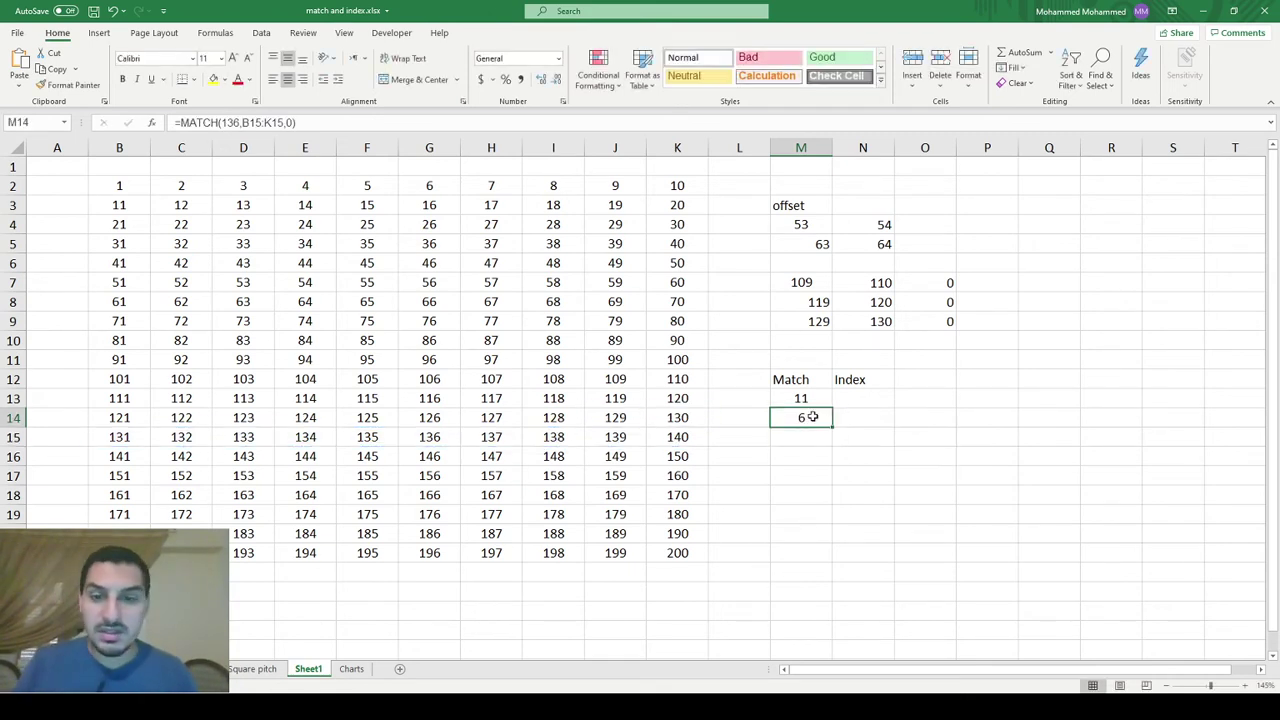
- Highlight B15 across to G15 to trace the position of 136 within the row
{"action": "left_click", "coordinate": [119, 437]}
{"action": "key", "text": "shift+Right"}
{"action": "key", "text": "shift+Right"}
{"action": "key", "text": "shift+Right"}
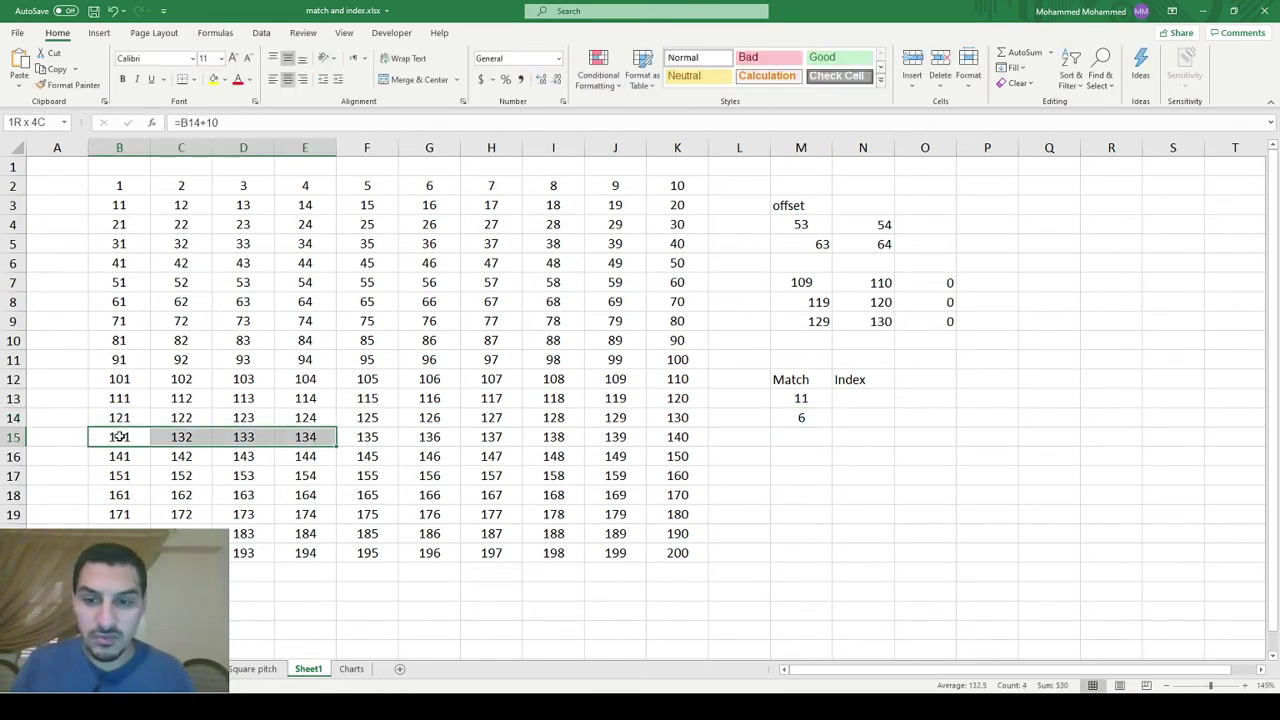
{"action": "key", "text": "shift+Right"}
{"action": "key", "text": "shift+Right"}
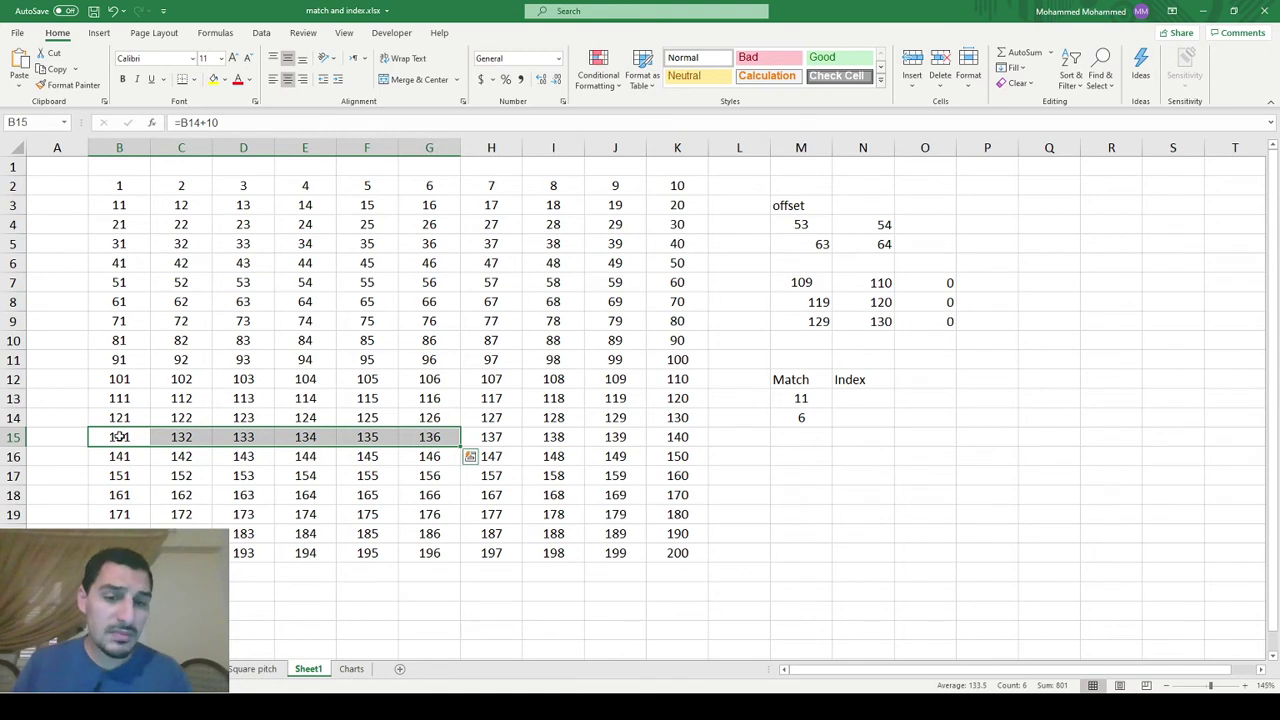
{"action": "left_click", "coordinate": [786, 456]}
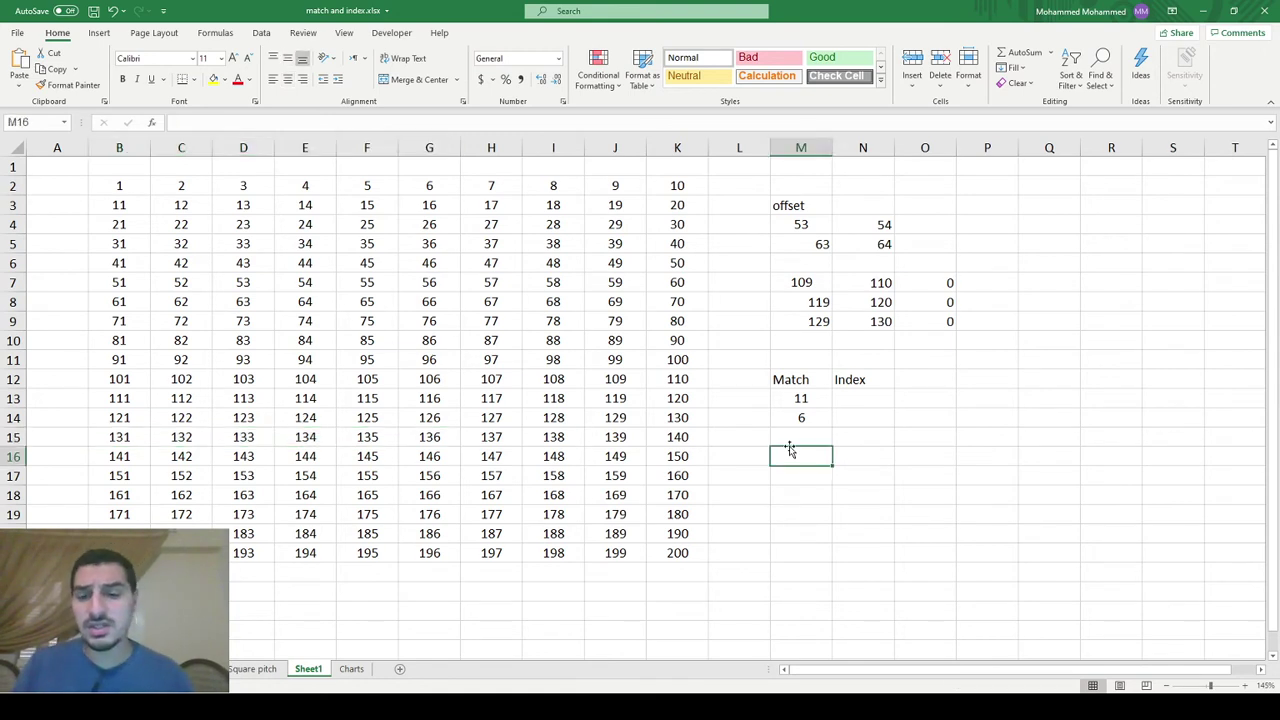
{"action": "key", "text": "Up"}
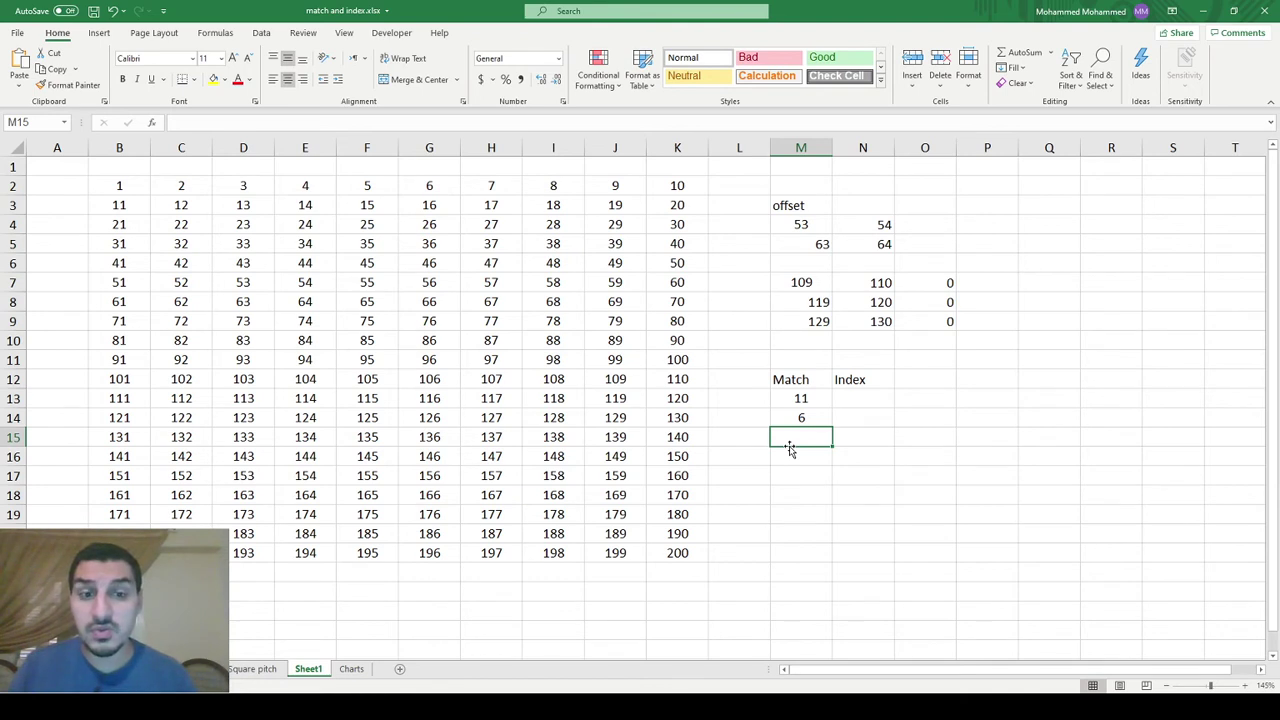
{"action": "left_click", "coordinate": [789, 450]}
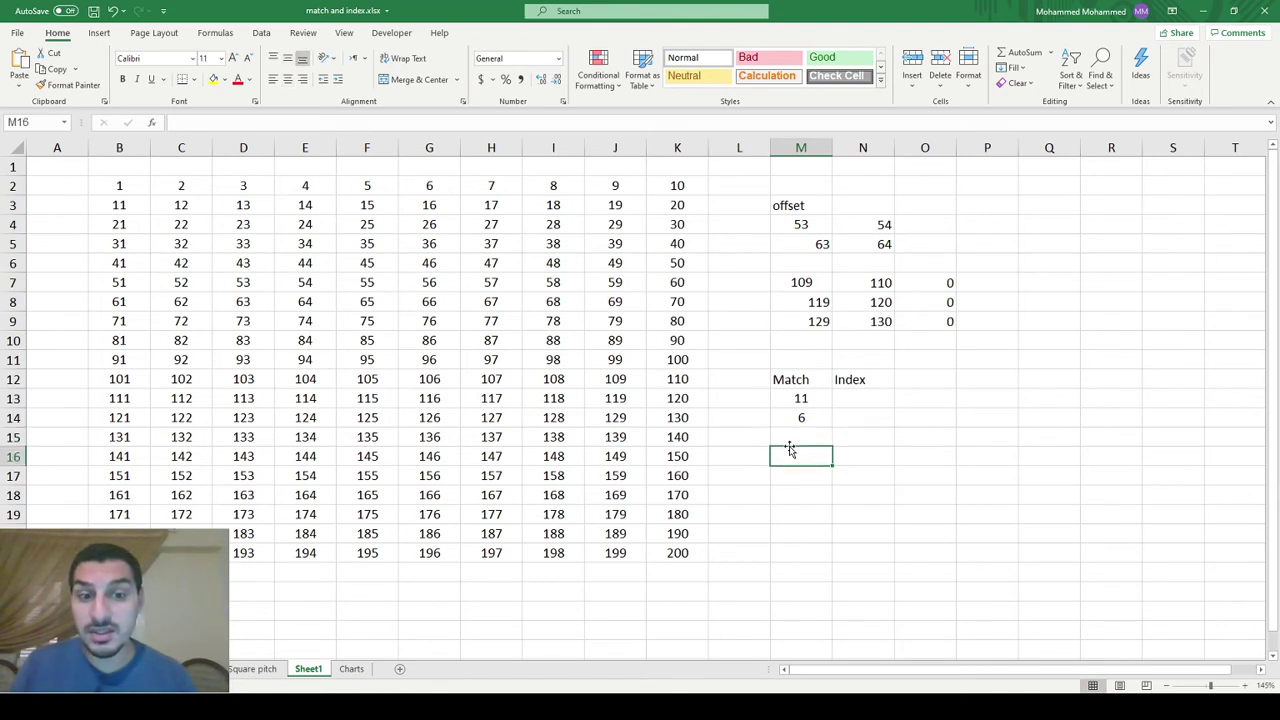
{"action": "key", "text": "Up"}
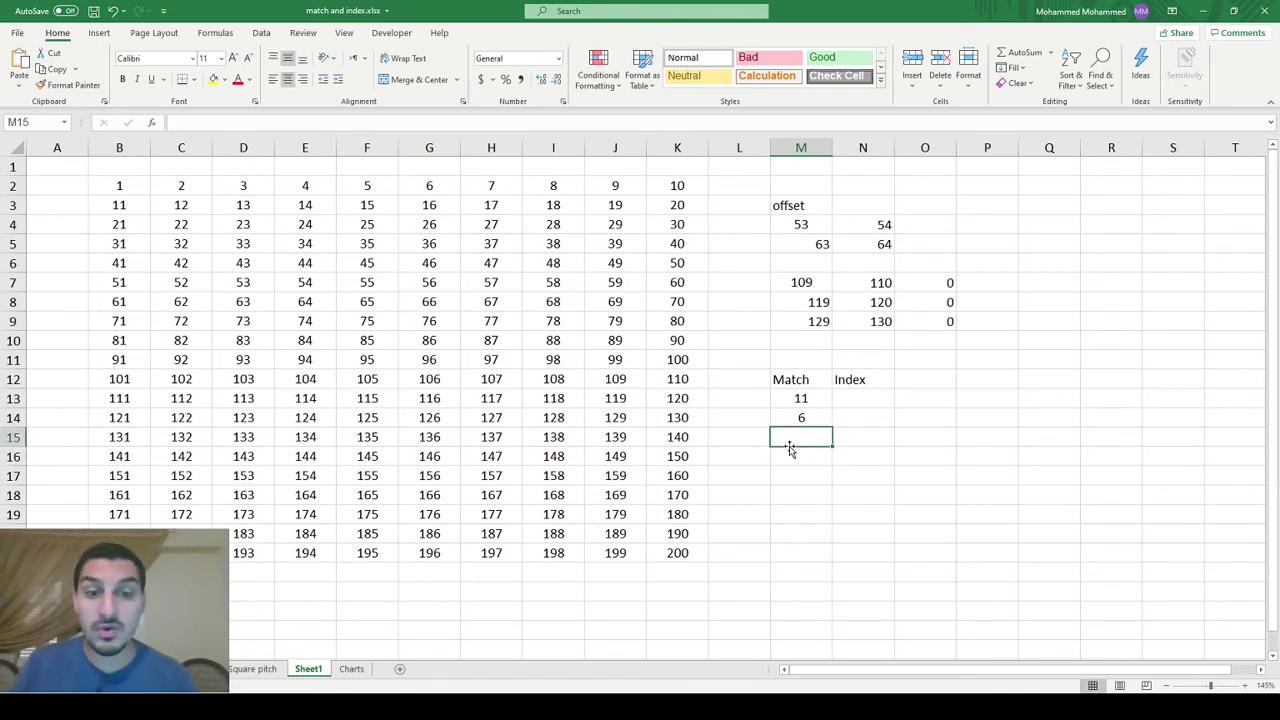
{"action": "key", "text": "Up"}
{"action": "key", "text": "Down"}
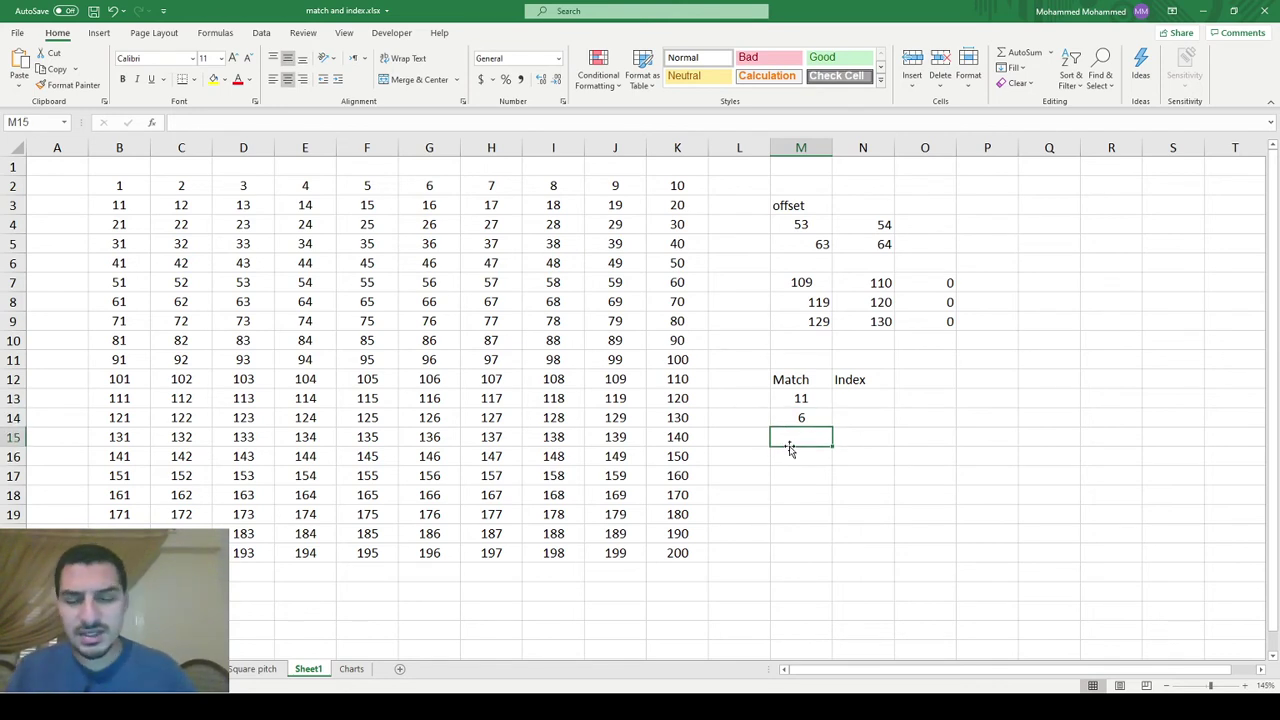
{"action": "type", "text": "=matc"}
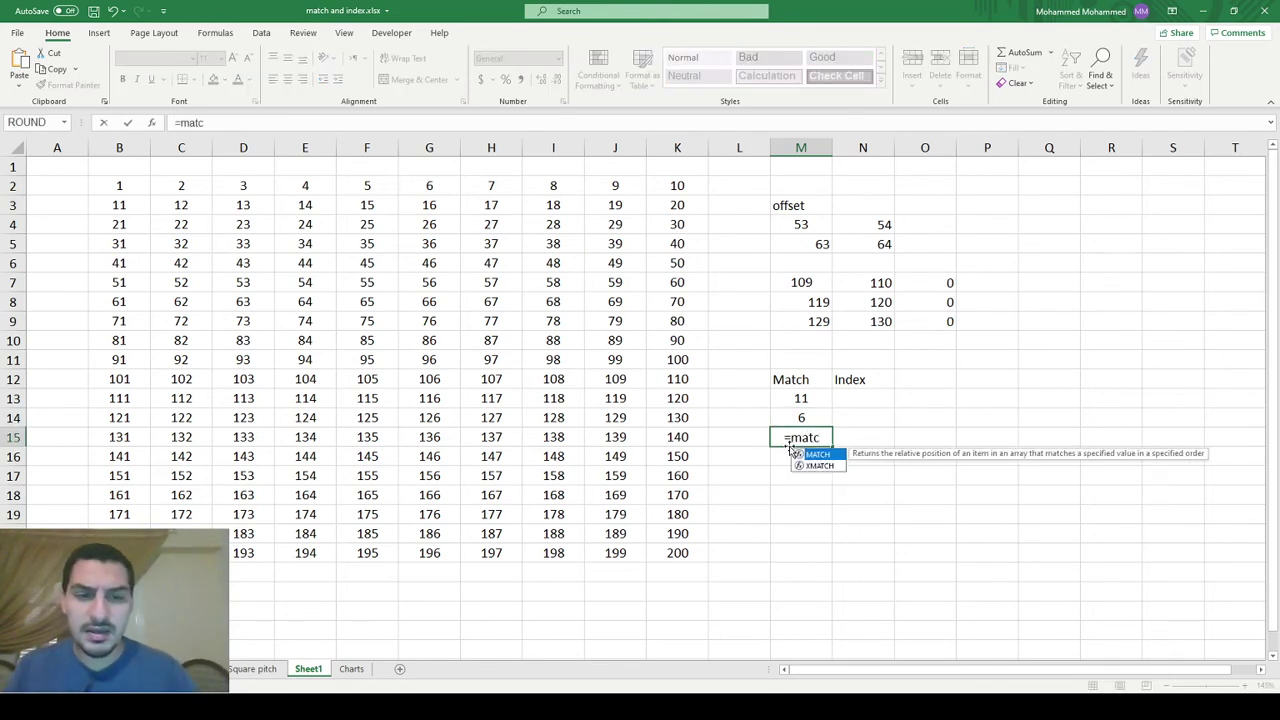
{"action": "type", "text": "("}
{"action": "key", "text": "Return"}
- Copy the full MATCH formula text from M14 and replace the contents of M15 with it
{"action": "key", "text": "Up"}
{"action": "key", "text": "Up"}
{"action": "key", "text": "F2"}
{"action": "key", "text": "shift+Home"}
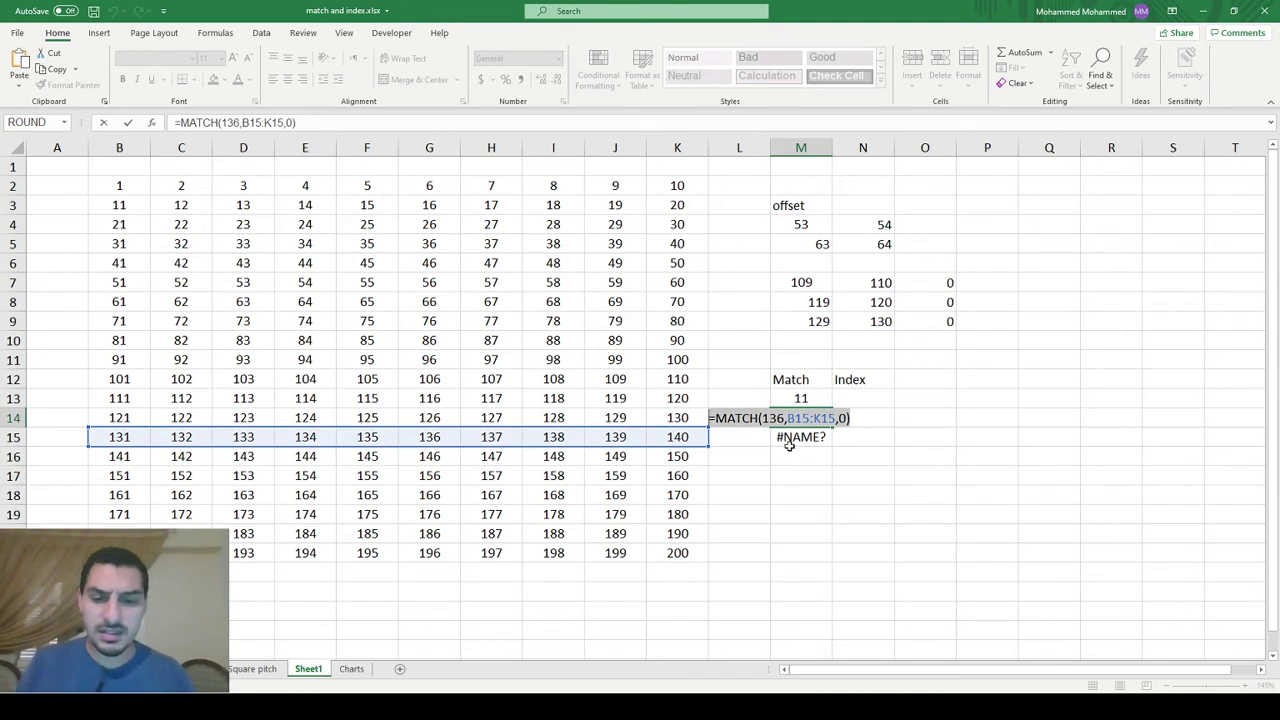
{"action": "key", "text": "ctrl+c"}
{"action": "key", "text": "Return"}
{"action": "key", "text": "F2"}
{"action": "key", "text": "shift+Home"}
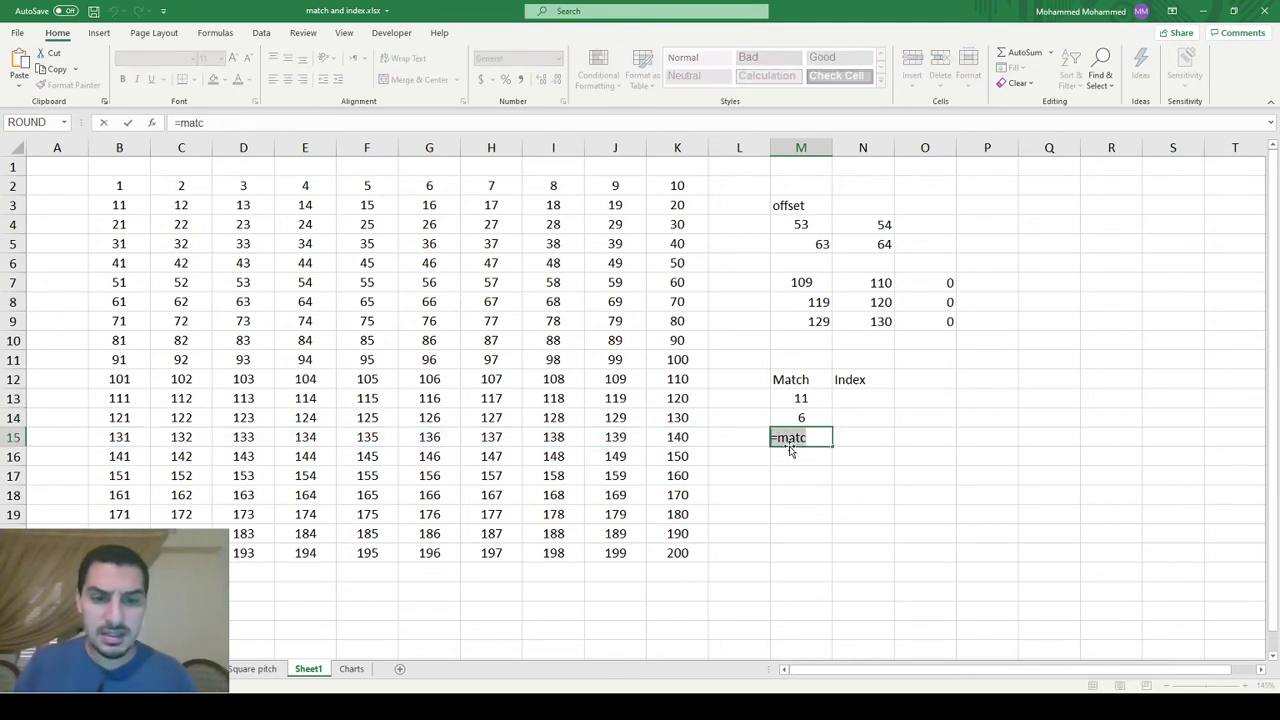
{"action": "key", "text": "ctrl+v"}
- Try a two-row lookup array in M15 by changing the formula to =MATCH(136,B15:K16,0)
{"action": "key", "text": "Left"}
{"action": "key", "text": "Left"}
{"action": "key", "text": "Left"}
{"action": "key", "text": "Left"}
{"action": "key", "text": "Left"}
{"action": "key", "text": "Left"}
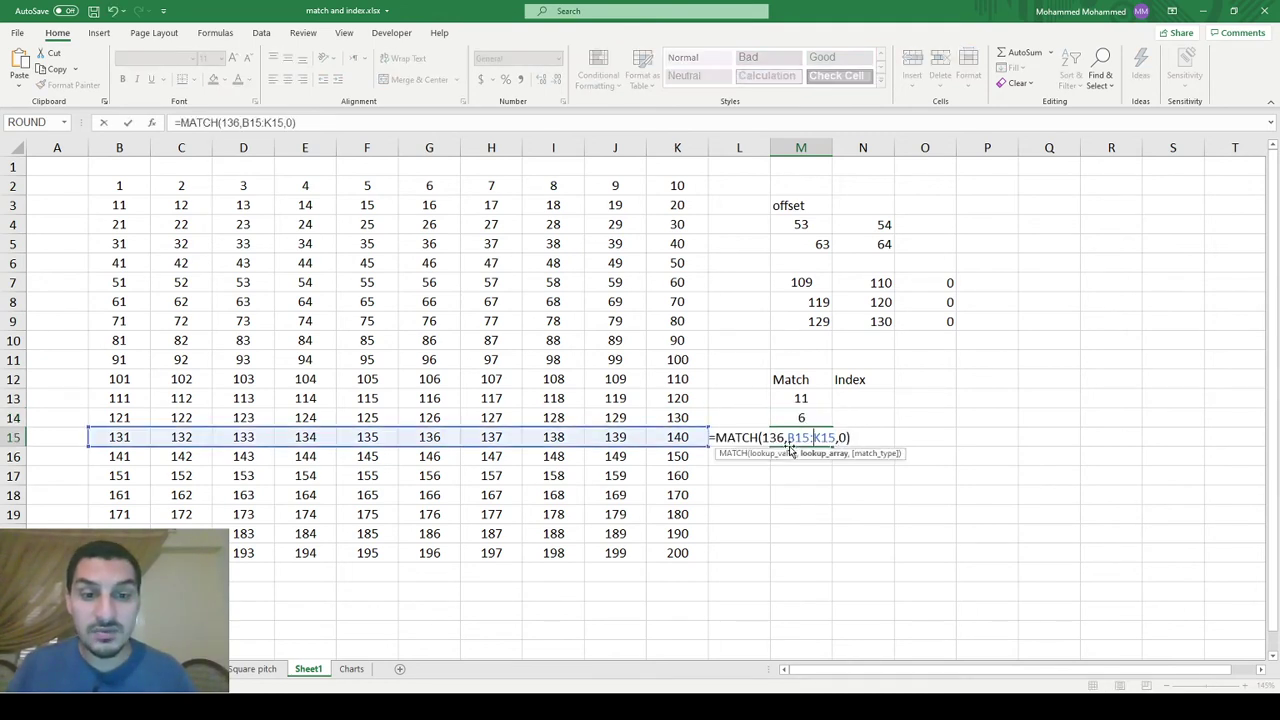
{"action": "key", "text": "shift+Right"}
{"action": "key", "text": "shift+Right"}
{"action": "key", "text": "shift+Right"}
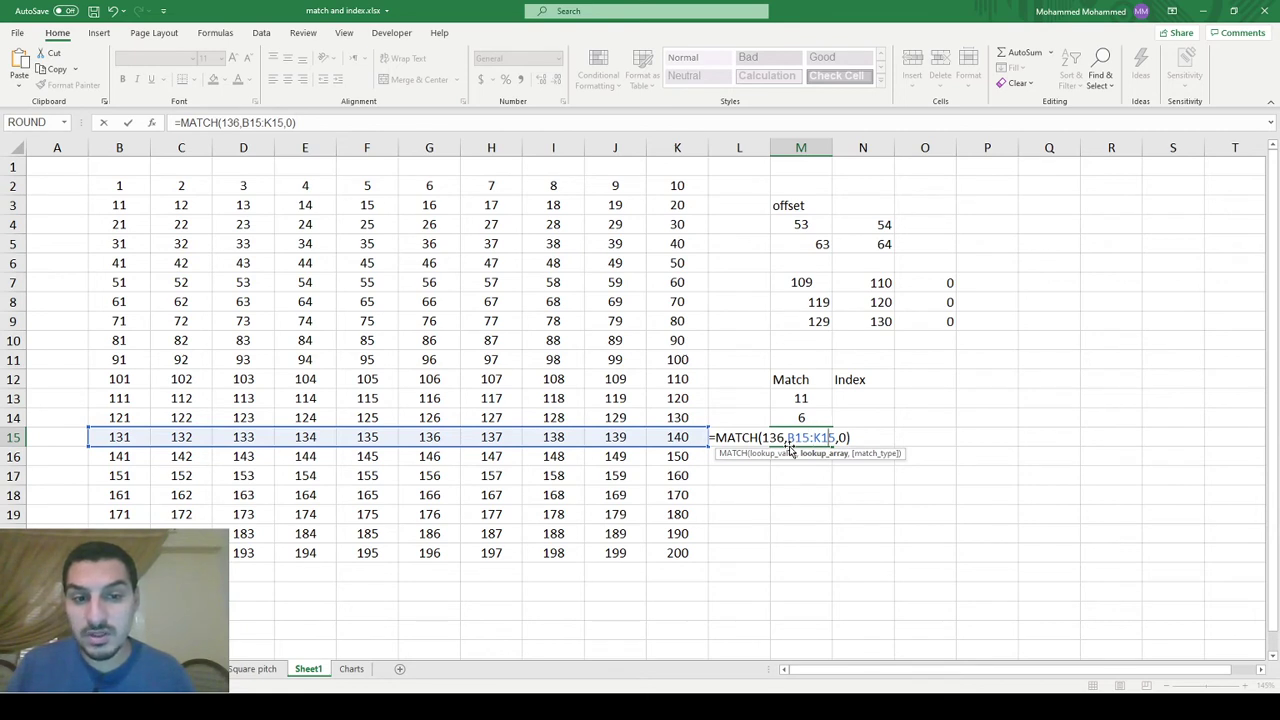
{"action": "type", "text": "K16"}
{"action": "key", "text": "Return"}
{"action": "key", "text": "Up"}
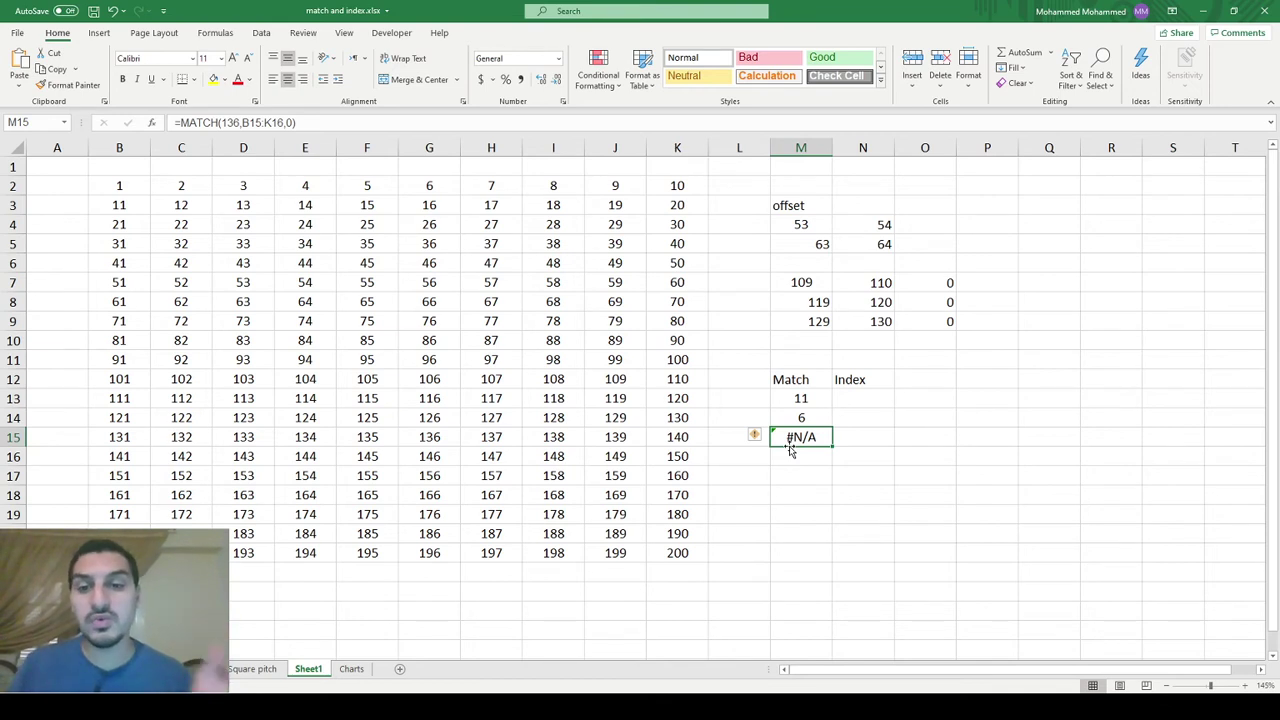
- Review the two-row array in the M15 formula and restore the lookup array to B15:K15
{"action": "double_click", "coordinate": [790, 450]}
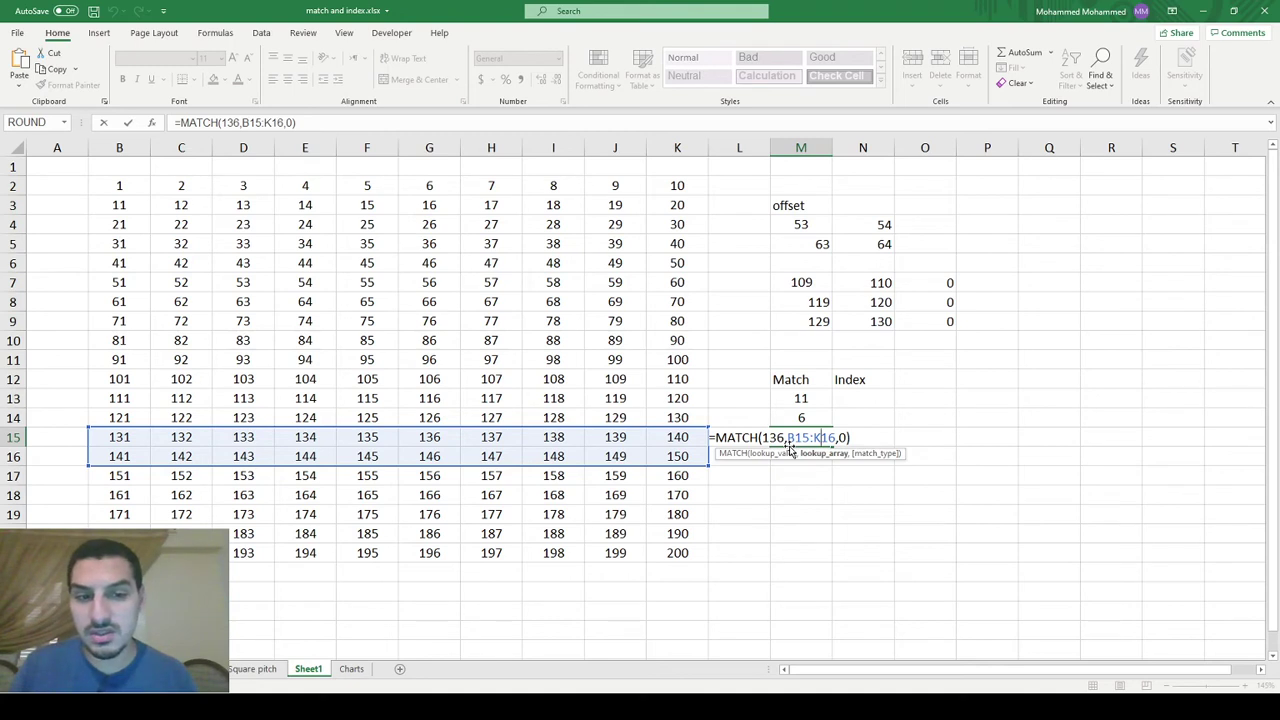
{"action": "key", "text": "Left"}
{"action": "key", "text": "Left"}
{"action": "key", "text": "Left"}
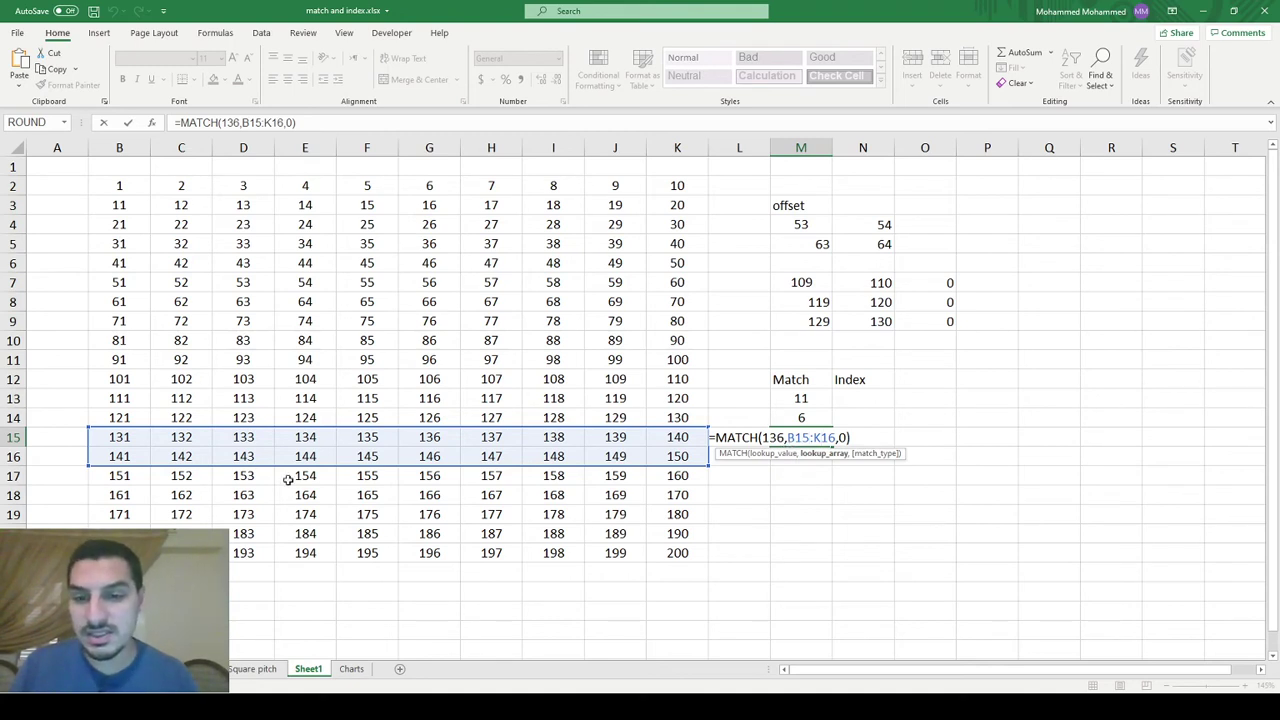
{"action": "key", "text": "Right"}
{"action": "key", "text": "Right"}
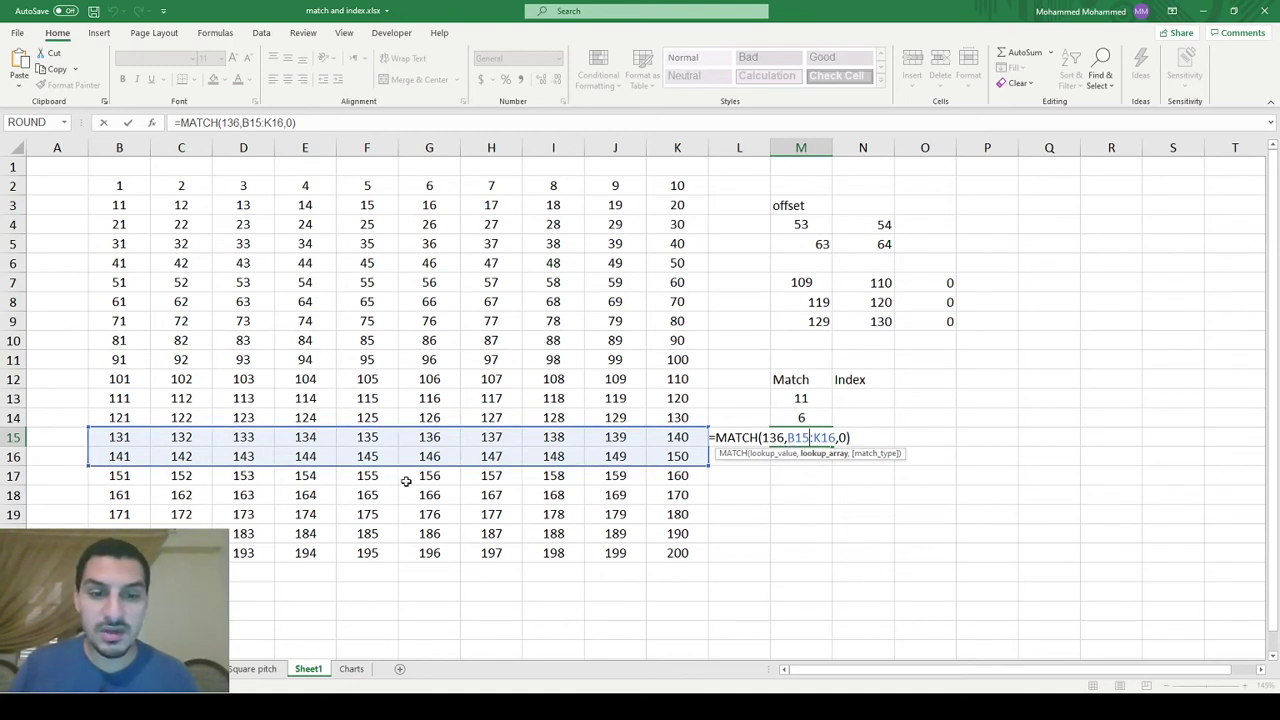
{"action": "key", "text": "Right"}
{"action": "key", "text": "Right"}
{"action": "key", "text": "shift+Right"}
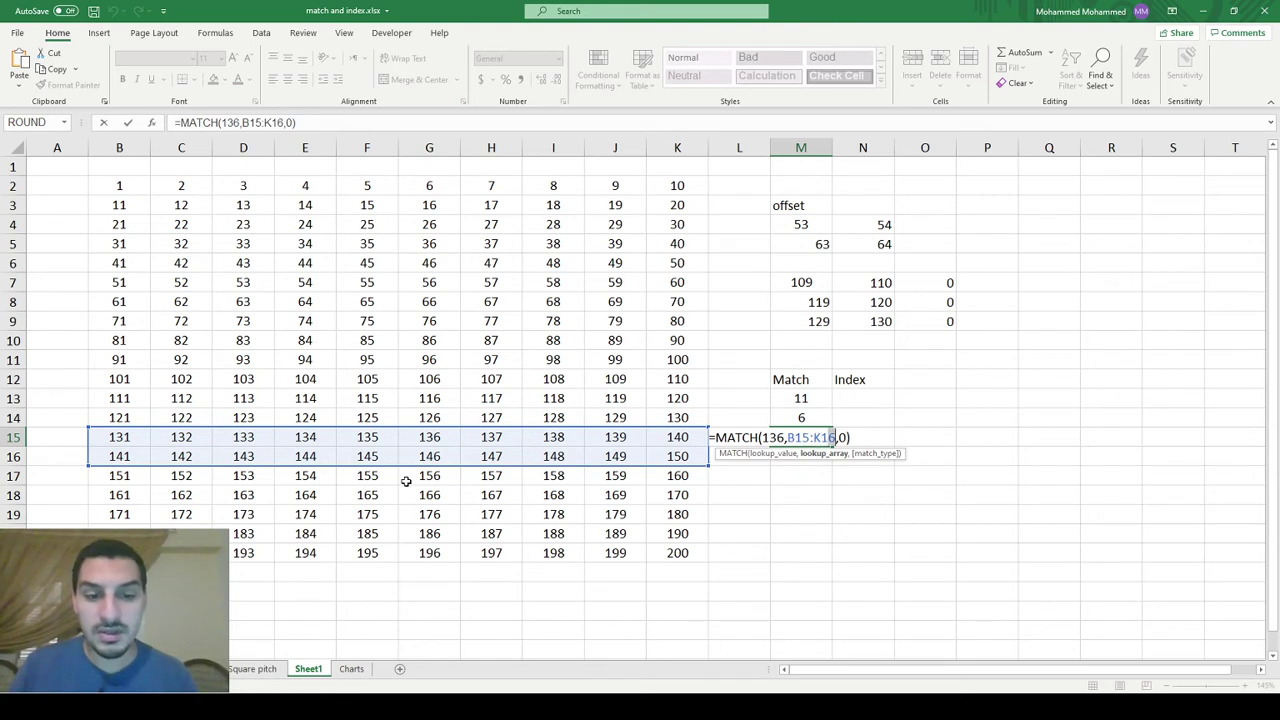
{"action": "type", "text": "5"}
- Set the lookup value in the M15 formula to 126, giving =MATCH(126,B15:K15,0), and review the formula
{"action": "key", "text": "Left"}
{"action": "key", "text": "Left"}
{"action": "key", "text": "Left"}
{"action": "key", "text": "Left"}
{"action": "key", "text": "Left"}
{"action": "key", "text": "Left"}
{"action": "key", "text": "Left"}
{"action": "key", "text": "Left"}
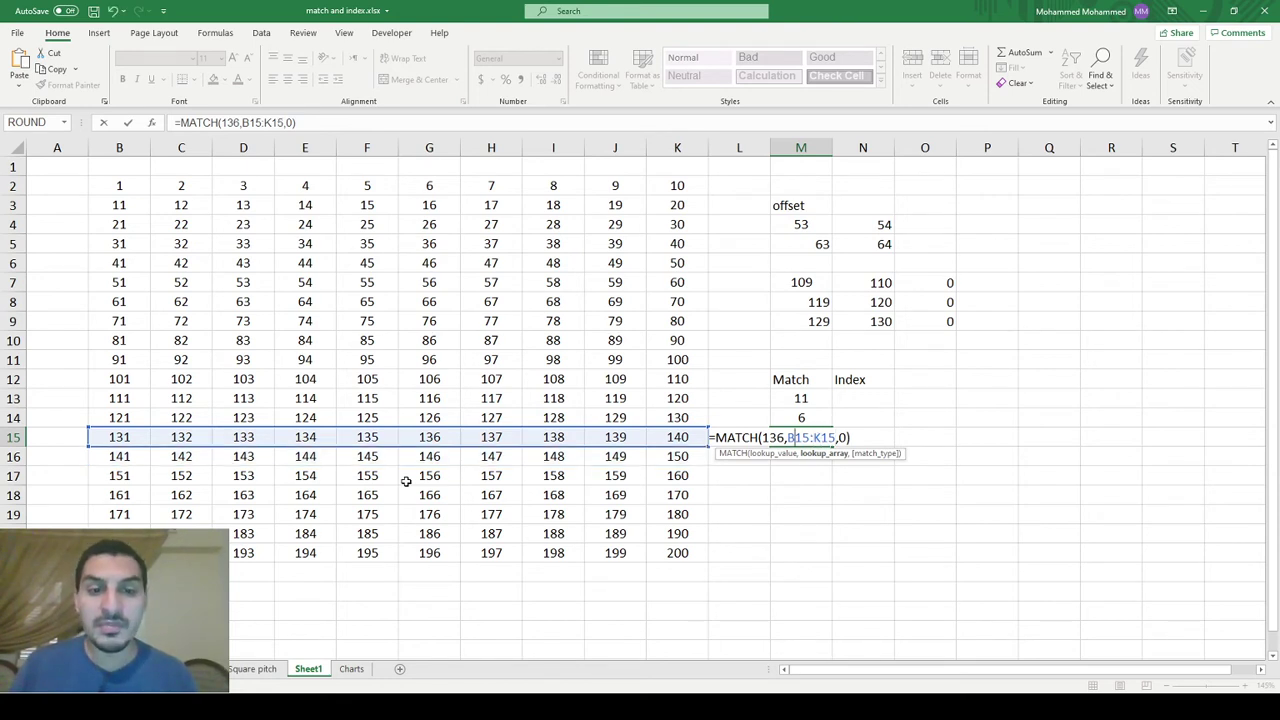
{"action": "key", "text": "Left"}
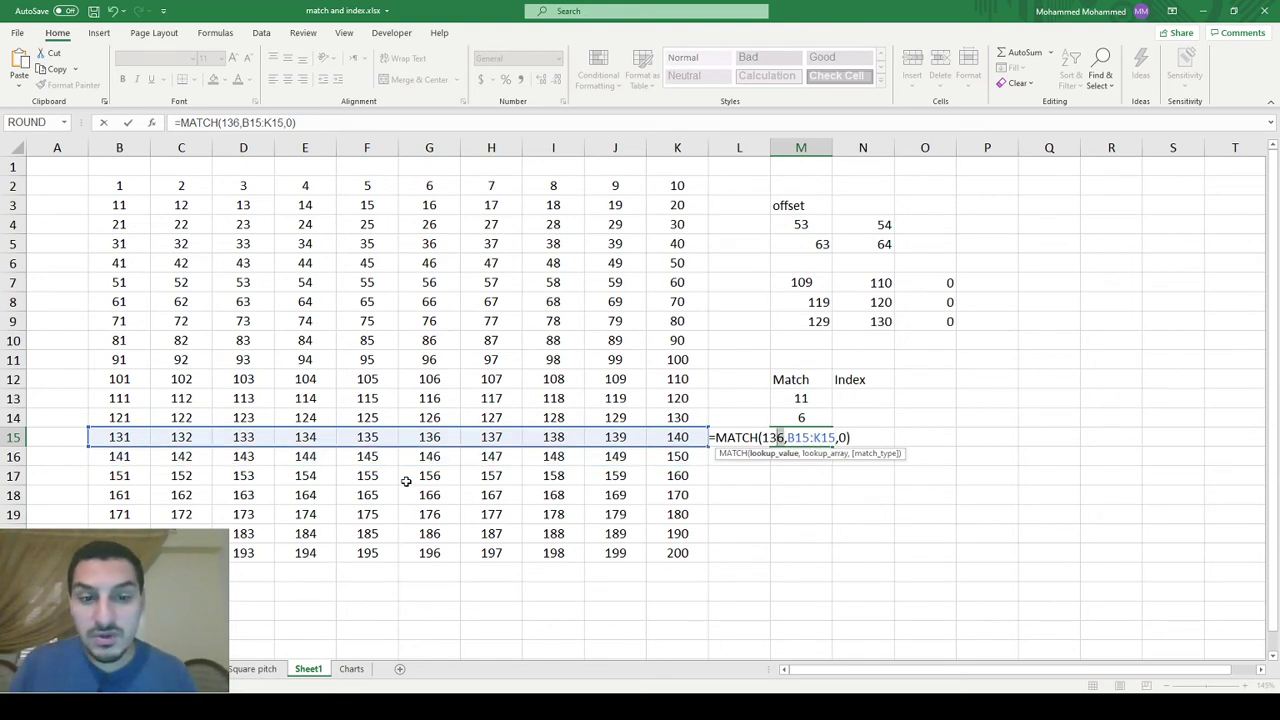
{"action": "key", "text": "Return"}
{"action": "key", "text": "Up"}
{"action": "key", "text": "F2"}
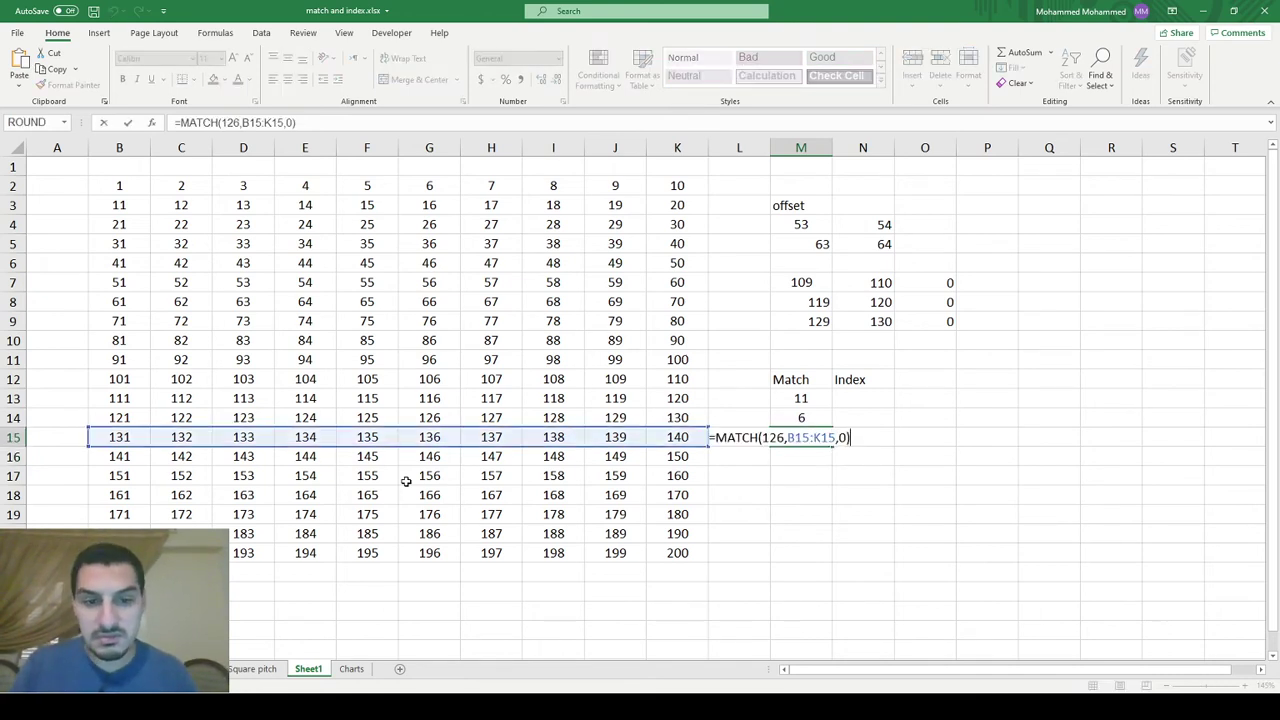
{"action": "key", "text": "Escape"}
- Enter 100 in cell M18 as a threshold value
{"action": "key", "text": "Down"}
{"action": "key", "text": "Down"}
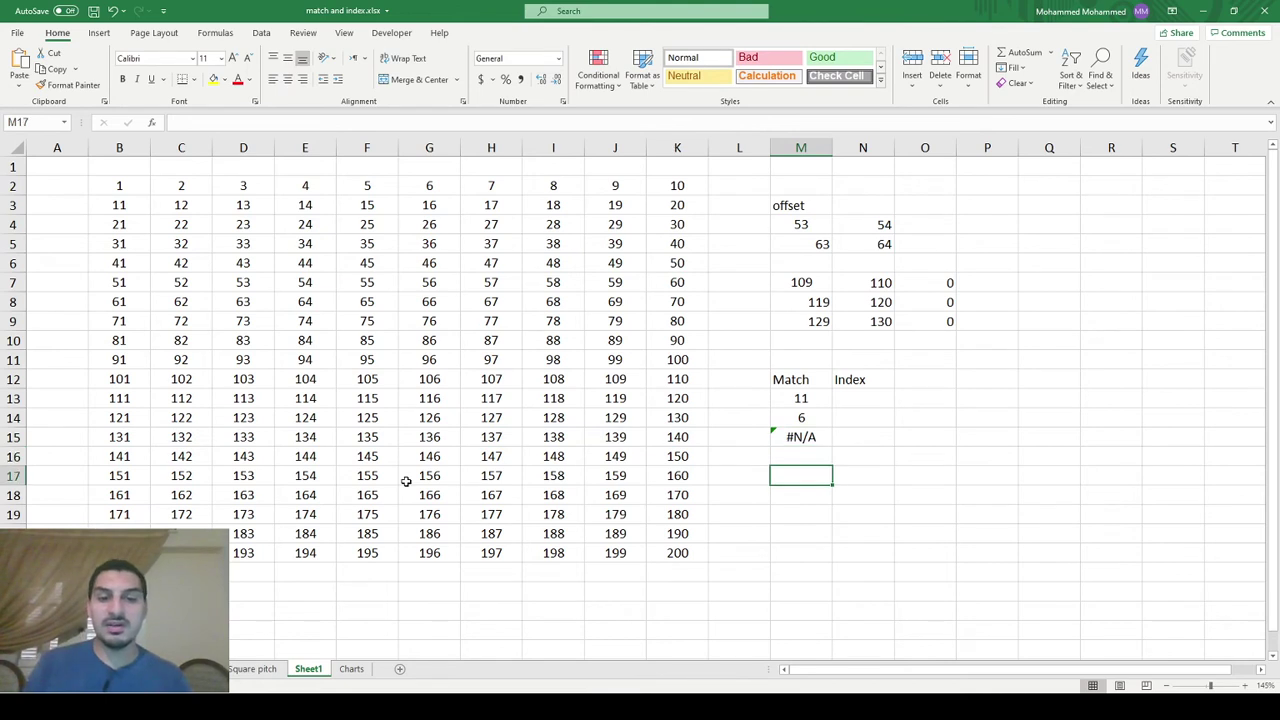
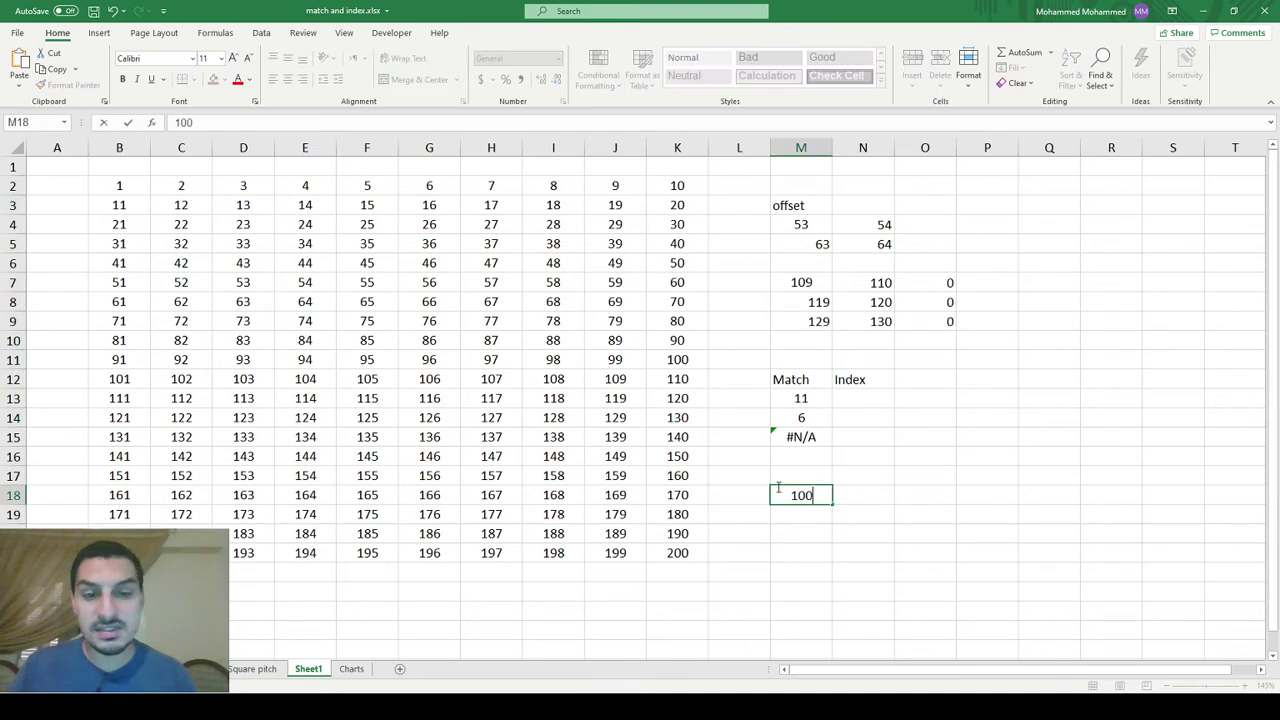
{"action": "left_click", "coordinate": [777, 487]}
{"action": "key", "text": "Down"}
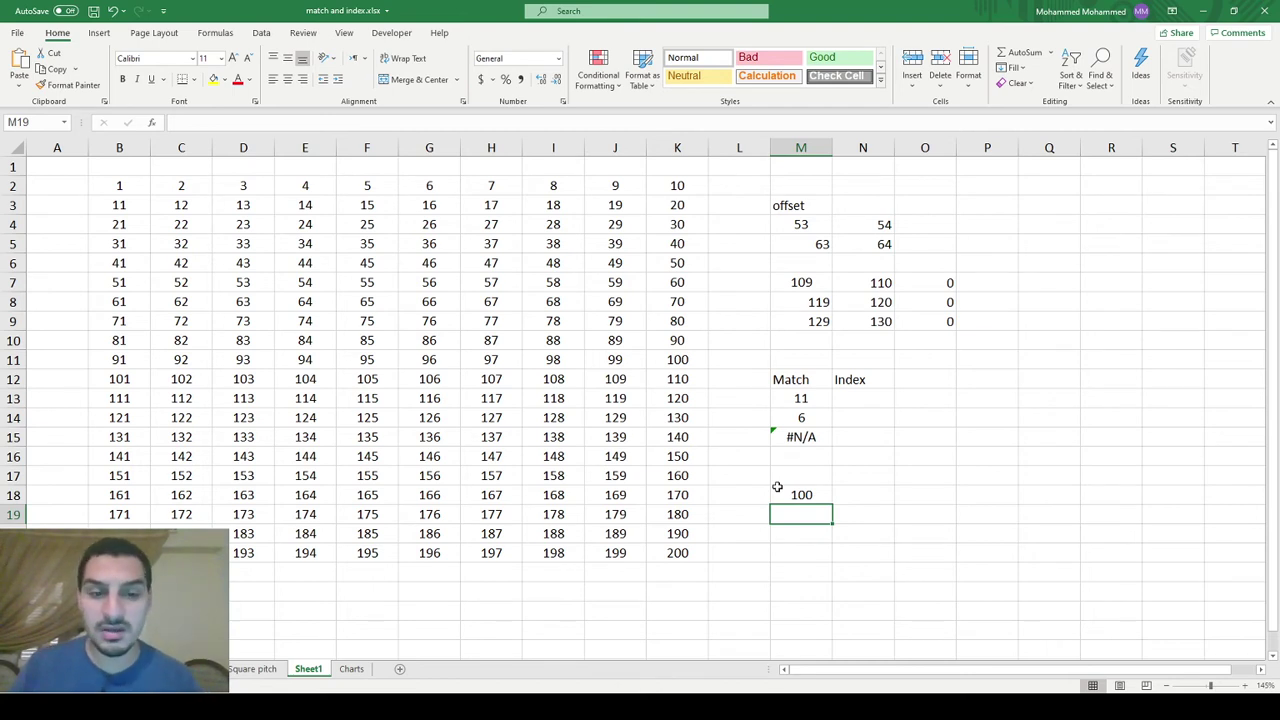
- Start a MATCH formula in M19 and open its function arguments dialog, moved clear of the number grid and M18:M19
{"action": "type", "text": "=mat"}
{"action": "key", "text": "Tab"}
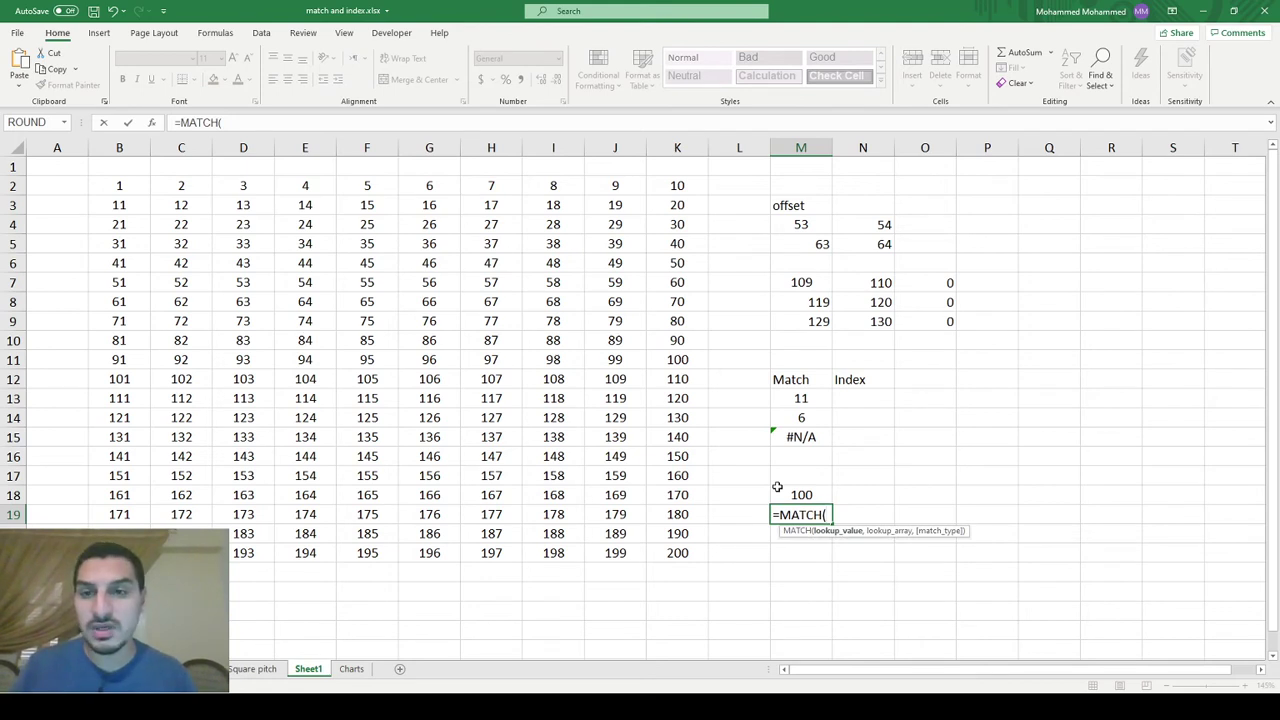
{"action": "left_click", "coordinate": [152, 122]}
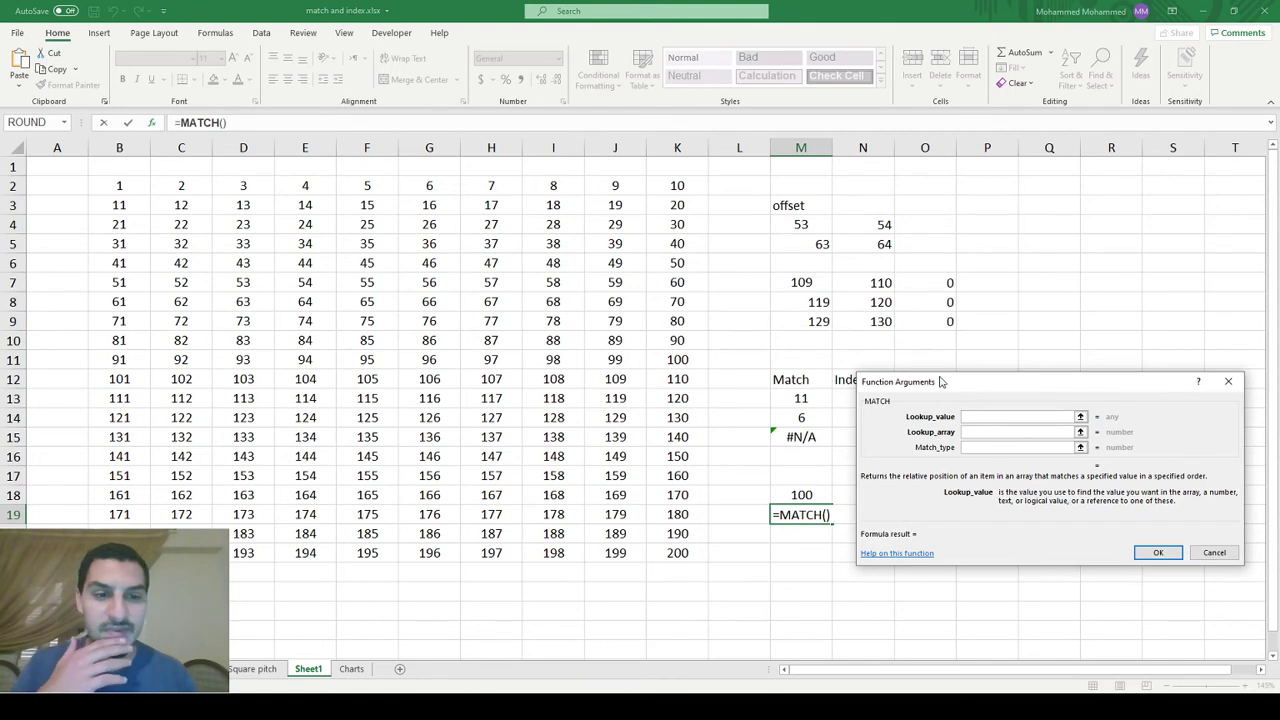
{"action": "left_click_drag", "start_coordinate": [940, 381], "coordinate": [842, 208]}
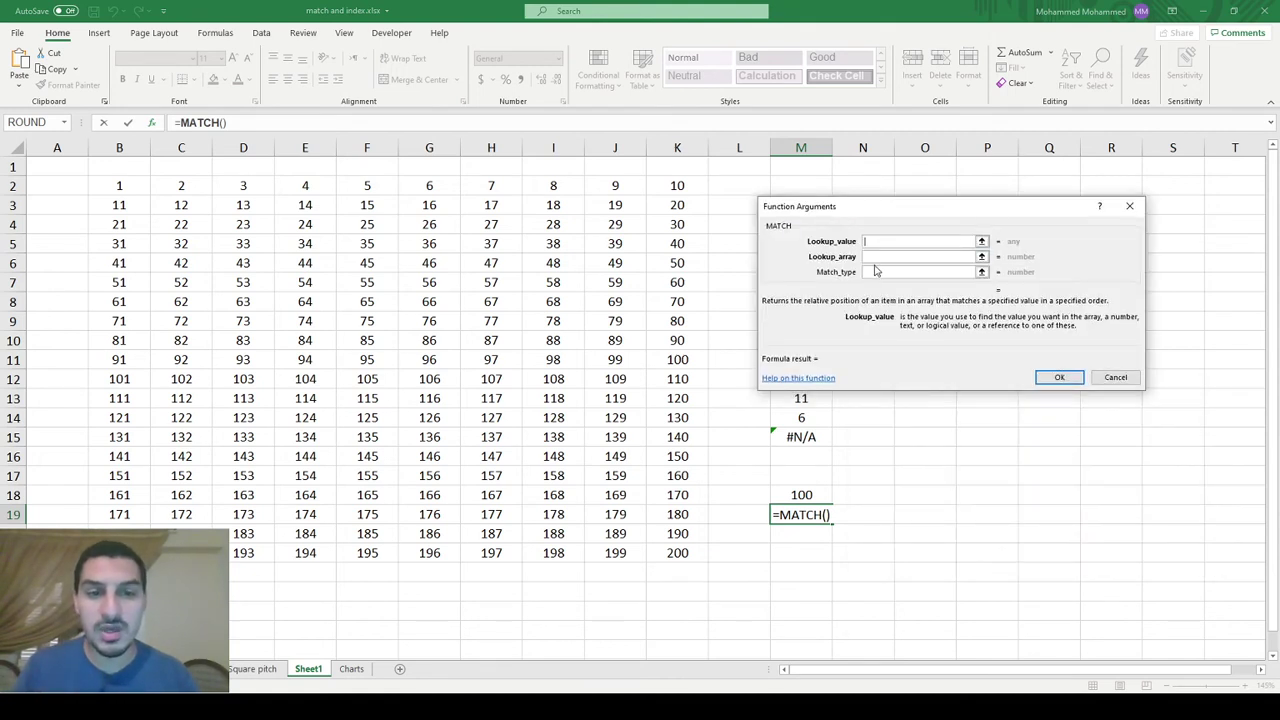
- Set the MATCH arguments for M19 to lookup value 100, lookup array E2:E21 and match type 0
{"action": "left_click", "coordinate": [878, 256]}
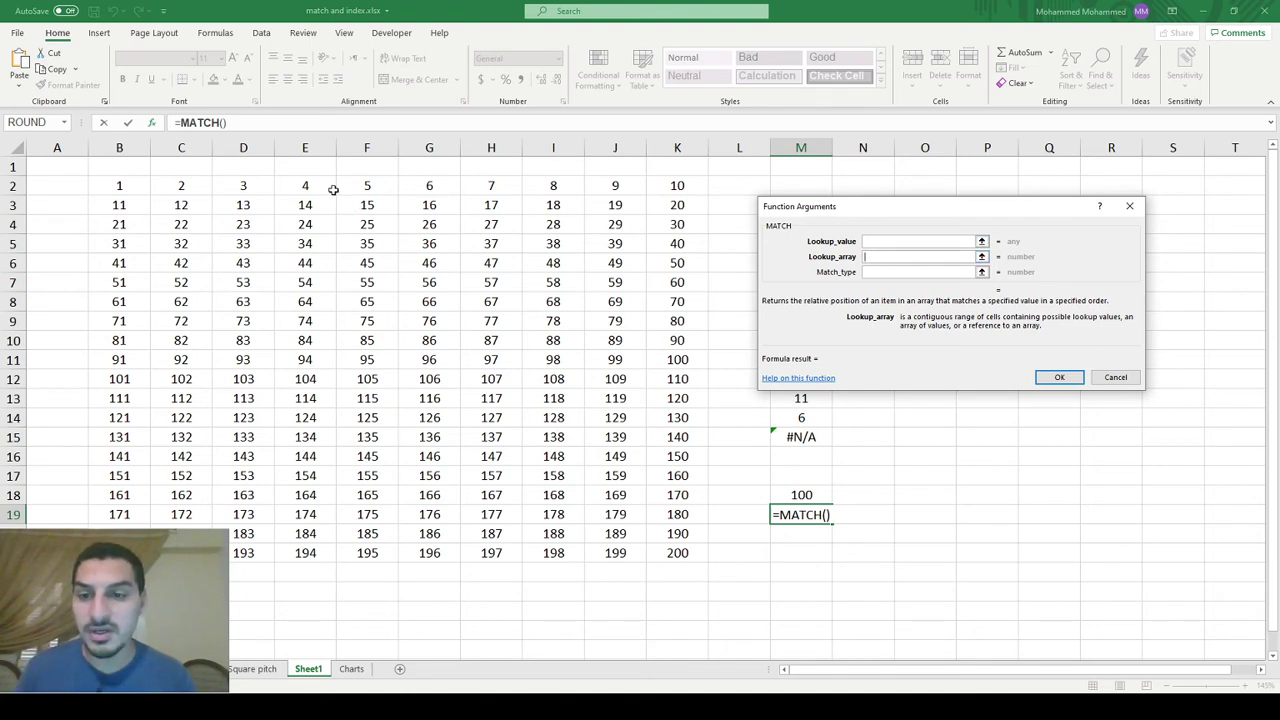
{"action": "left_click_drag", "start_coordinate": [320, 183], "coordinate": [325, 556]}
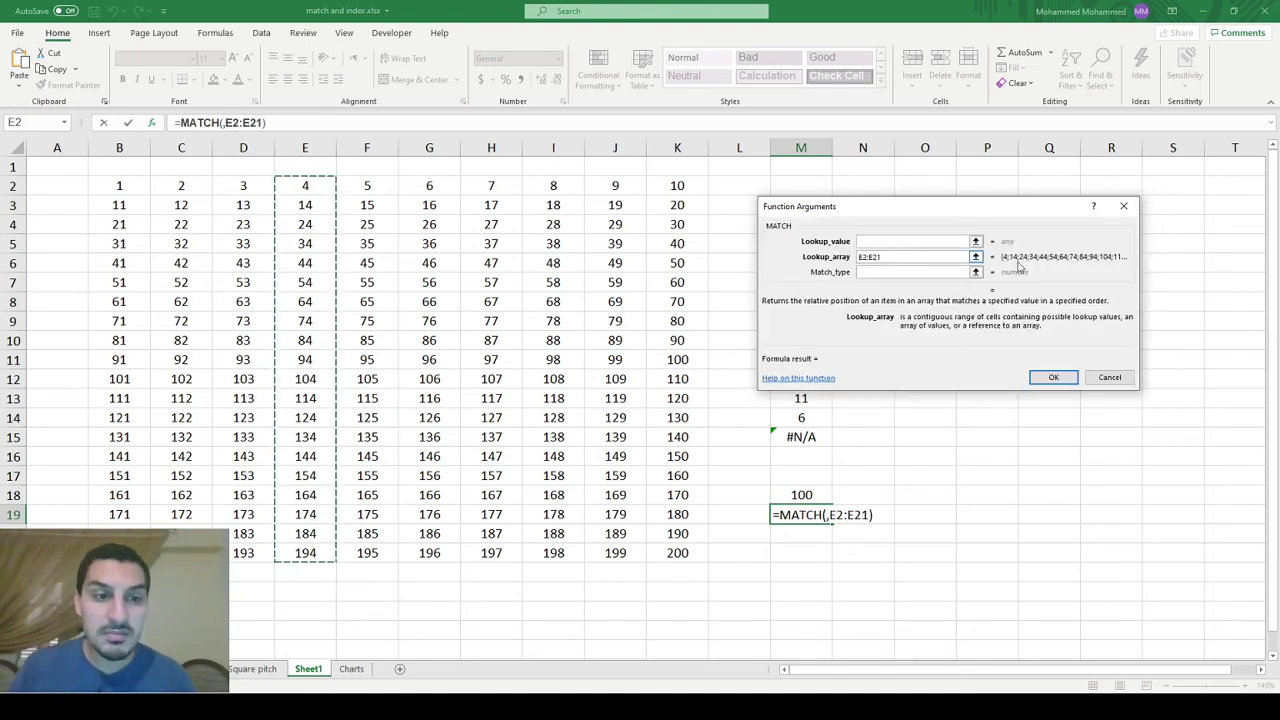
{"action": "left_click", "coordinate": [914, 241]}
{"action": "type", "text": "100"}
{"action": "left_click", "coordinate": [936, 272]}
{"action": "type", "text": "0"}
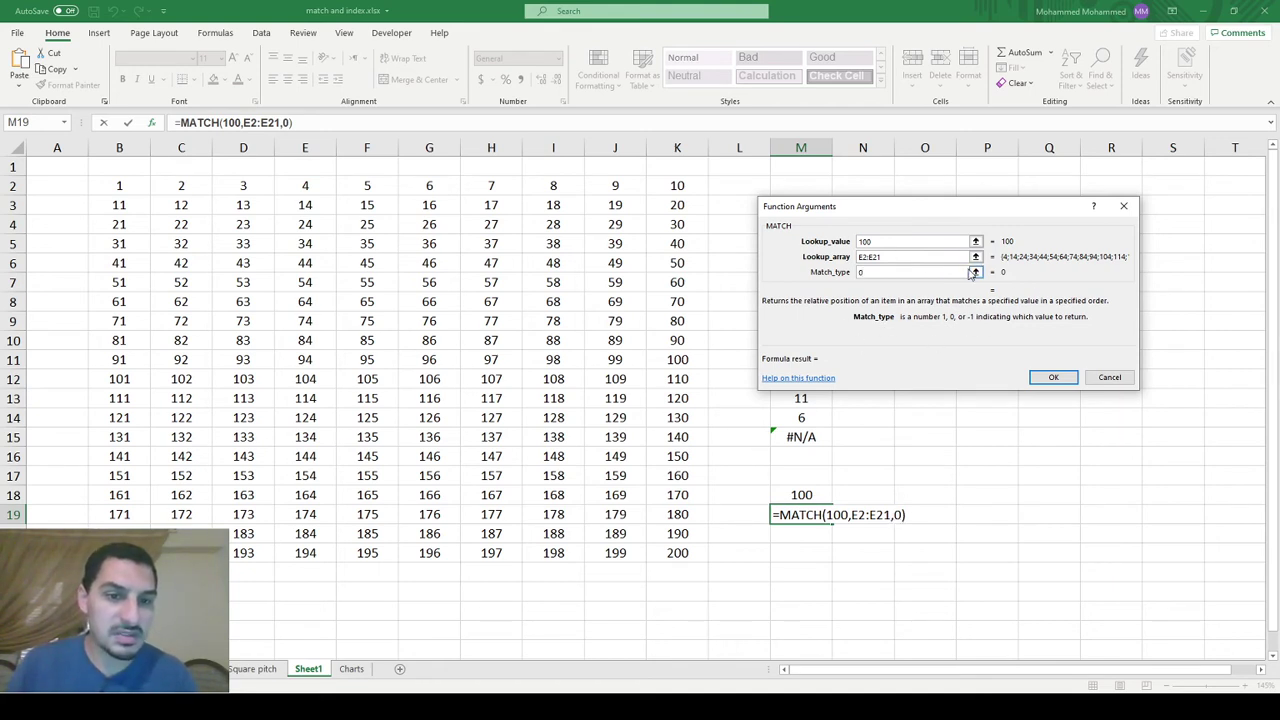
- Turn the MATCH lookup array into the comparison E2:E21>M18 and highlight it for review
{"action": "left_click", "coordinate": [890, 257]}
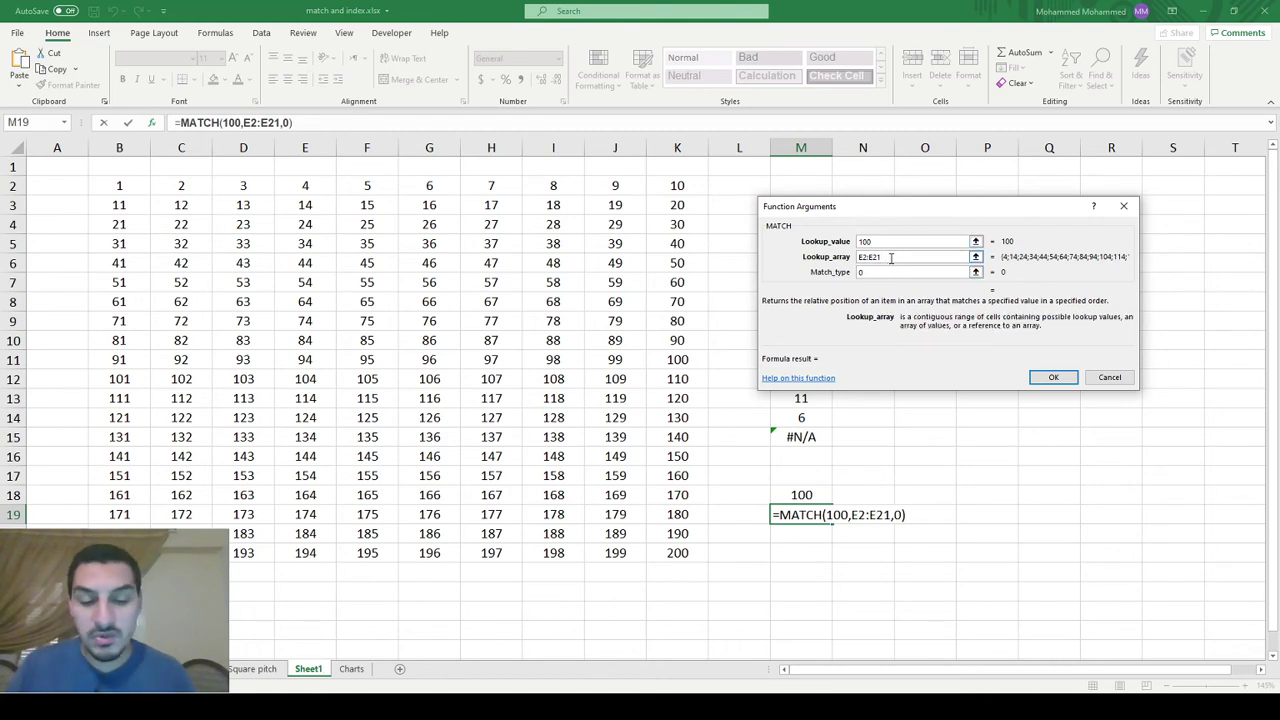
{"action": "type", "text": ">"}
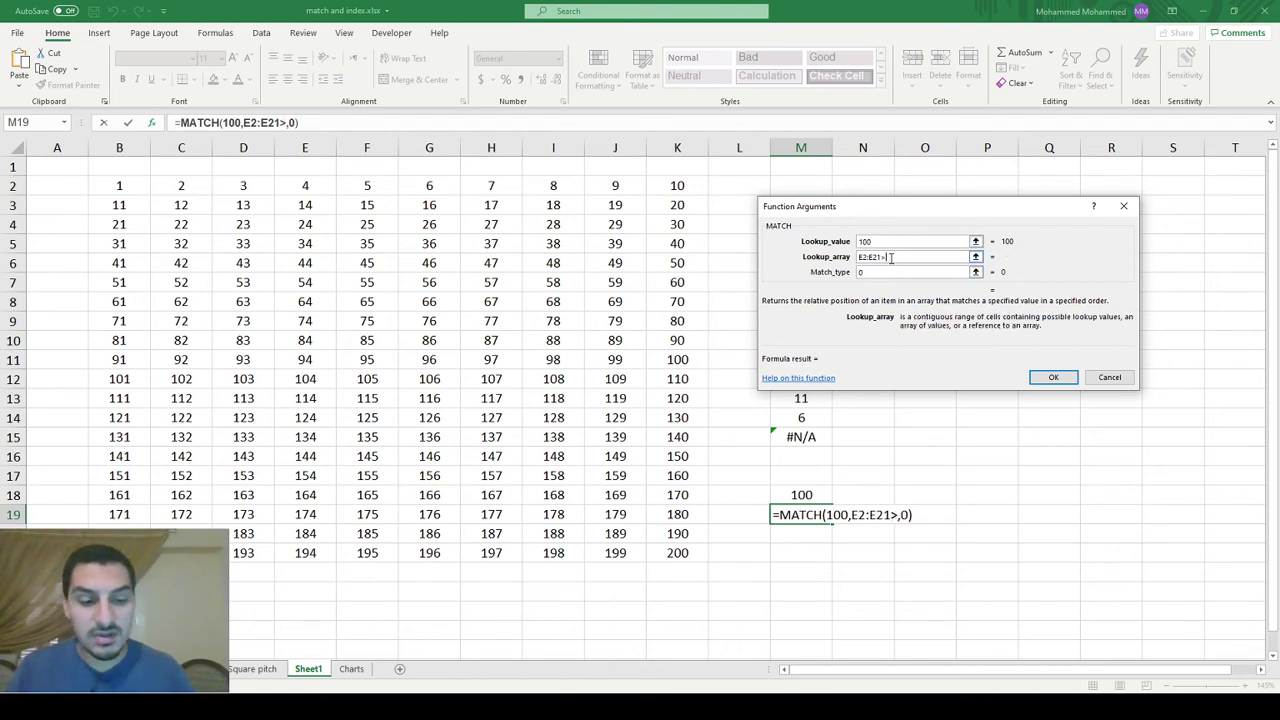
{"action": "left_click", "coordinate": [806, 492]}
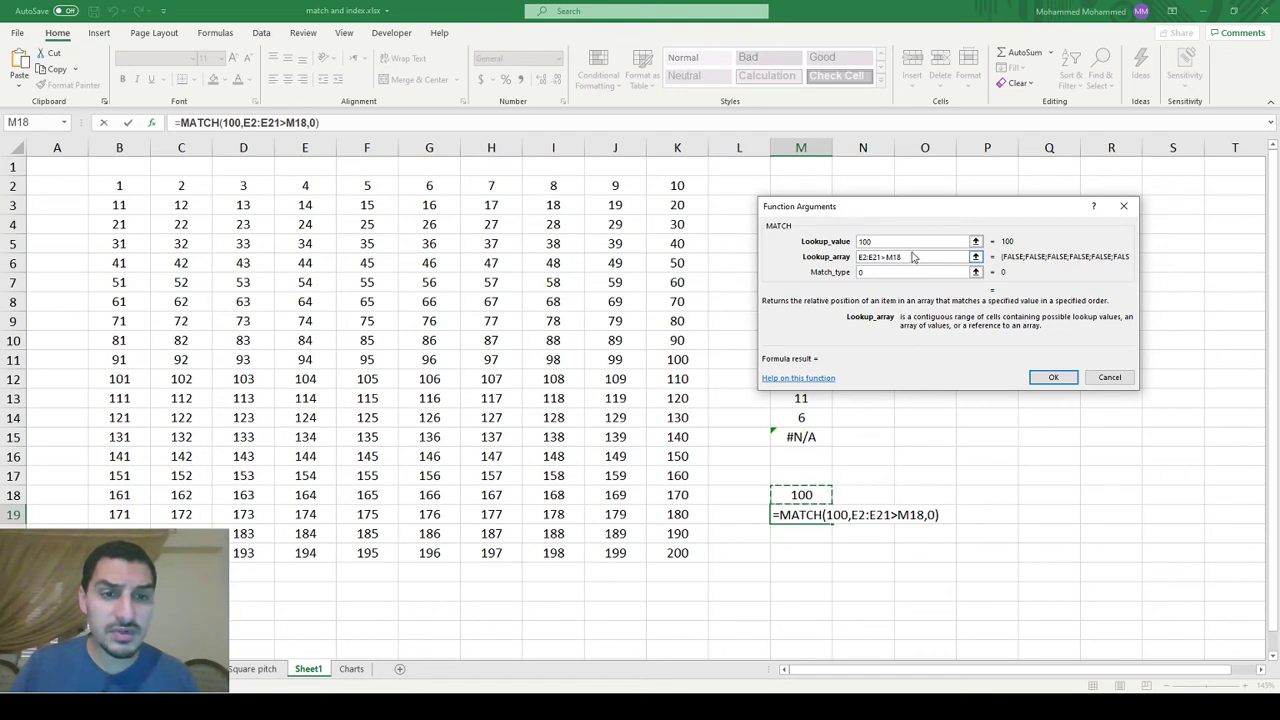
{"action": "left_click_drag", "start_coordinate": [940, 258], "coordinate": [827, 263]}
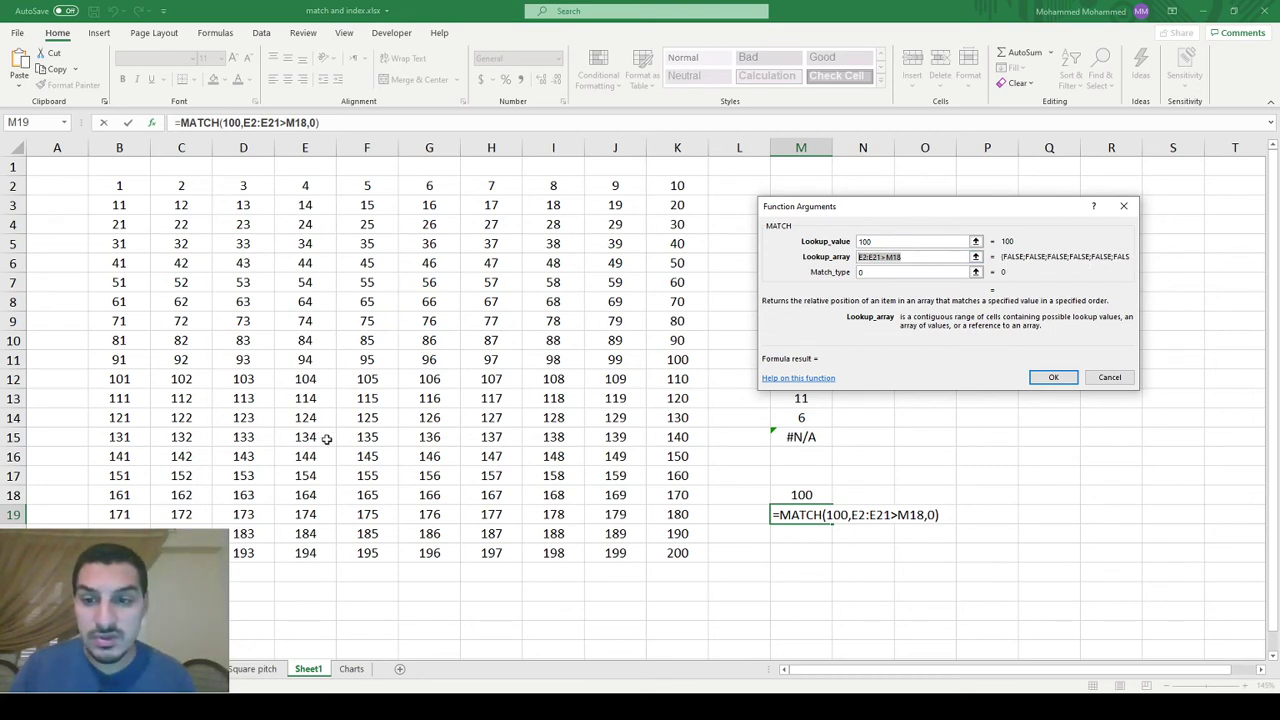
- Replace the MATCH lookup value with TRUE, complete the M19 formula and review its references
{"action": "left_click", "coordinate": [885, 241]}
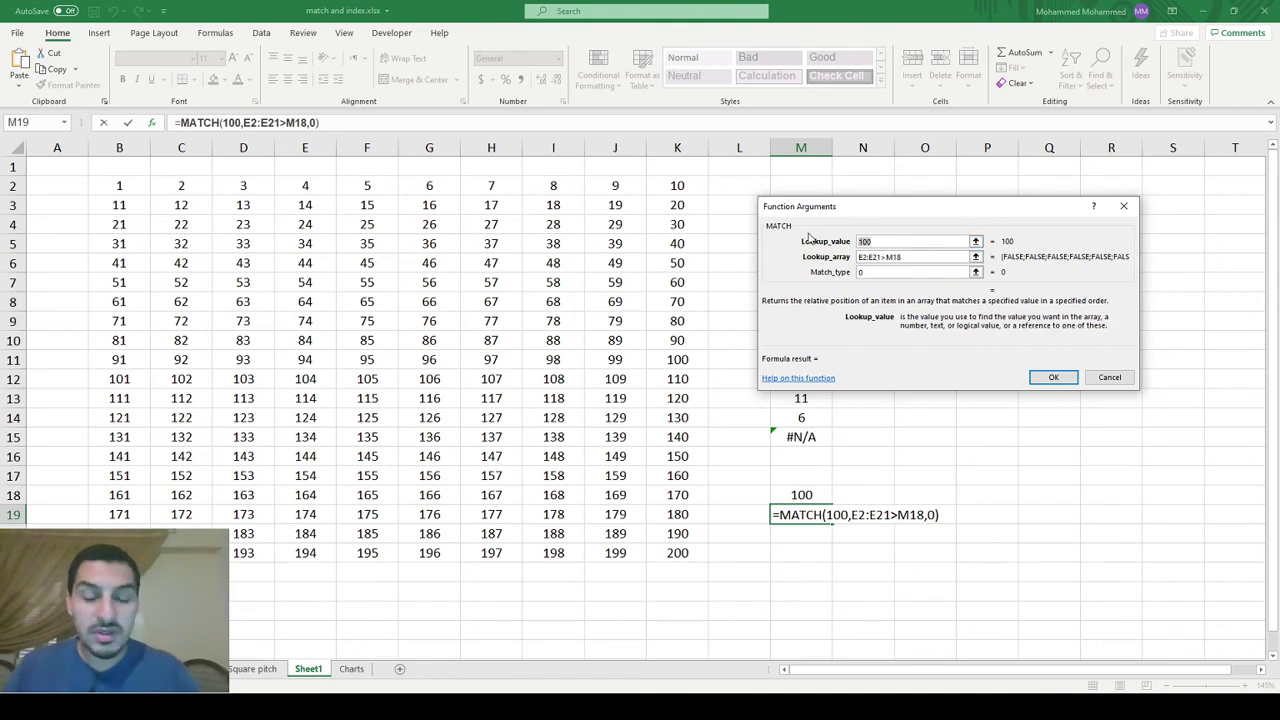
{"action": "type", "text": "TRUE"}
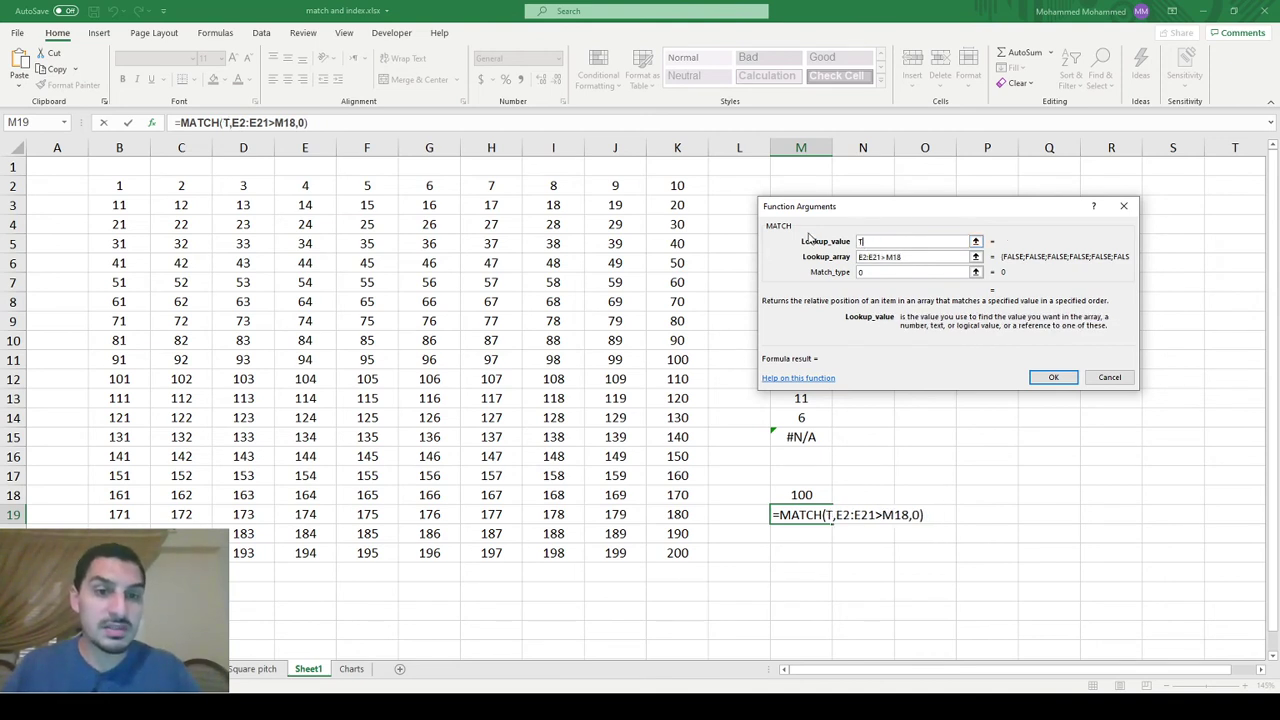
{"action": "left_click", "coordinate": [1053, 377]}
{"action": "double_click", "coordinate": [823, 513]}
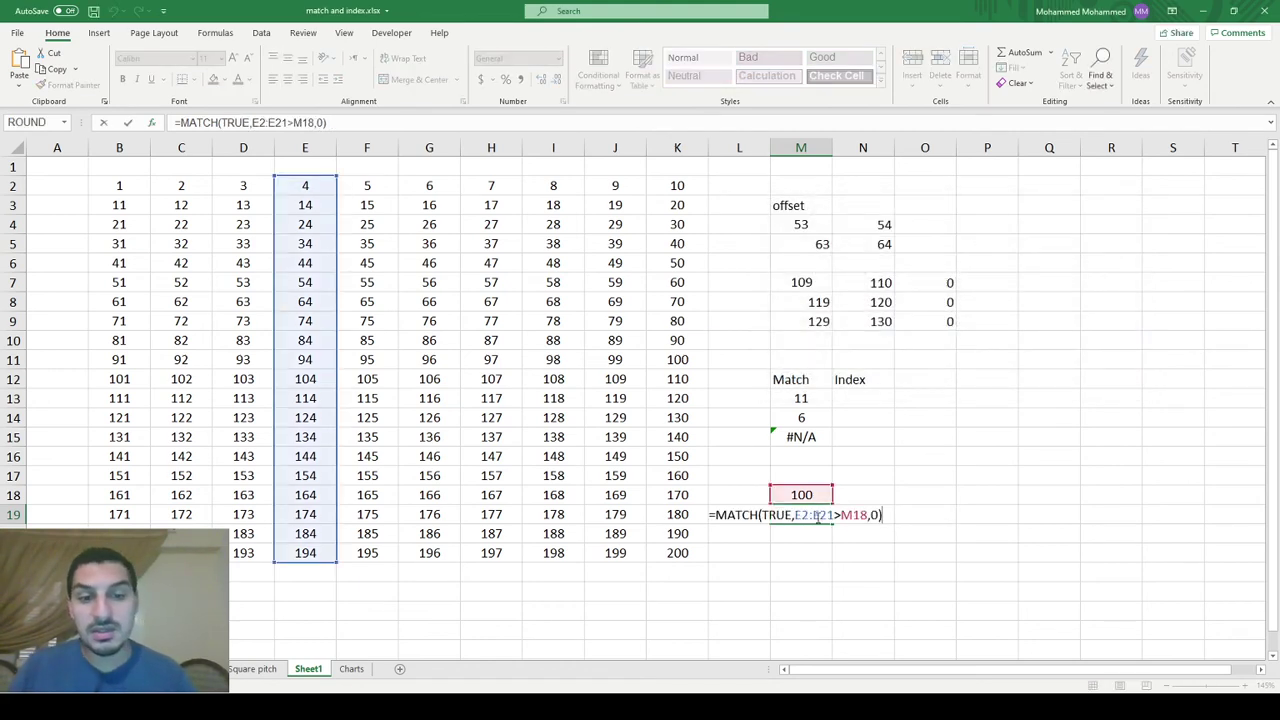
{"action": "key", "text": "Escape"}
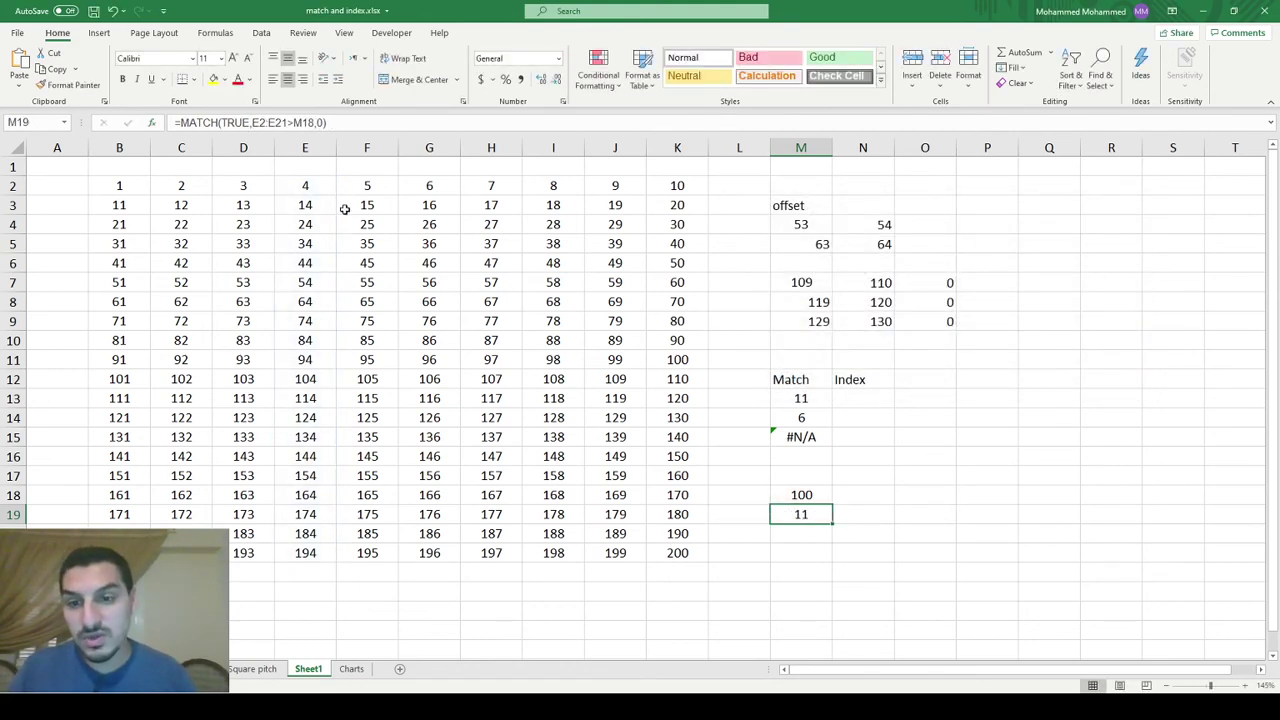
- Change the threshold in M18 to 25 and recheck the MATCH formula in M19
{"action": "left_click", "coordinate": [801, 495]}
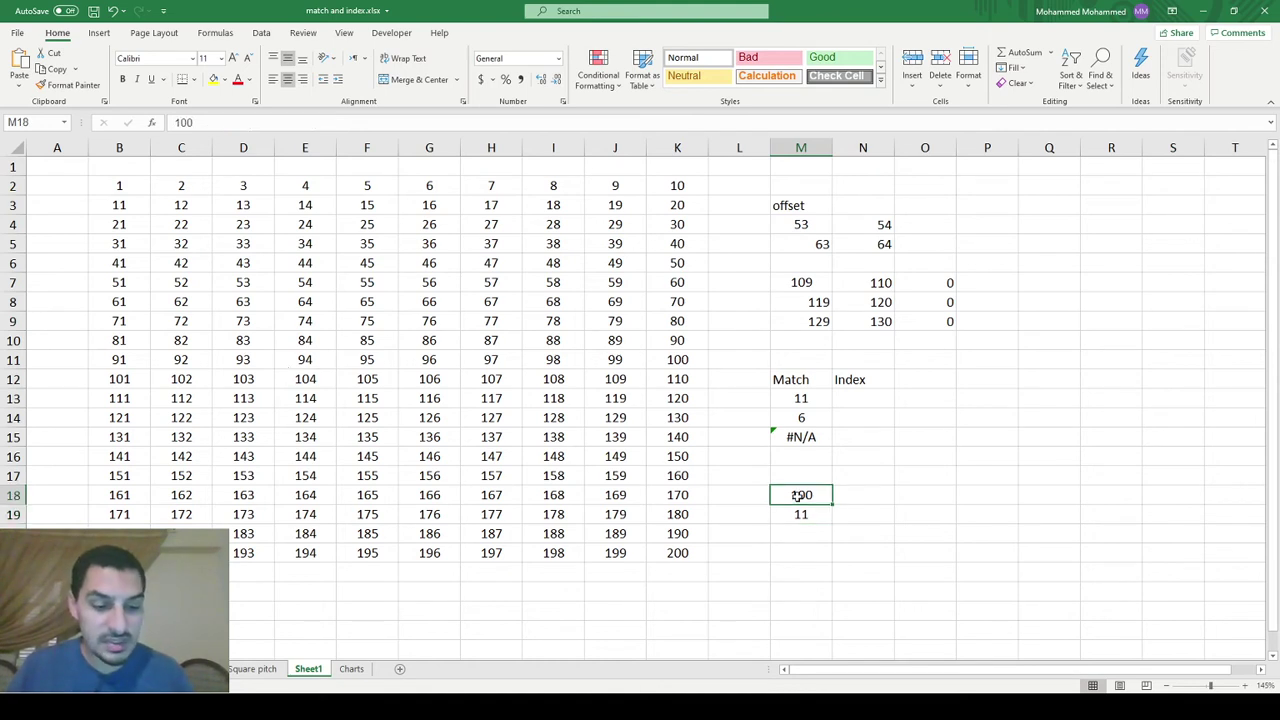
{"action": "type", "text": "25"}
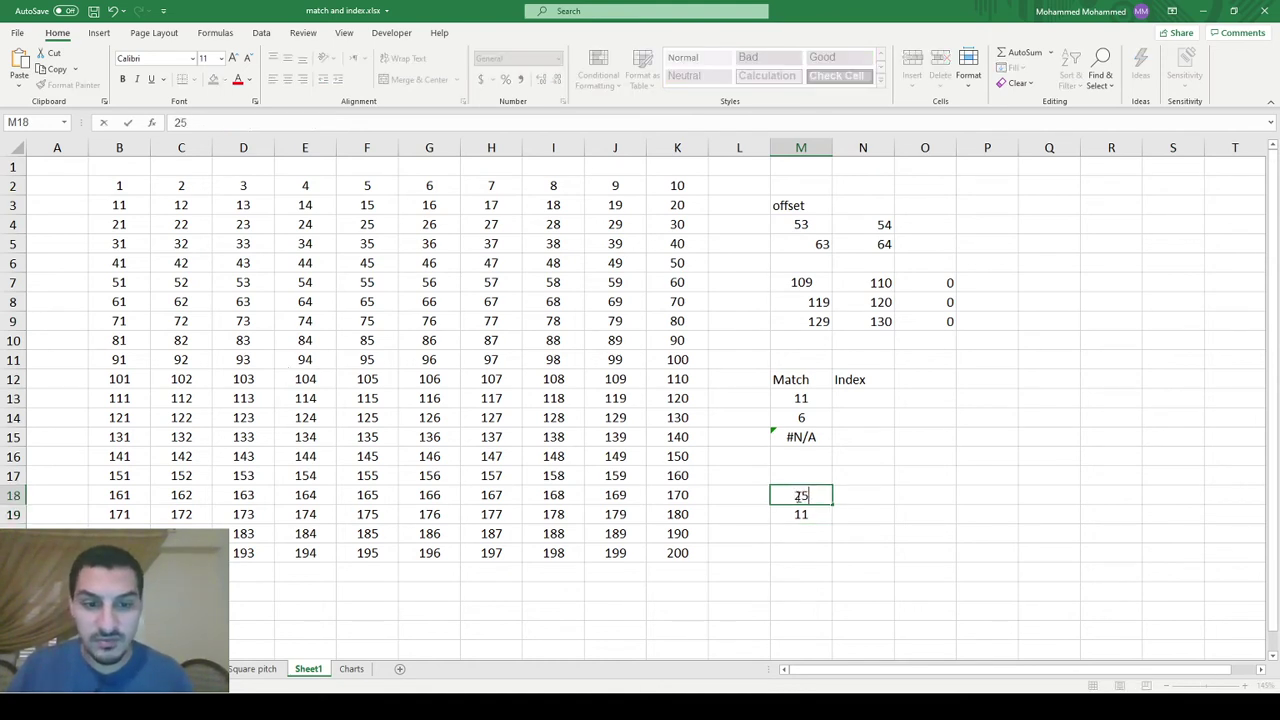
{"action": "key", "text": "Return"}
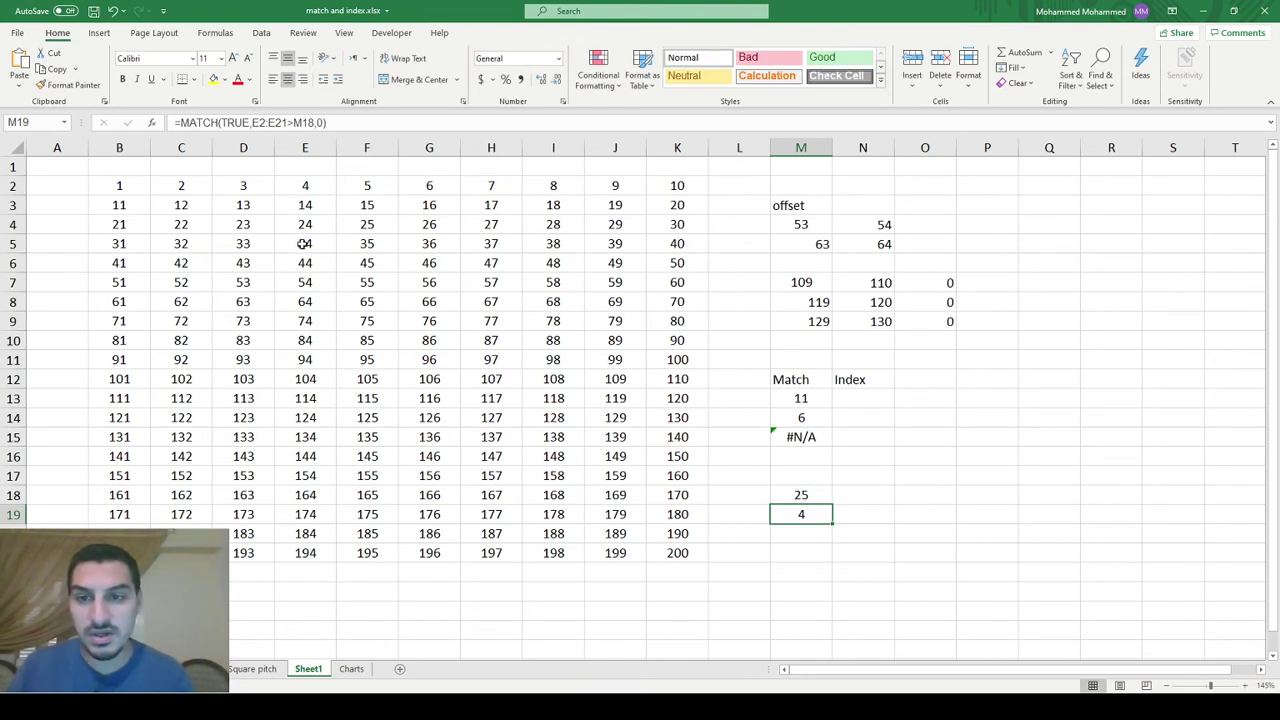
{"action": "key", "text": "Up"}
{"action": "key", "text": "Down"}
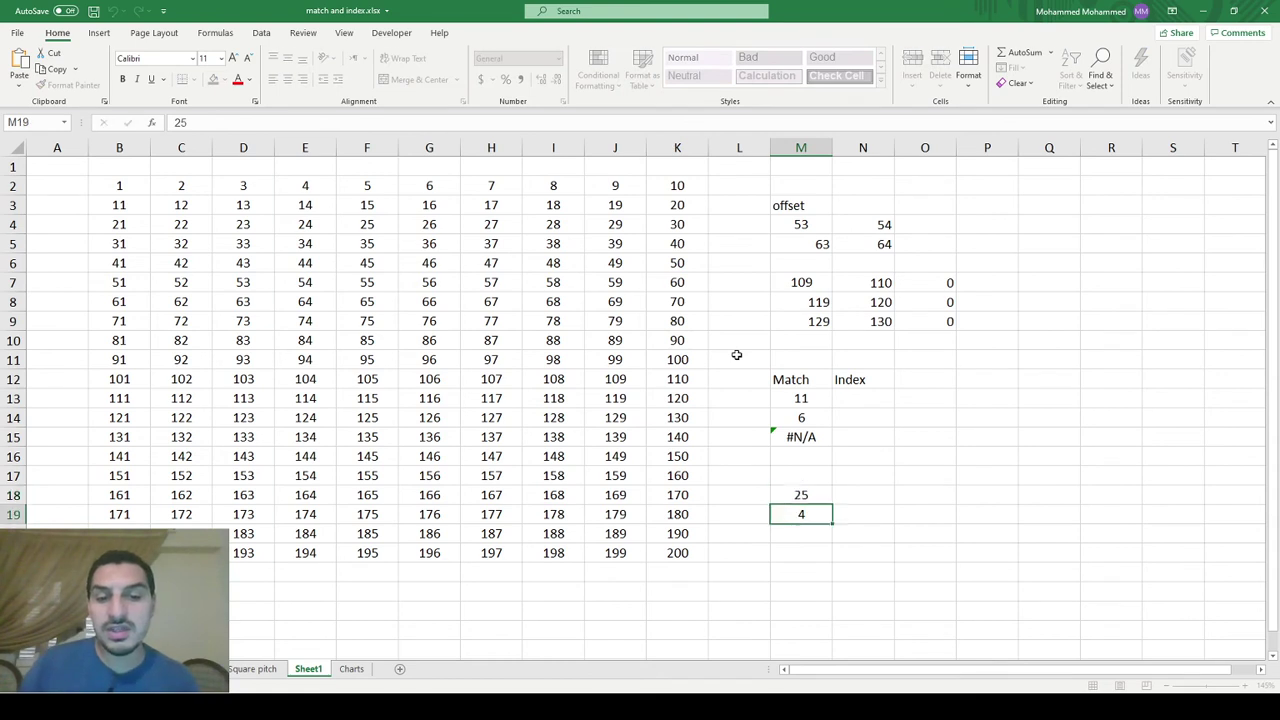
{"action": "key", "text": "F2"}
{"action": "key", "text": "ctrl+Return"}
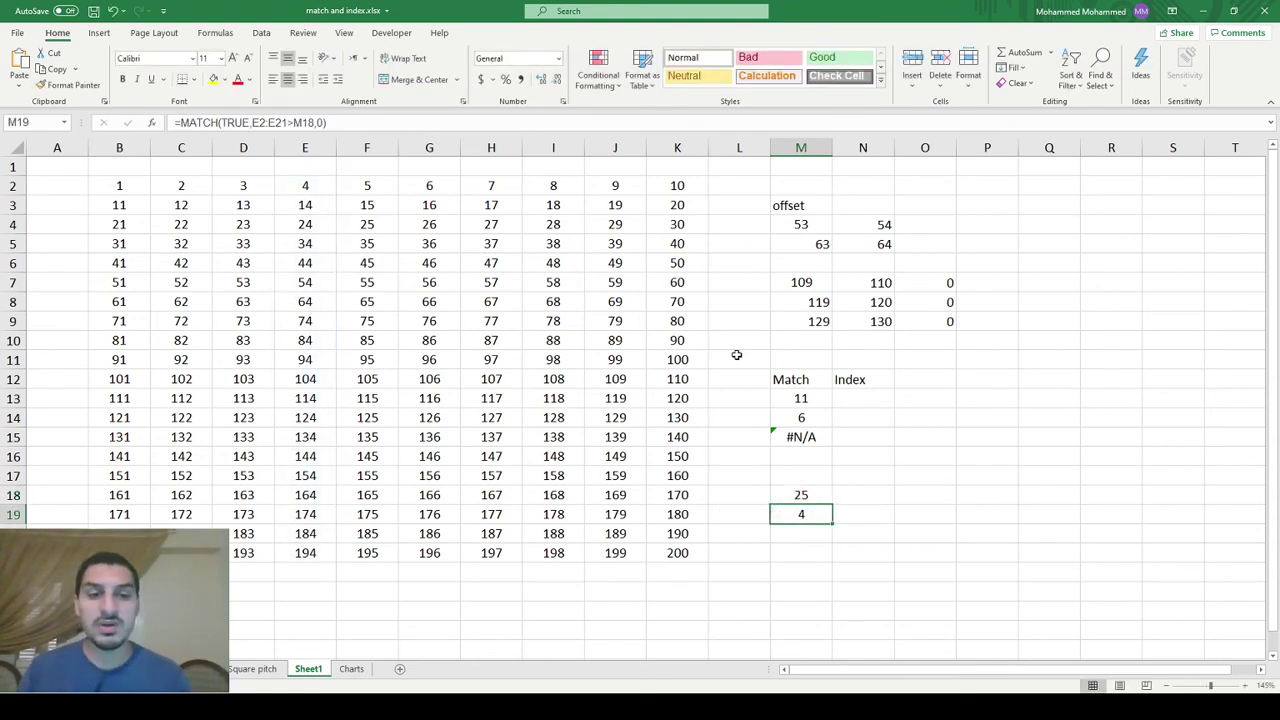
- Enter =INDEX(G2:G21,3) in N13 under the Index heading
{"action": "key", "text": "Right"}
{"action": "key", "text": "ctrl+Up"}
{"action": "key", "text": "Down"}
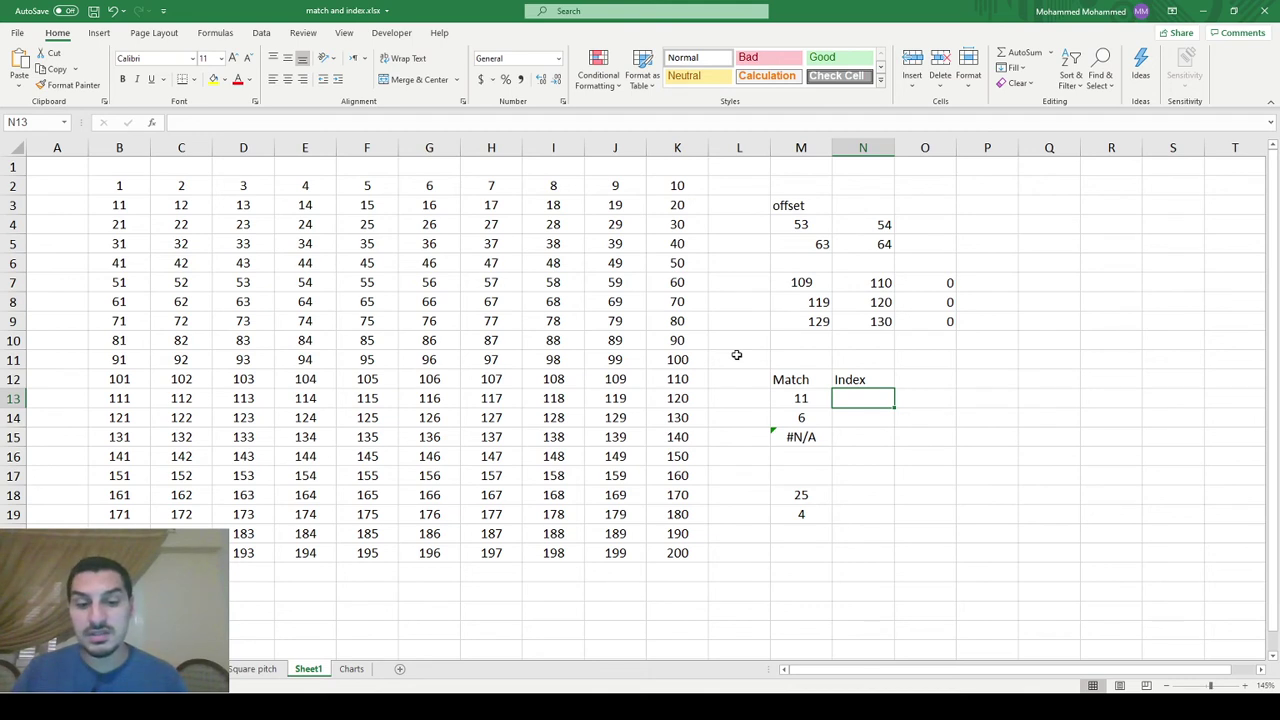
{"action": "type", "text": "=index"}
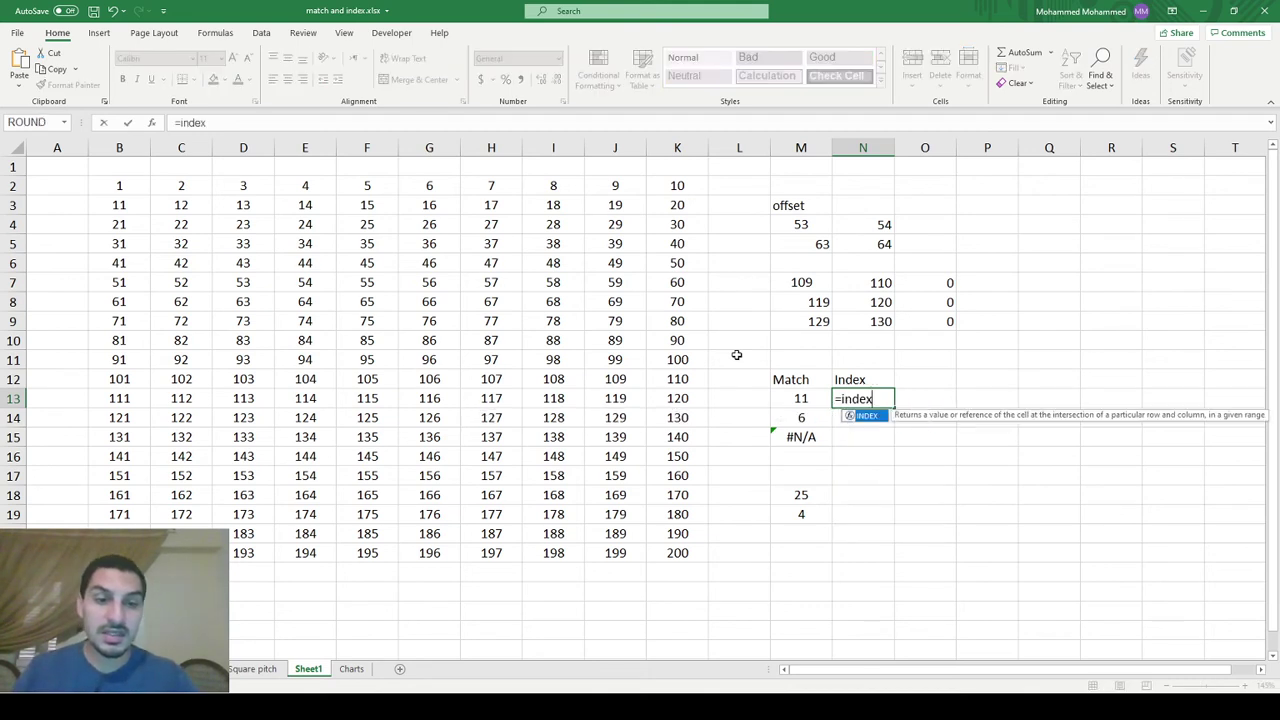
{"action": "key", "text": "Tab"}
{"action": "key", "text": "BackSpace"}
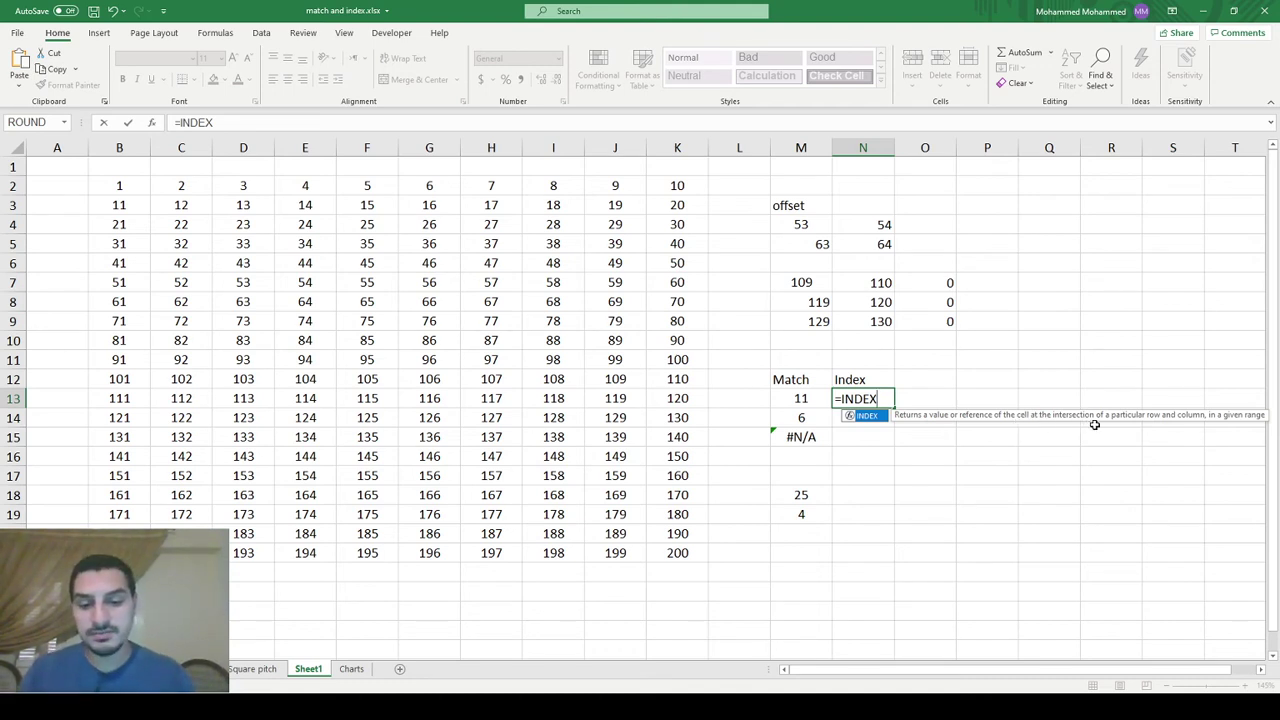
{"action": "type", "text": "("}
{"action": "left_click_drag", "start_coordinate": [438, 185], "coordinate": [453, 563]}
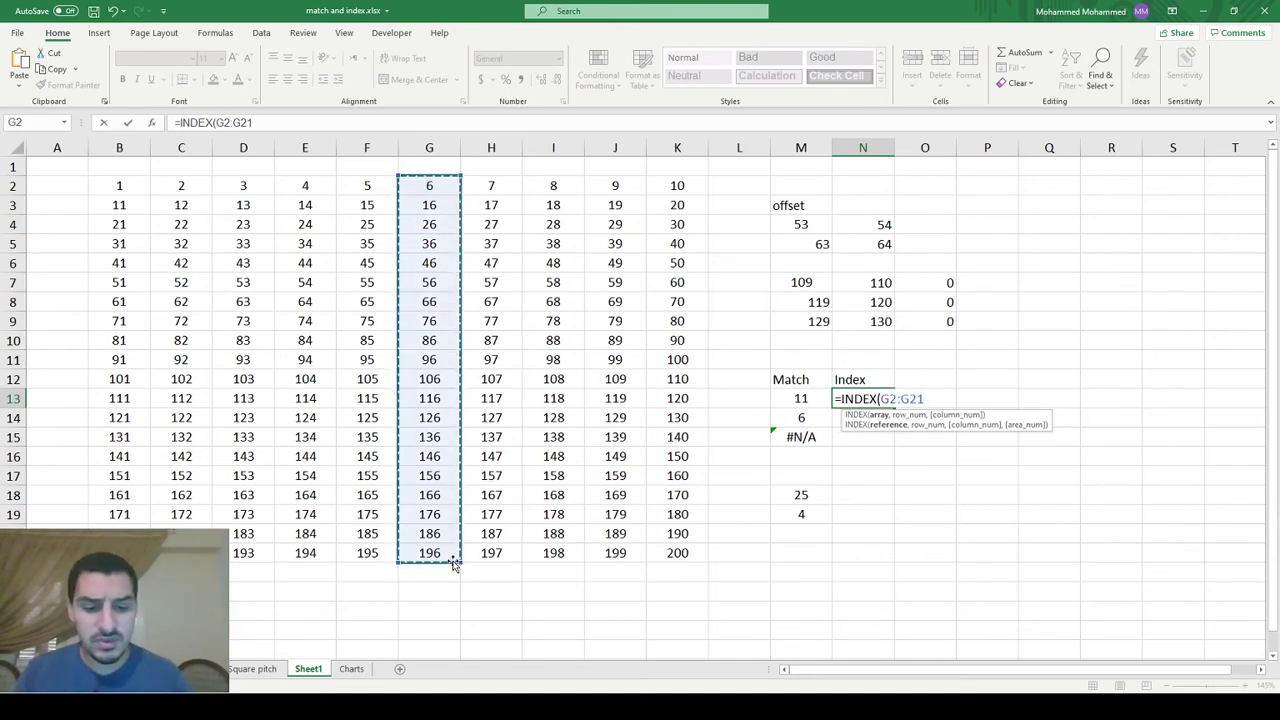
{"action": "type", "text": ","}
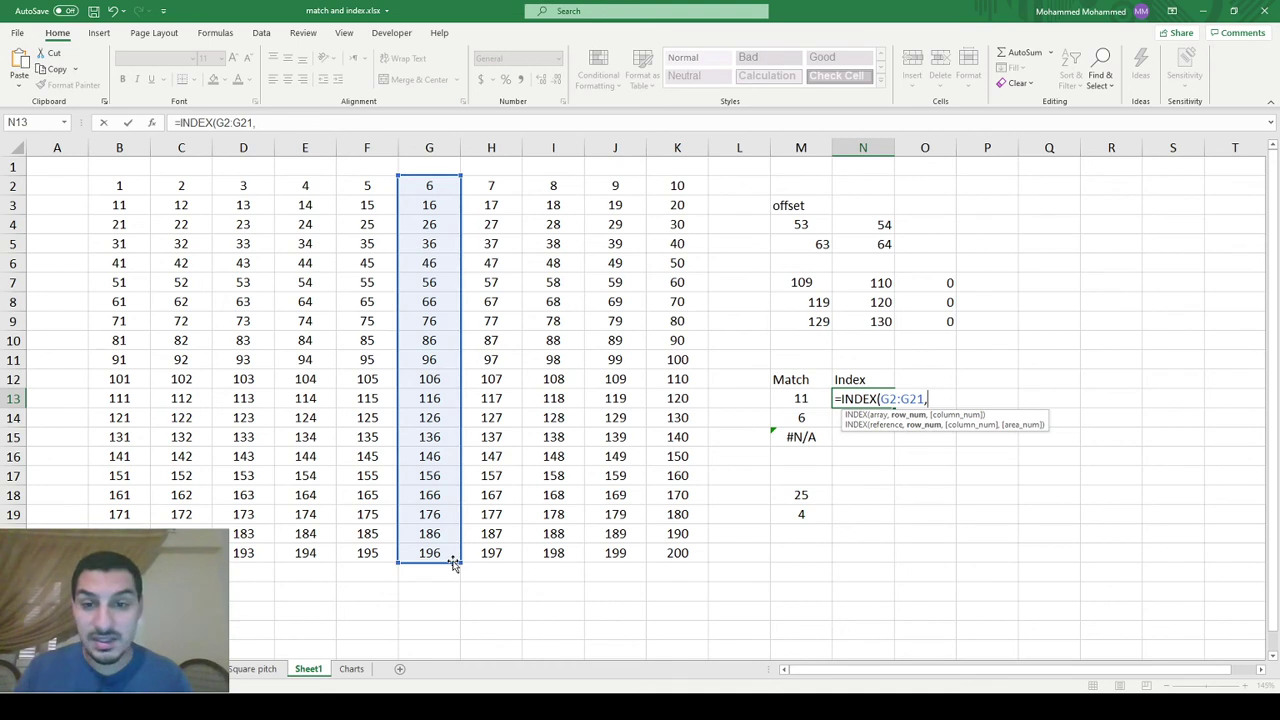
{"action": "type", "text": "3)"}
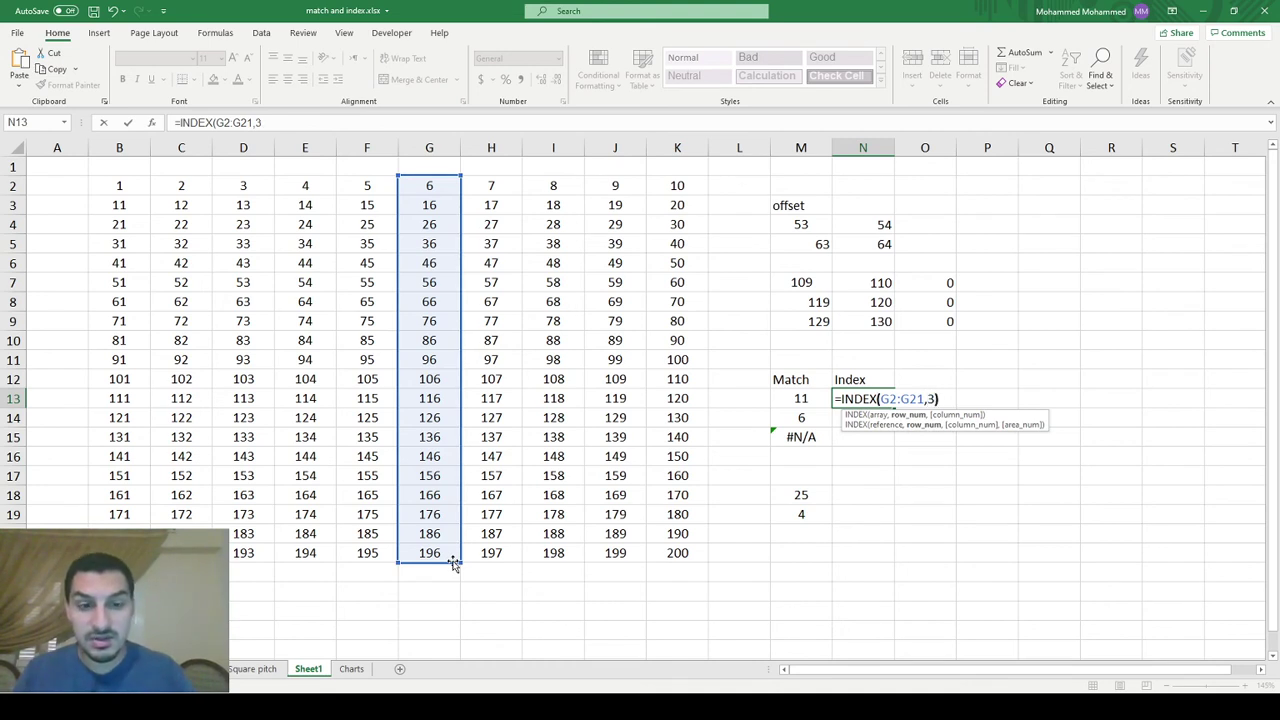
{"action": "key", "text": "Return"}
- Change the row number in the N13 INDEX formula to 5
{"action": "key", "text": "Up"}
{"action": "key", "text": "F2"}
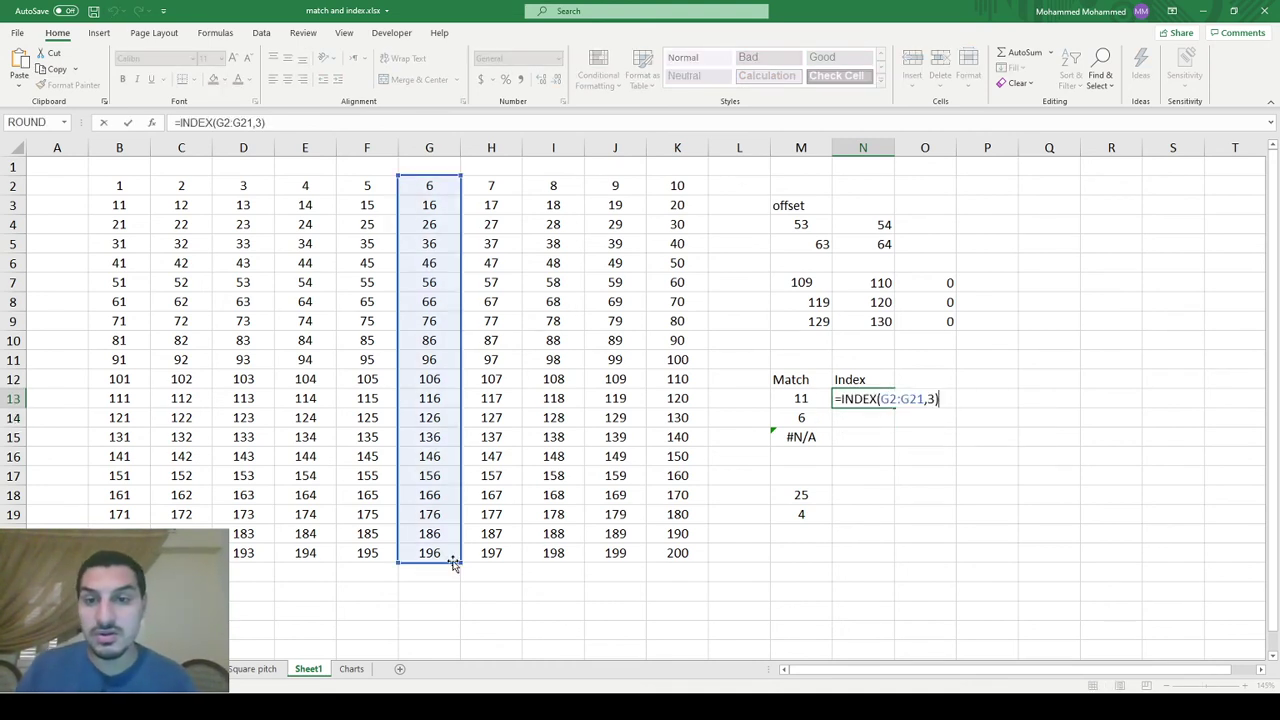
{"action": "key", "text": "Left"}
{"action": "key", "text": "BackSpace"}
{"action": "type", "text": "5"}
{"action": "key", "text": "Return"}
- Set the row number in the N13 INDEX formula to 10 and recheck its range
{"action": "key", "text": "Up"}
{"action": "key", "text": "F2"}
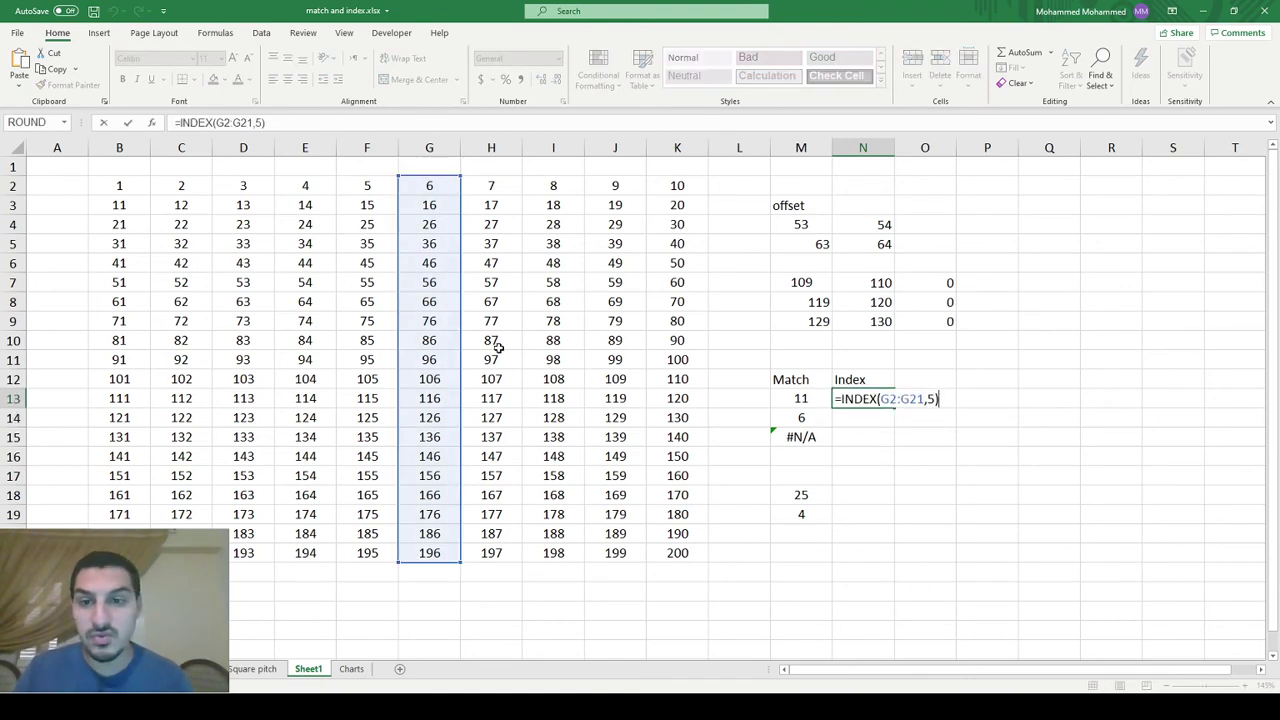
{"action": "key", "text": "Left"}
{"action": "key", "text": "Left"}
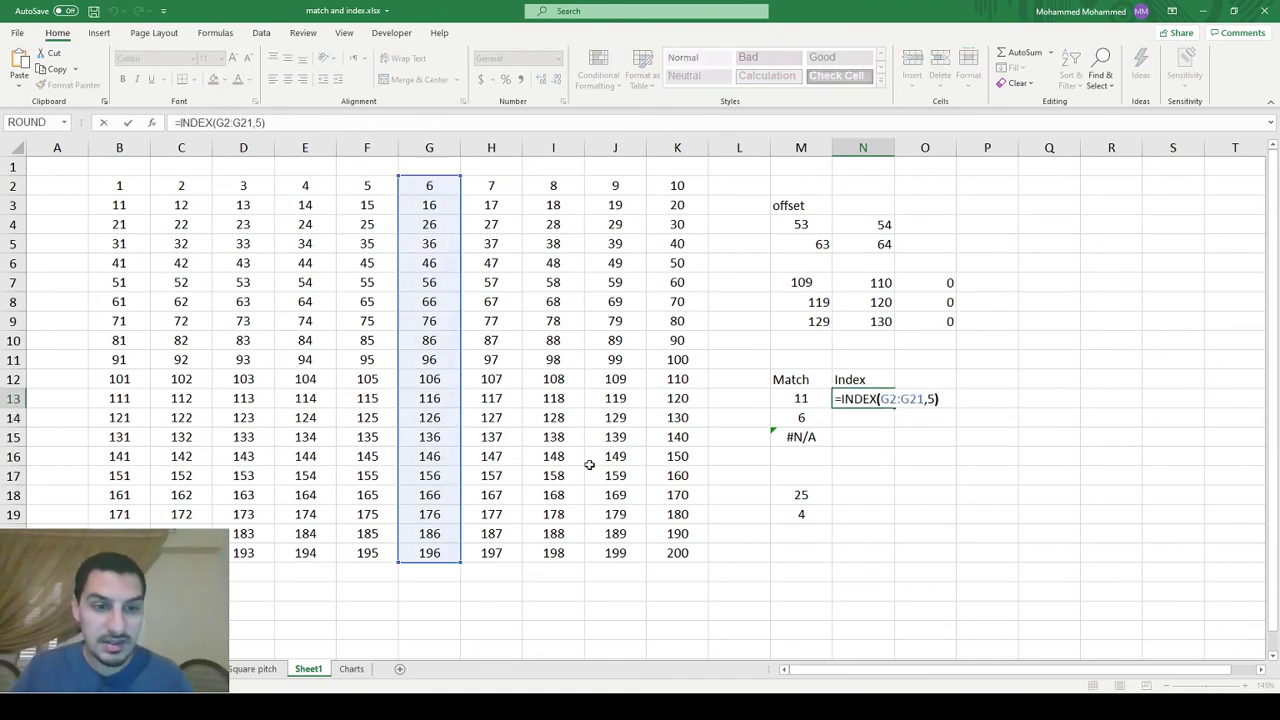
{"action": "type", "text": "1"}
{"action": "key", "text": "Delete"}
{"action": "type", "text": "0"}
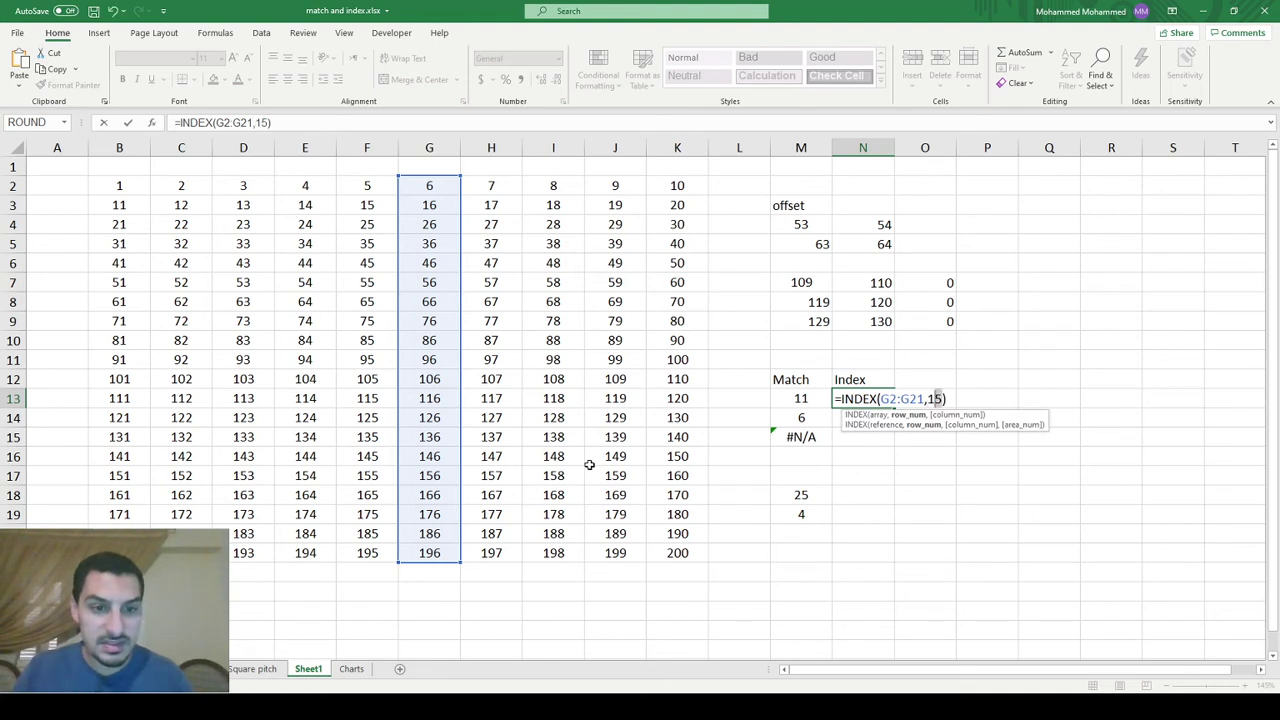
{"action": "key", "text": "Return"}
{"action": "key", "text": "Up"}
{"action": "key", "text": "F2"}
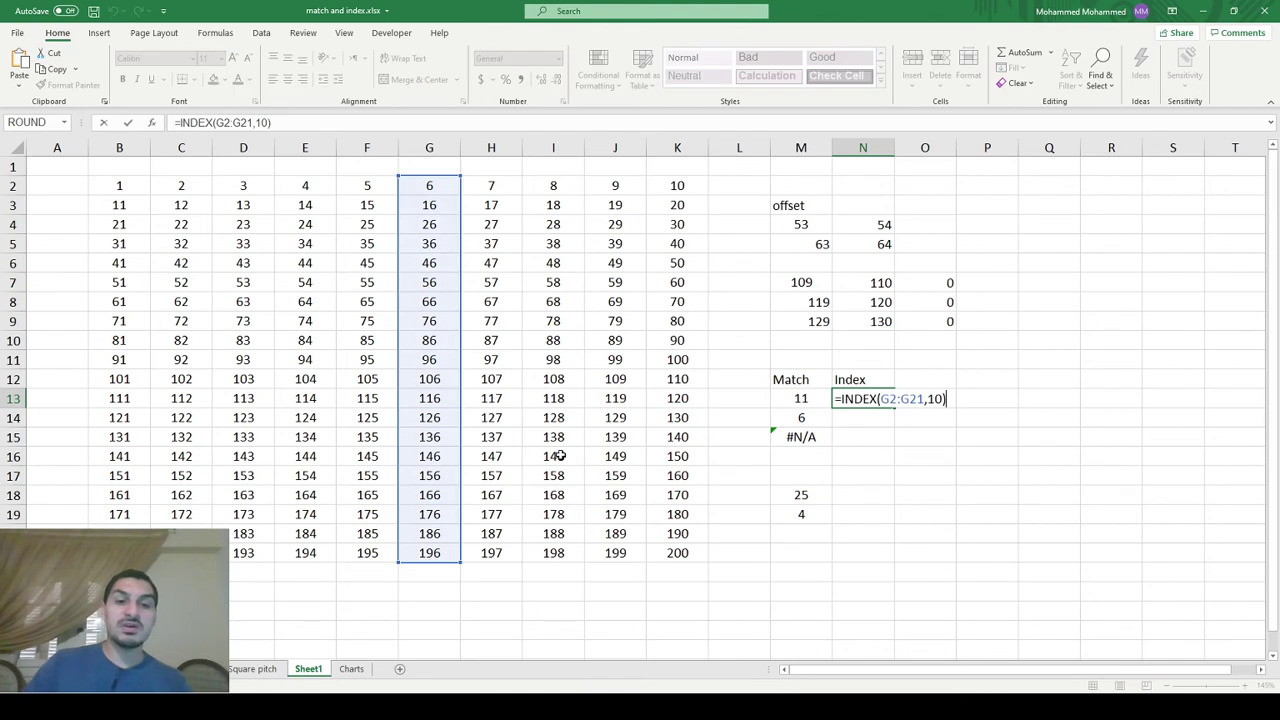
{"action": "key", "text": "Return"}
- Enter =INDEX(B14:K14,3) in N14 and review the row range it references
{"action": "type", "text": "="}
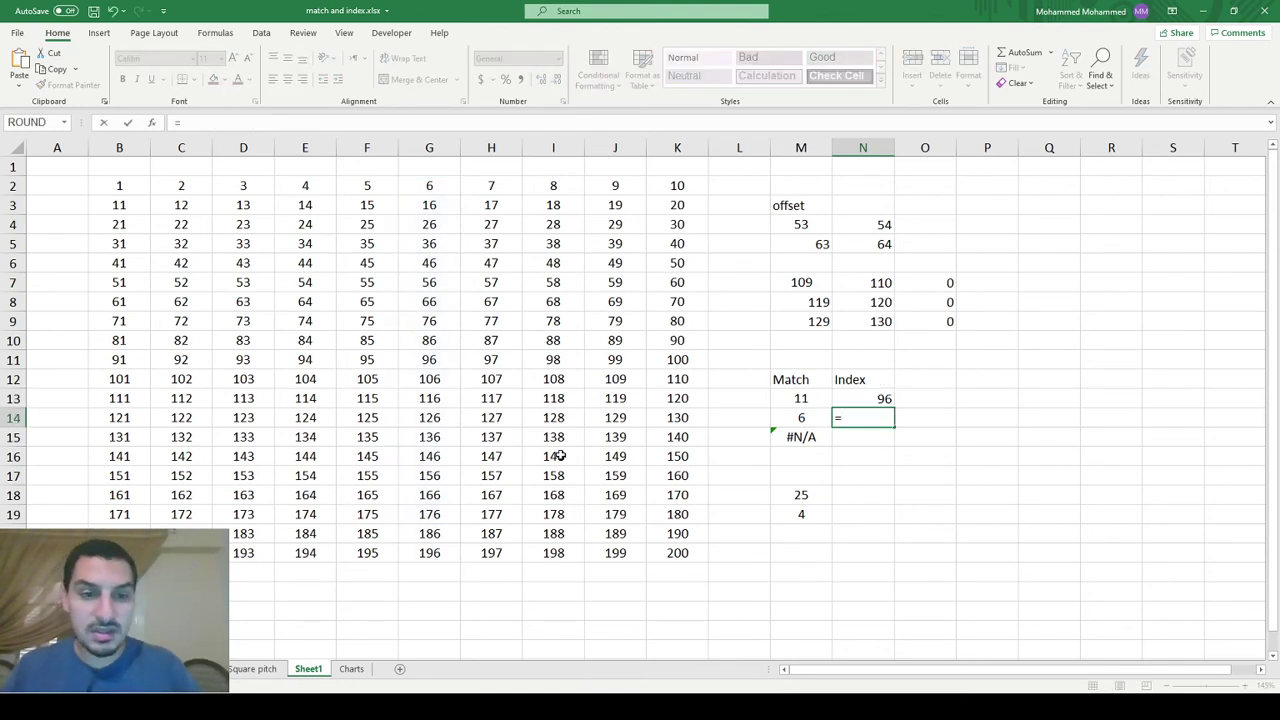
{"action": "type", "text": "ind"}
{"action": "key", "text": "Tab"}
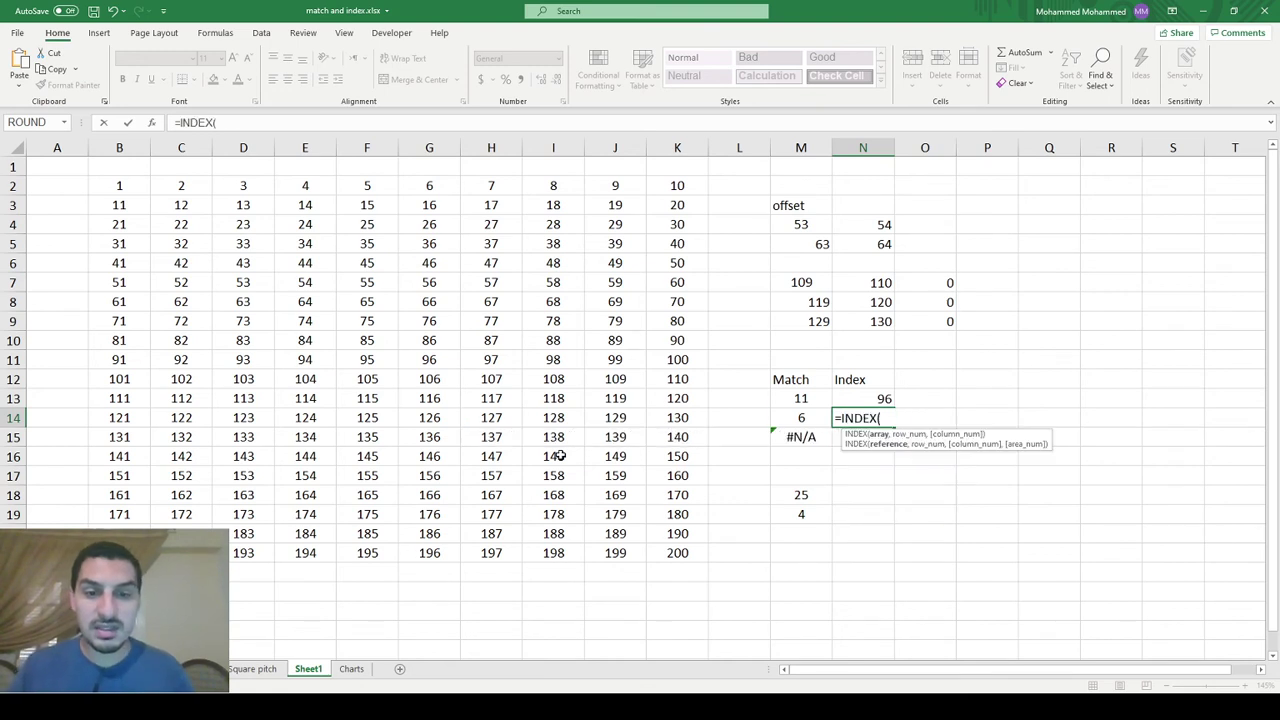
{"action": "key", "text": "Left"}
{"action": "key", "text": "Left"}
{"action": "key", "text": "Left"}
{"action": "key", "text": "shift+Left"}
{"action": "key", "text": "shift+Left"}
{"action": "key", "text": "shift+Left"}
{"action": "key", "text": "shift+Left"}
{"action": "key", "text": "shift+Left"}
{"action": "key", "text": "shift+Left"}
{"action": "key", "text": "shift+Left"}
{"action": "key", "text": "shift+Left"}
{"action": "key", "text": "shift+Left"}
{"action": "type", "text": ",3"}
{"action": "key", "text": "Return"}
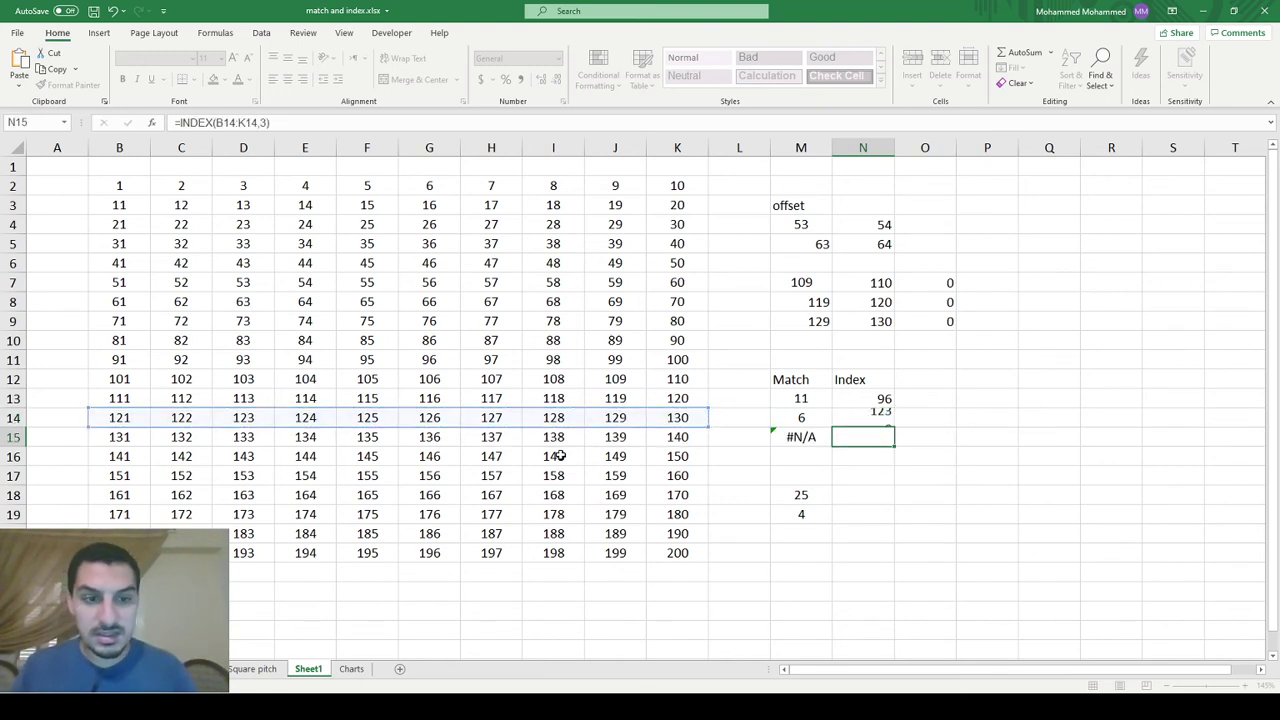
{"action": "key", "text": "Up"}
{"action": "key", "text": "F2"}
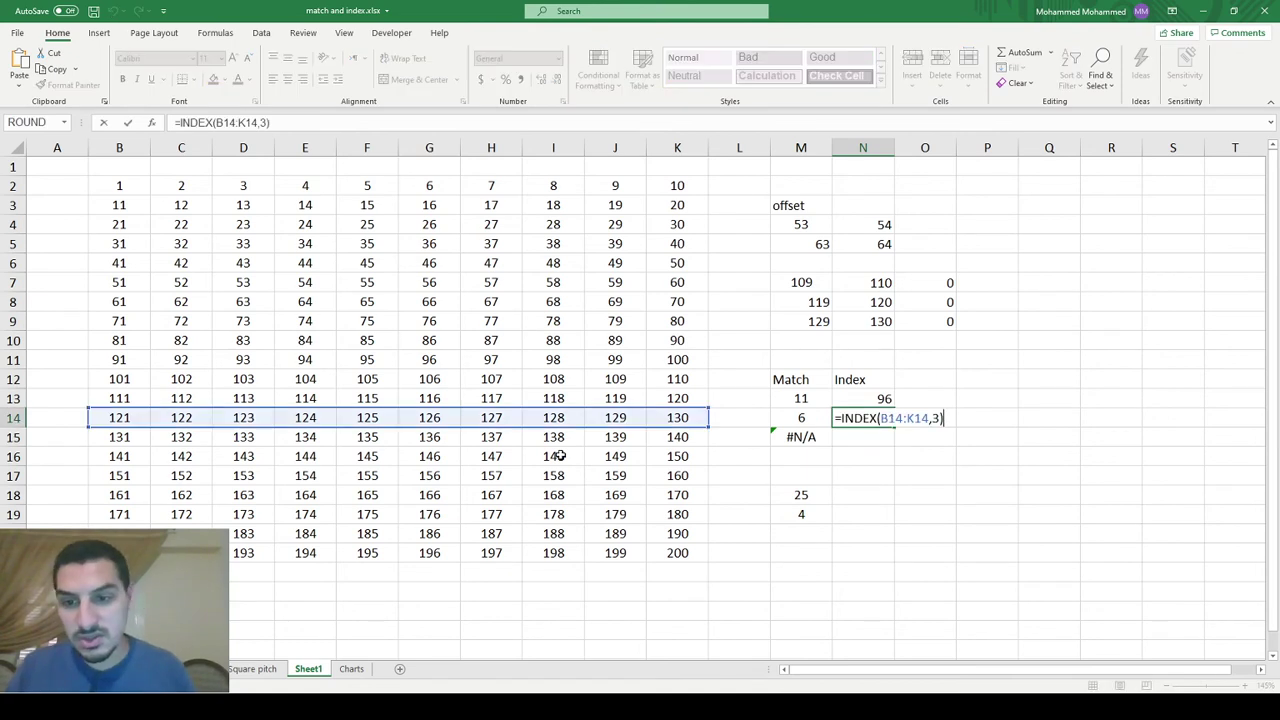
{"action": "key", "text": "Escape"}
{"action": "key", "text": "Down"}
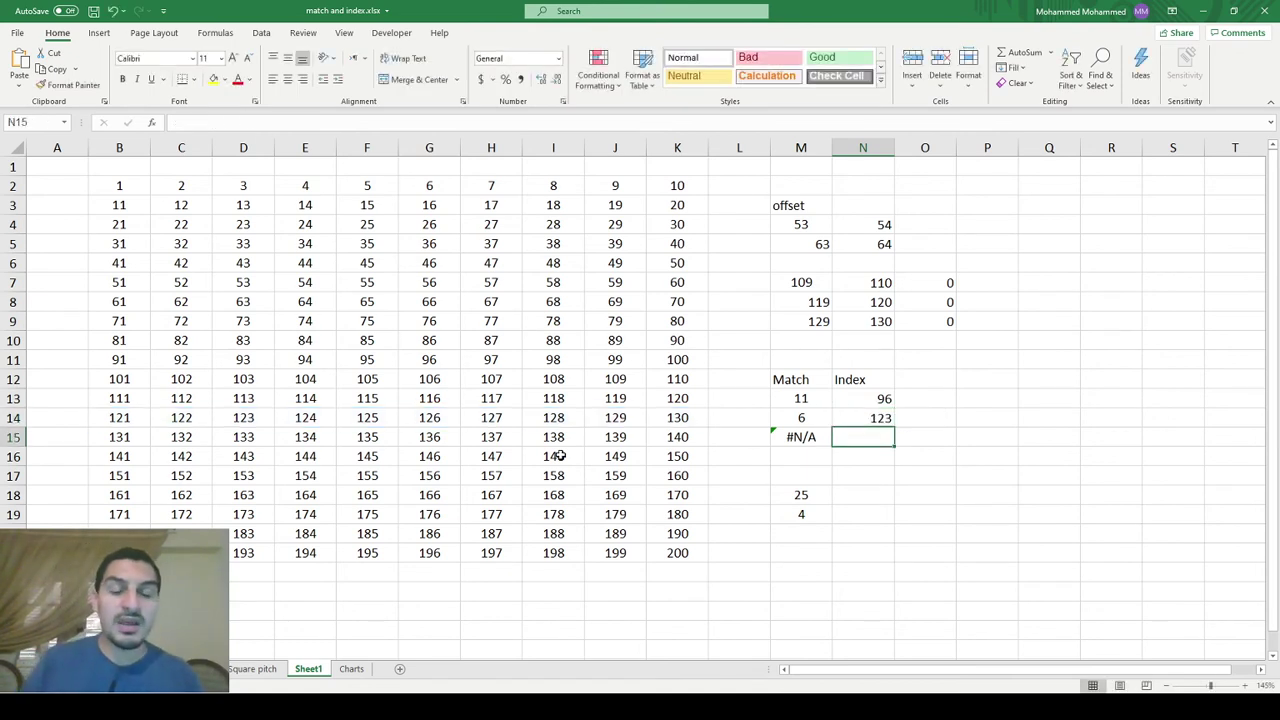
- Enter =INDEX(B2:K15,2,3) in N15 and review its row and column arguments
{"action": "type", "text": "="}
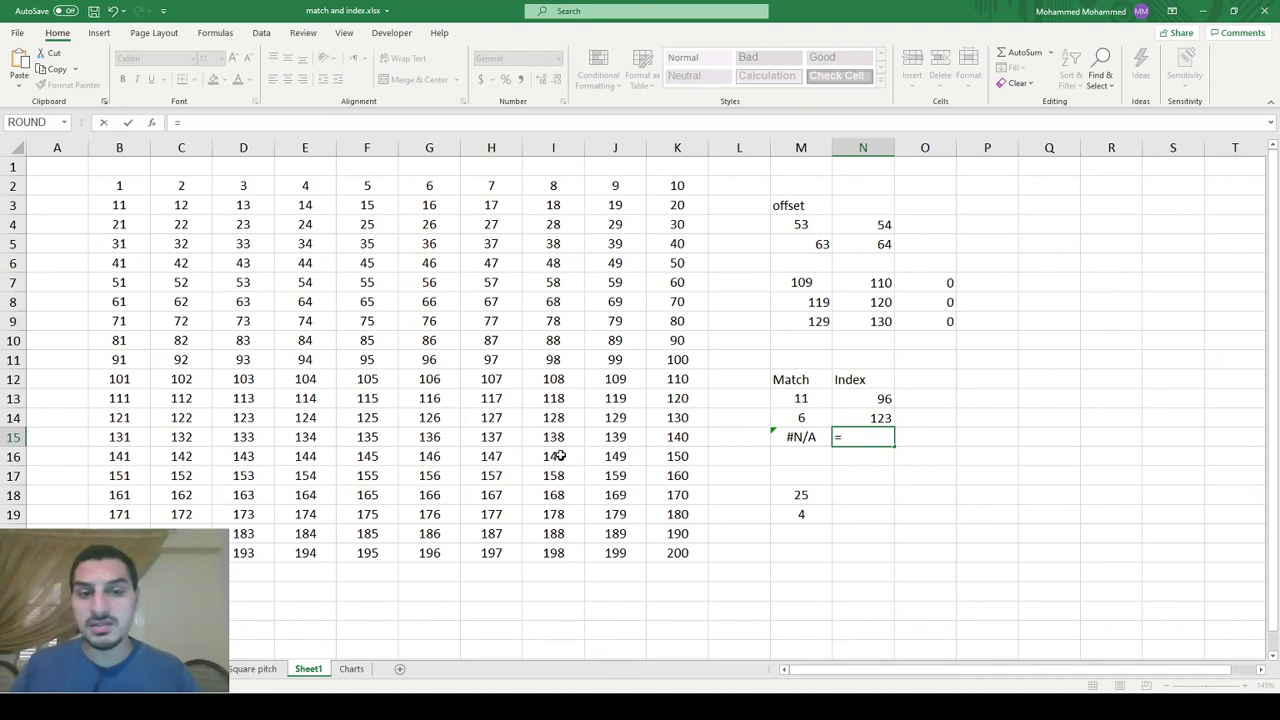
{"action": "type", "text": "index("}
{"action": "key", "text": "Left"}
{"action": "key", "text": "Left"}
{"action": "key", "text": "Left"}
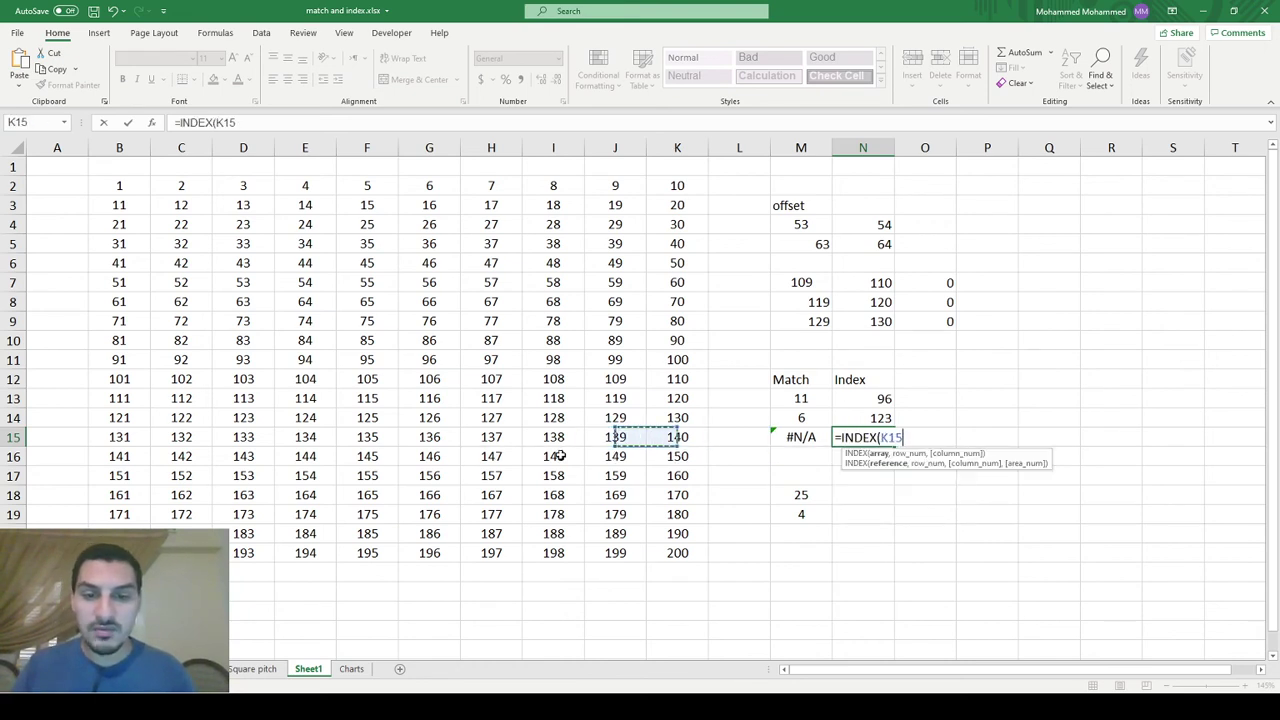
{"action": "key", "text": "ctrl+shift+Up"}
{"action": "key", "text": "ctrl+shift+Left"}
{"action": "type", "text": ","}
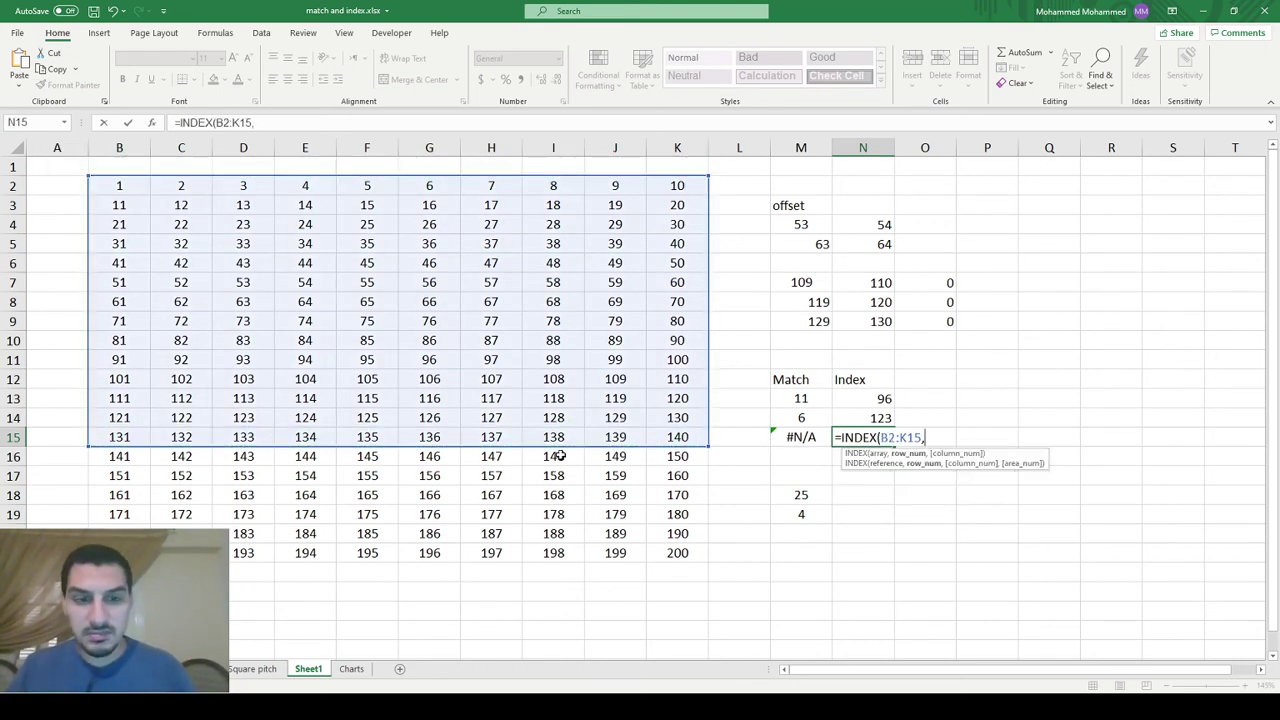
{"action": "type", "text": "2,3"}
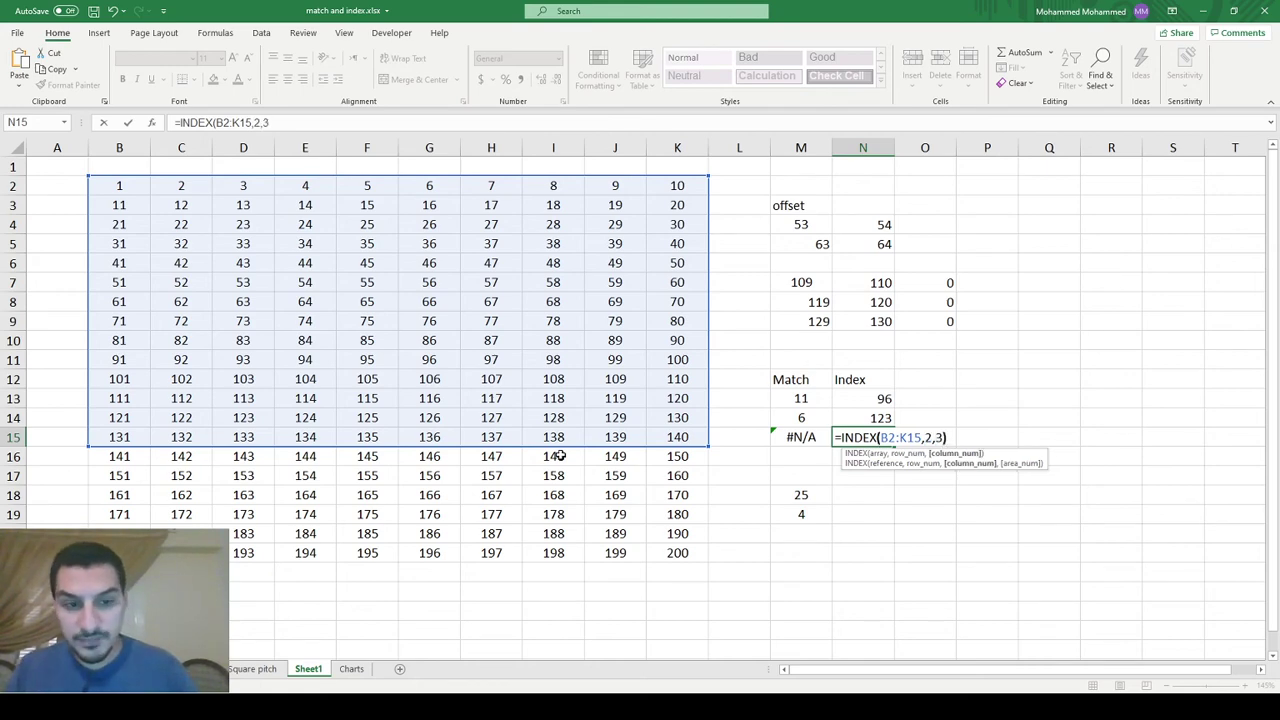
{"action": "type", "text": ")"}
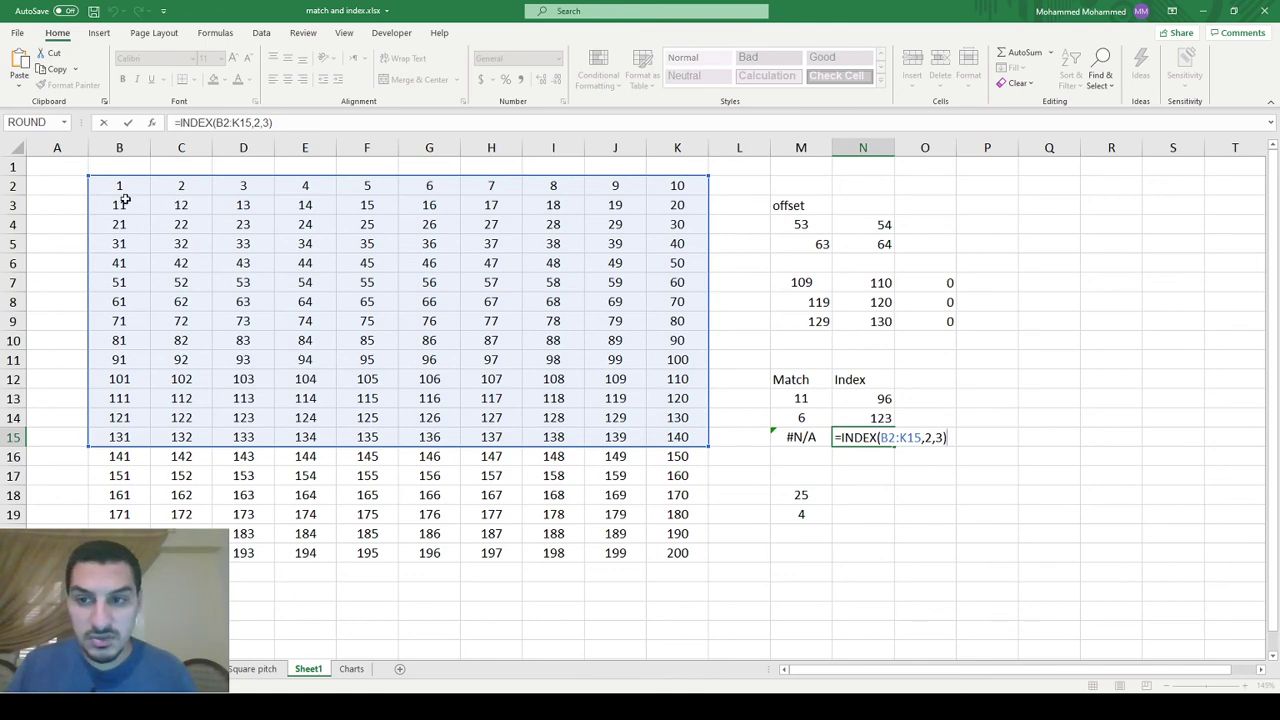
{"action": "key", "text": "ctrl+Return"}
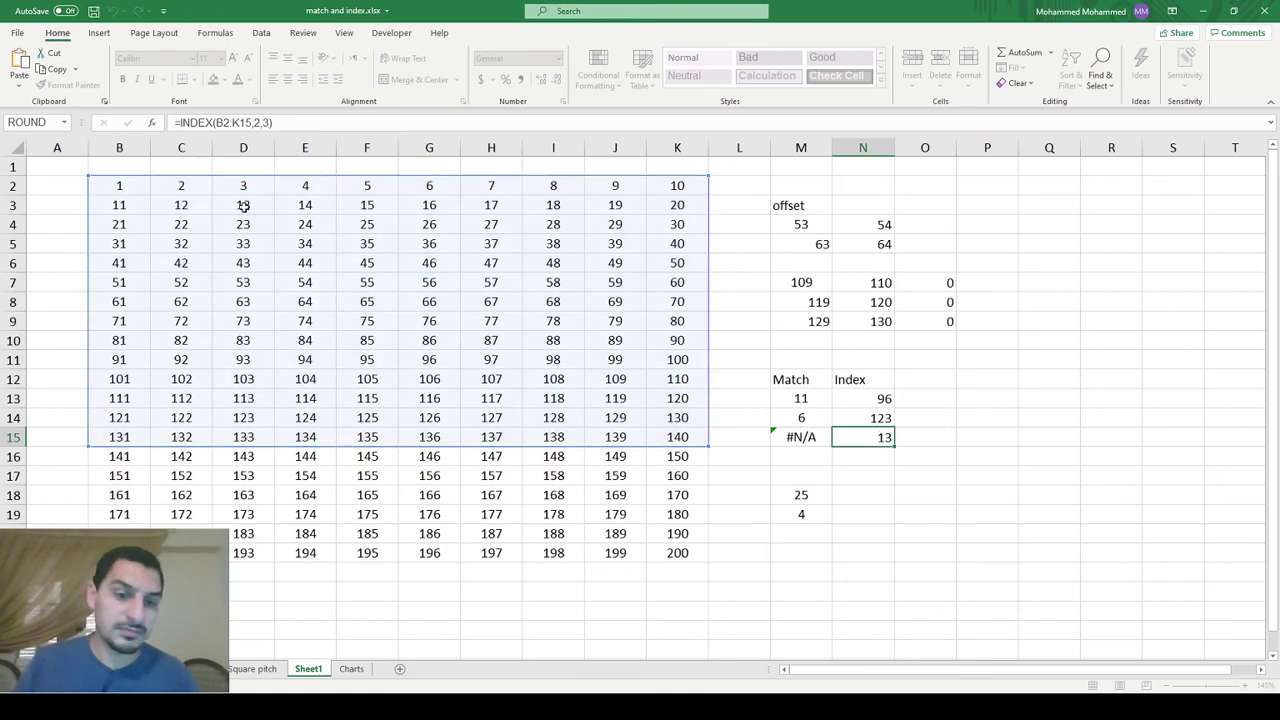
{"action": "key", "text": "F2"}
{"action": "key", "text": "Left"}
{"action": "key", "text": "Left"}
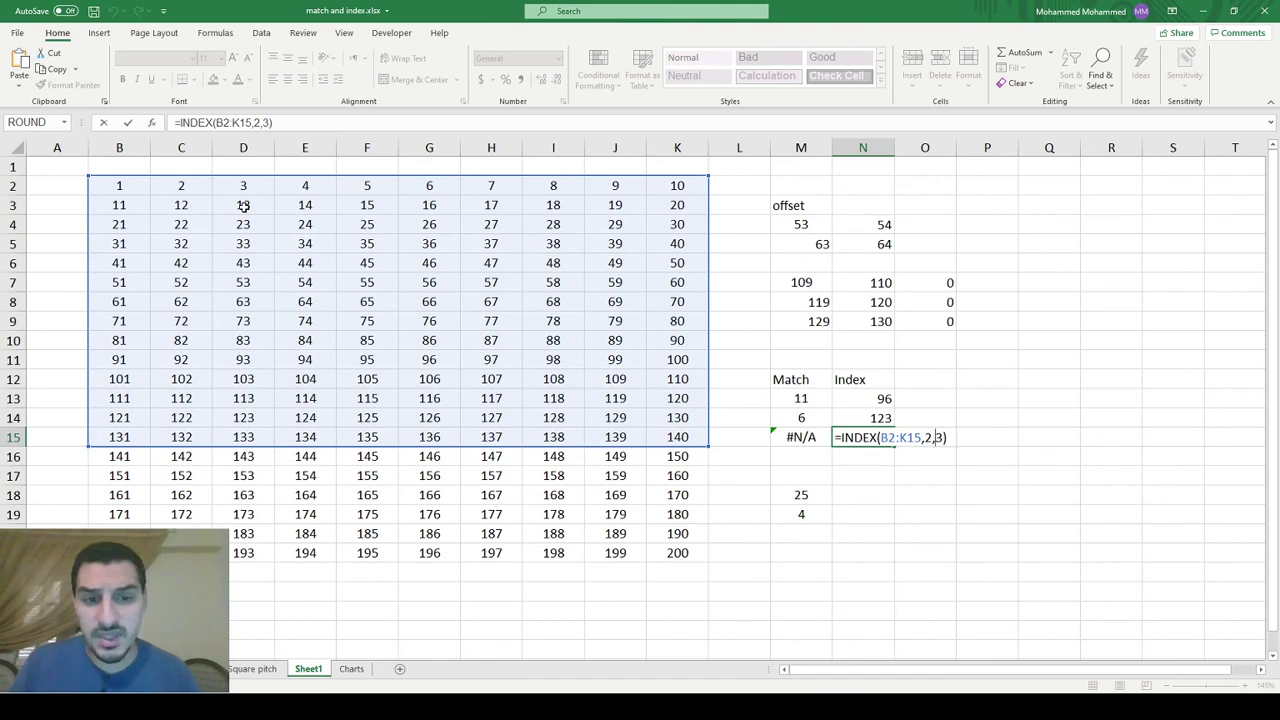
{"action": "key", "text": "Return"}
{"action": "key", "text": "Down"}
{"action": "key", "text": "Down"}
{"action": "key", "text": "Down"}
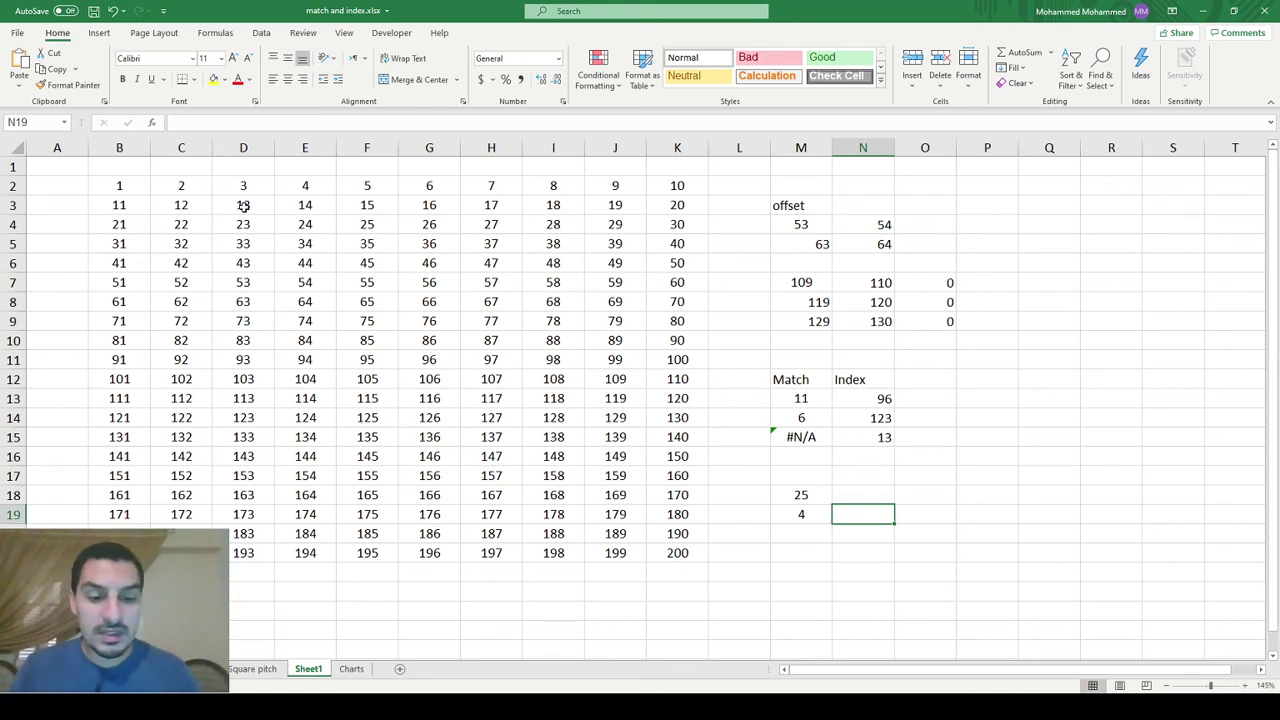
{"action": "key", "text": "F2"}
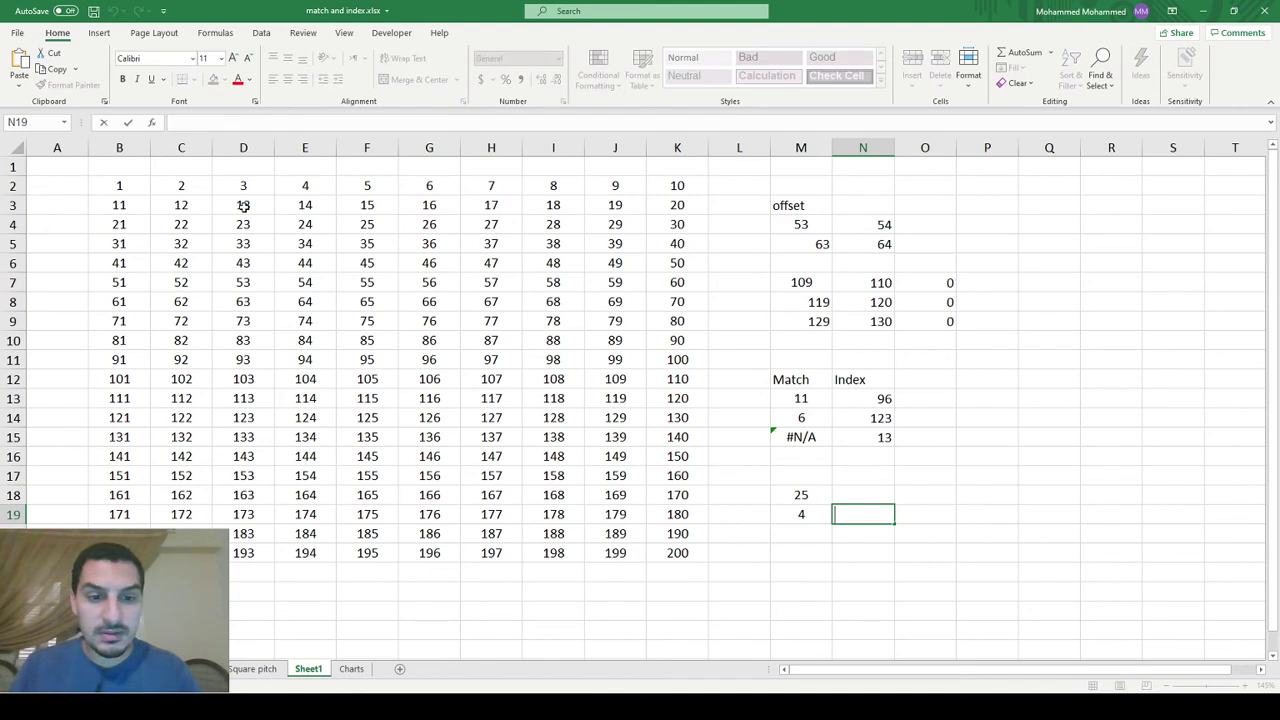
{"action": "type", "text": "="}
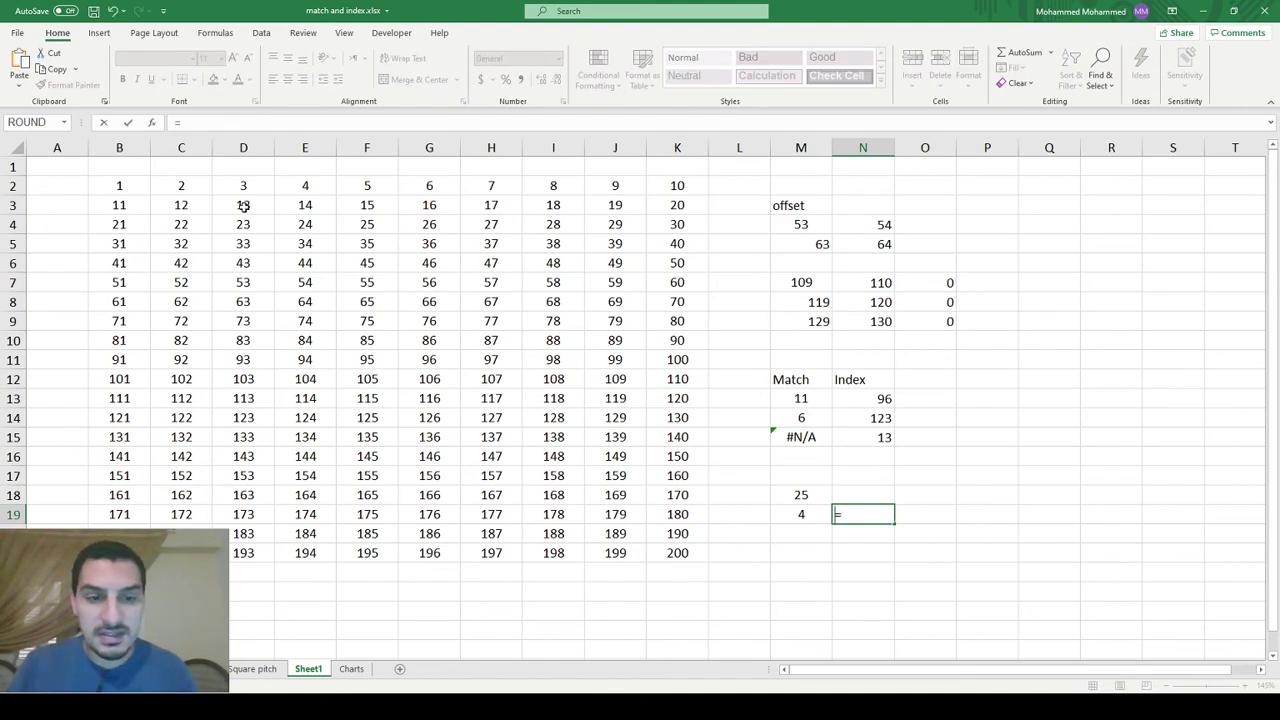
{"action": "key", "text": "Escape"}
{"action": "key", "text": "Up"}
{"action": "key", "text": "Up"}
{"action": "key", "text": "Down"}
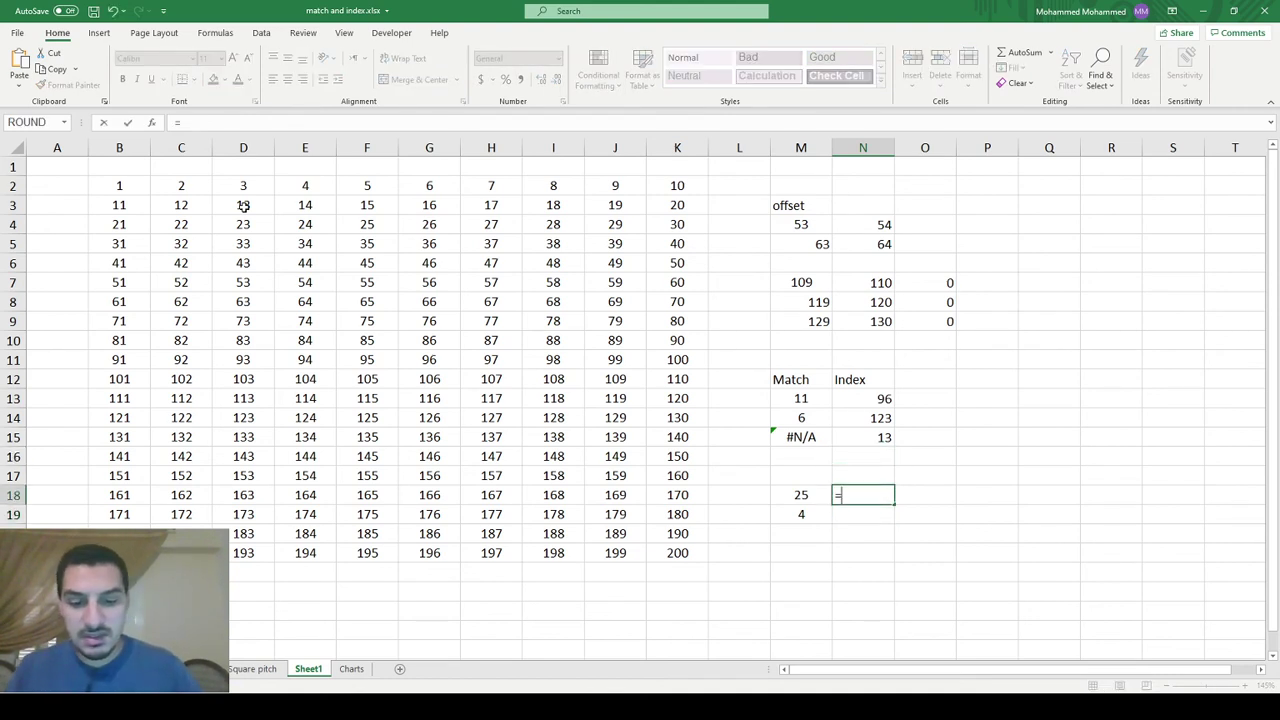
- Check the references used by the threshold MATCH formula in M19
{"action": "key", "text": "Left"}
{"action": "key", "text": "Down"}
{"action": "key", "text": "F2"}
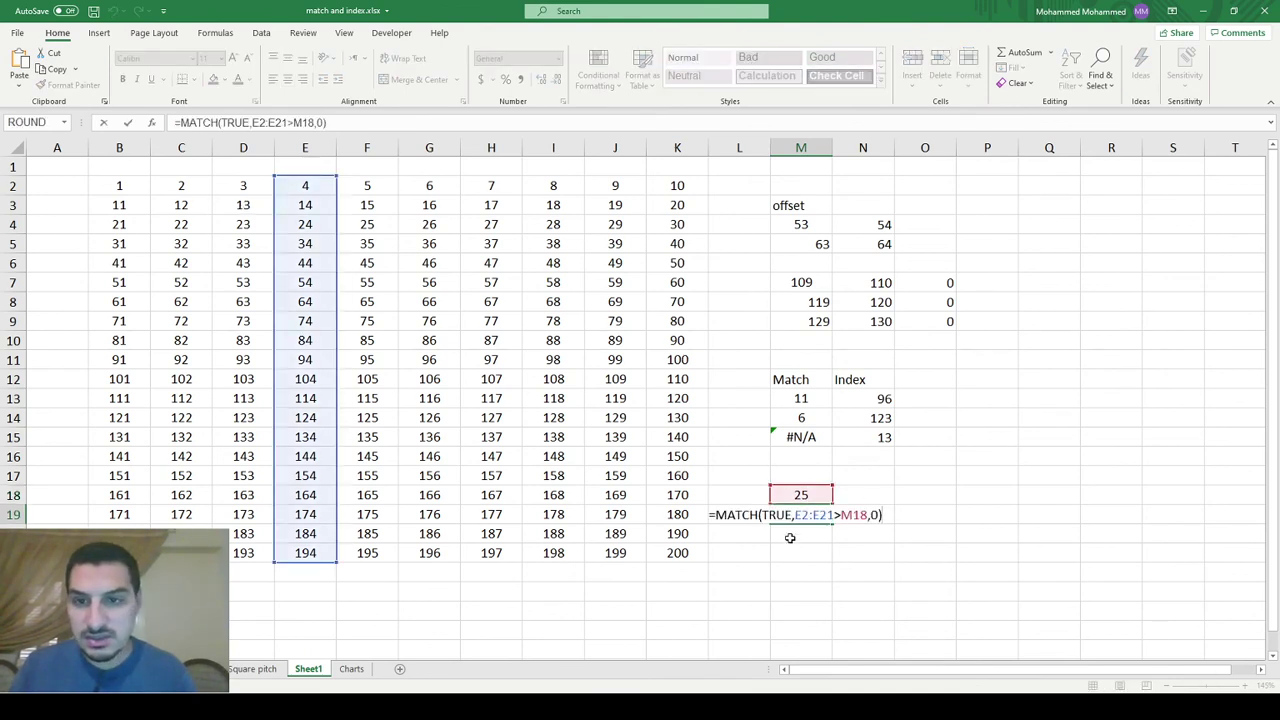
{"action": "key", "text": "ctrl+Return"}
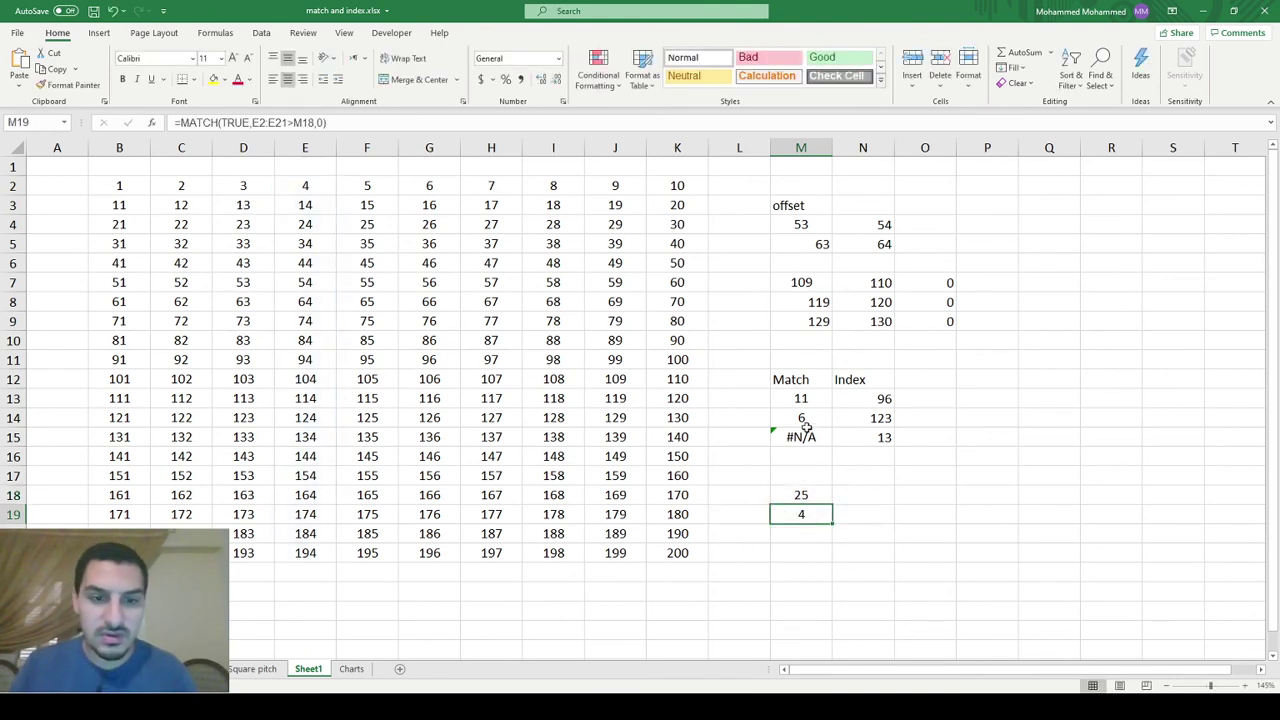
- Change the lookup value in the M15 MATCH formula to 136
{"action": "left_click", "coordinate": [805, 432]}
{"action": "double_click", "coordinate": [805, 437]}
{"action": "key", "text": "Left"}
{"action": "key", "text": "Left"}
{"action": "key", "text": "Left"}
{"action": "key", "text": "Left"}
{"action": "key", "text": "Left"}
{"action": "key", "text": "Left"}
{"action": "key", "text": "Left"}
{"action": "key", "text": "Left"}
{"action": "key", "text": "Left"}
{"action": "key", "text": "BackSpace"}
{"action": "key", "text": "BackSpace"}
{"action": "type", "text": "36"}
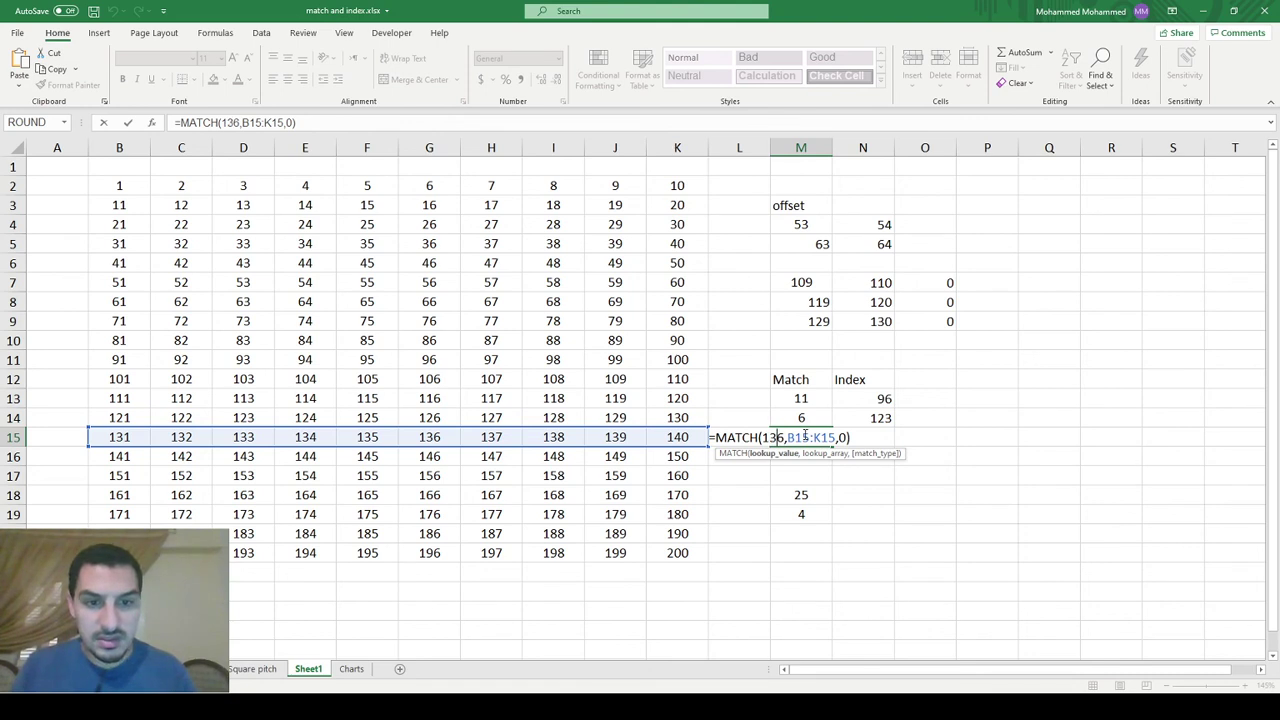
{"action": "key", "text": "Return"}
- Enter =INDEX(B14:K14,M15) in M16, using the MATCH result as the position argument
{"action": "key", "text": "Right"}
{"action": "key", "text": "Up"}
{"action": "key", "text": "Left"}
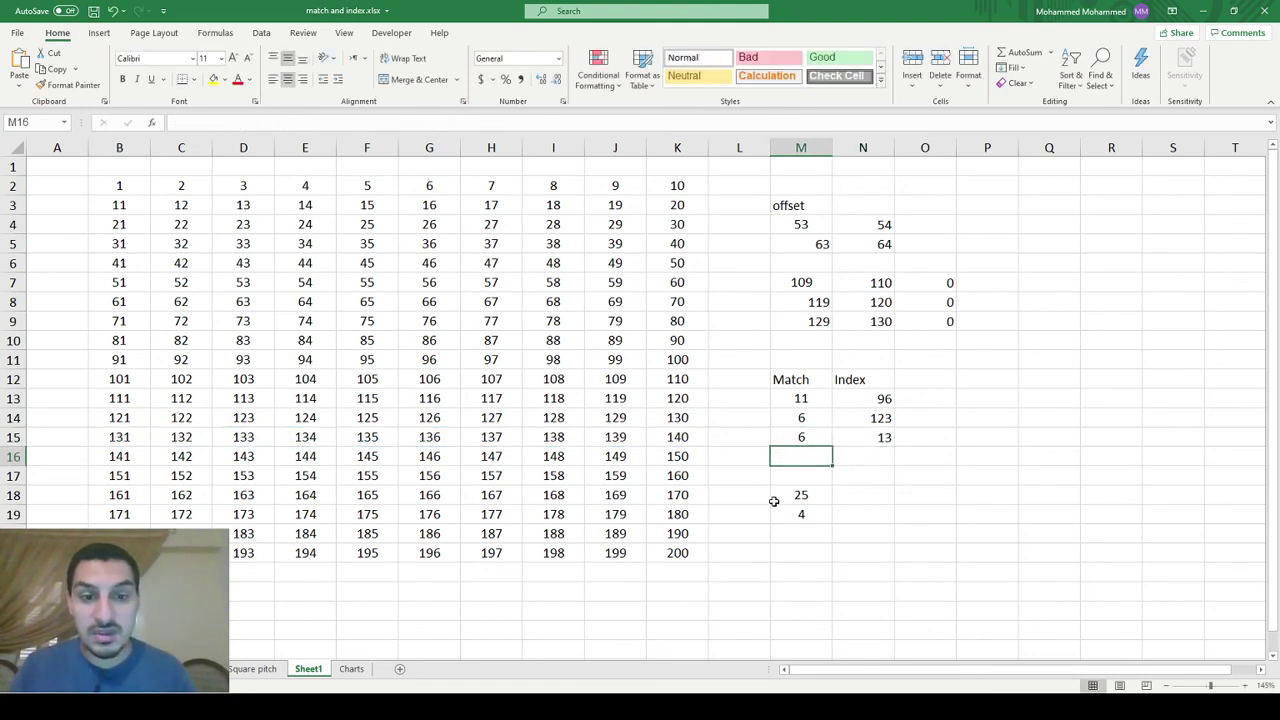
{"action": "key", "text": "F2"}
{"action": "key", "text": "Return"}
{"action": "type", "text": "=inde"}
{"action": "key", "text": "Tab"}
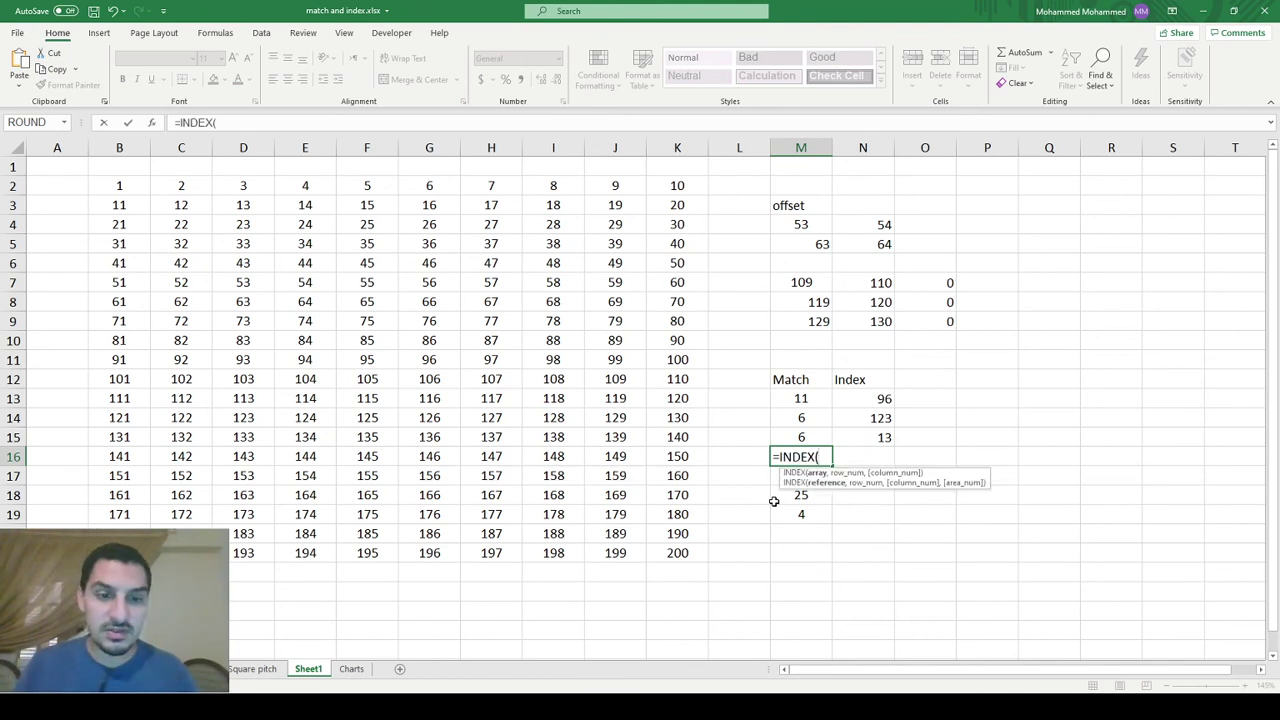
{"action": "key", "text": "Left"}
{"action": "key", "text": "Up"}
{"action": "key", "text": "Up"}
{"action": "key", "text": "Left"}
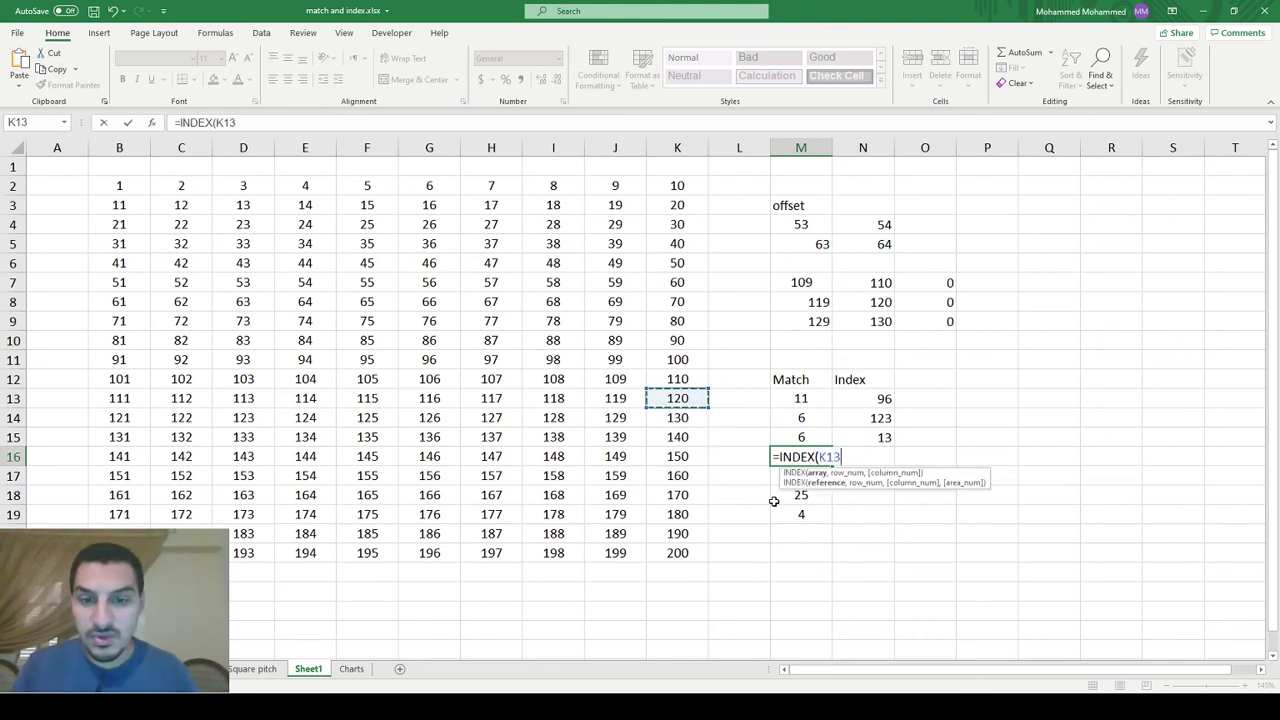
{"action": "key", "text": "shift+Left"}
{"action": "key", "text": "shift+Left"}
{"action": "key", "text": "ctrl+shift+Left"}
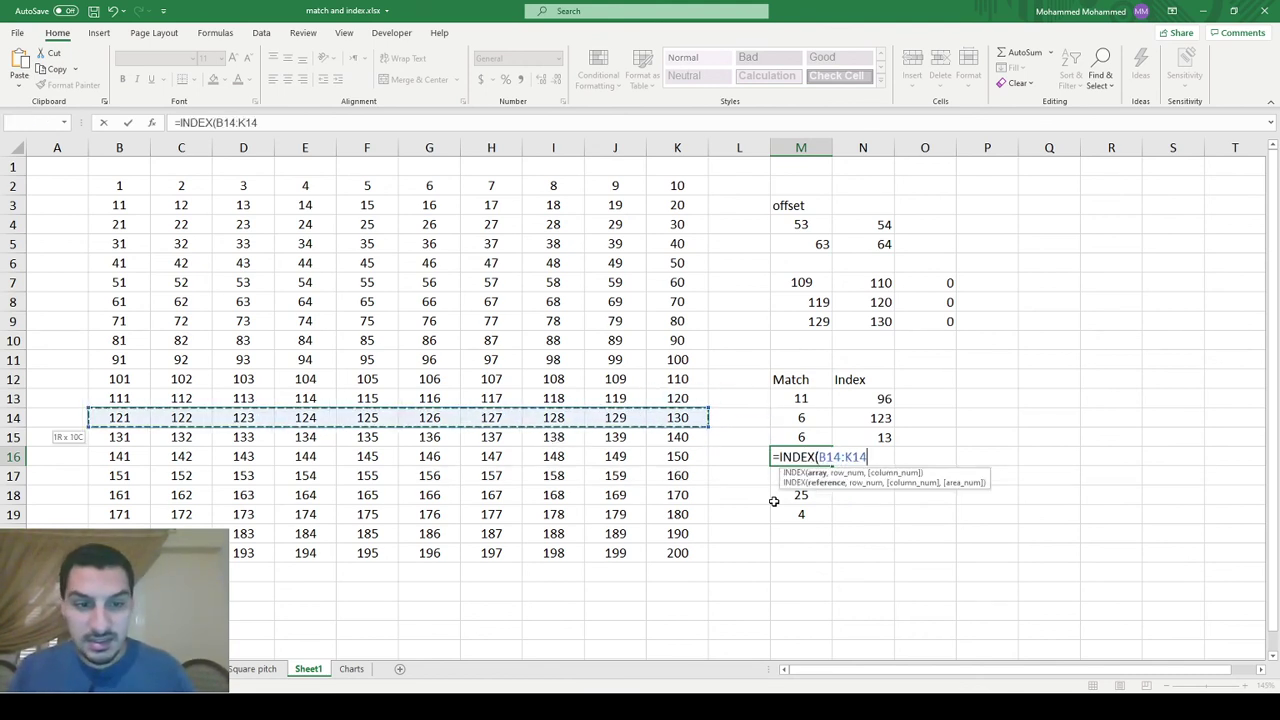
{"action": "type", "text": ","}
{"action": "key", "text": "Up"}
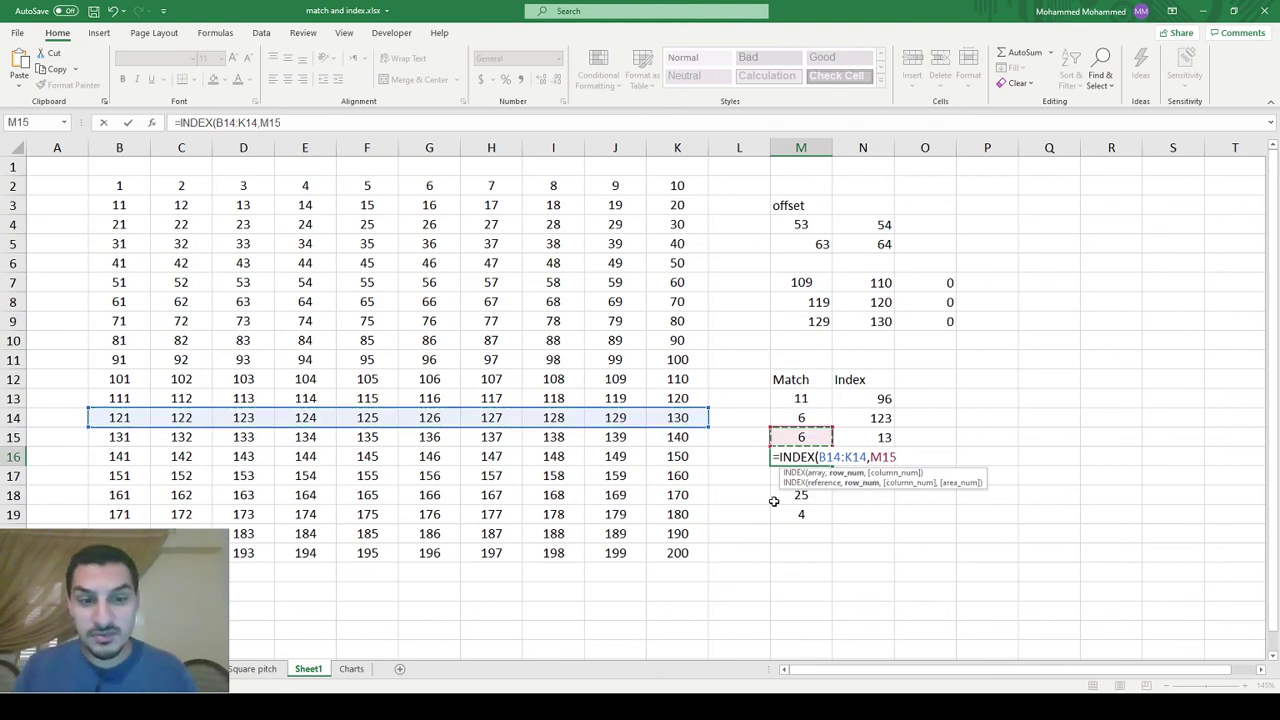
{"action": "type", "text": ")"}
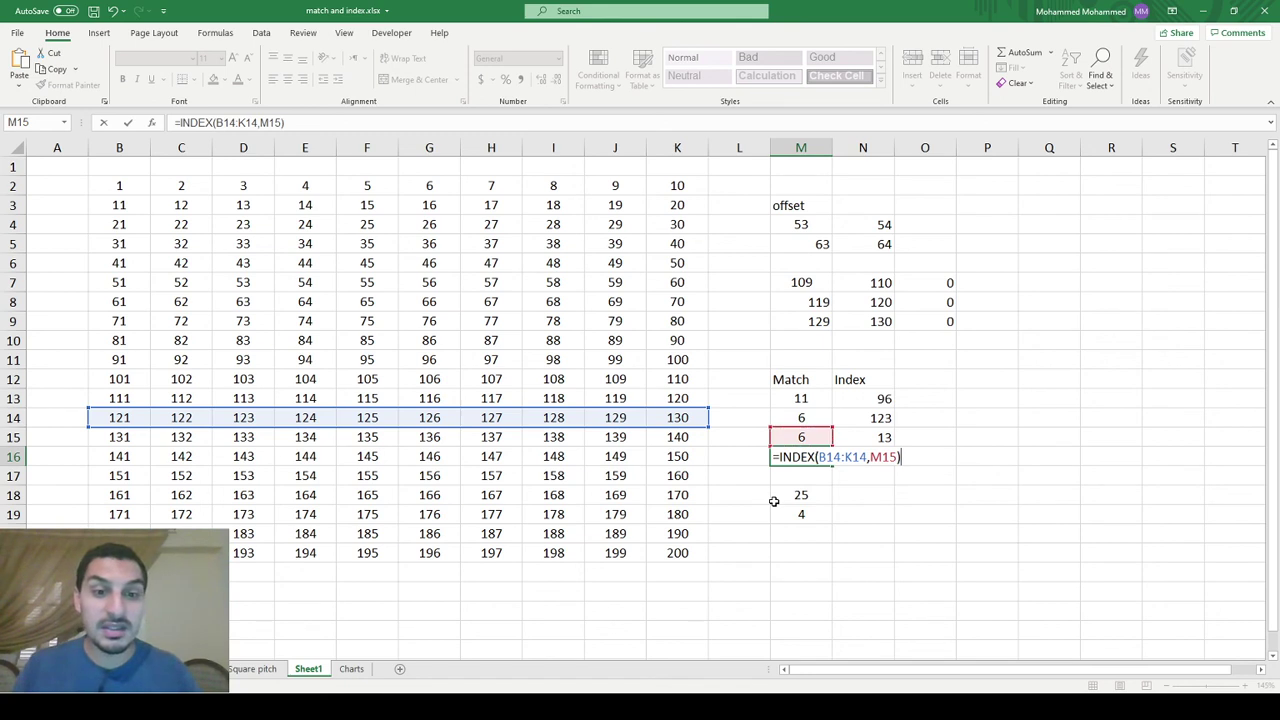
{"action": "key", "text": "Return"}
- Examine the references of the MATCH formulas in M14 and M15 and the INDEX formula in M16
{"action": "key", "text": "Up"}
{"action": "key", "text": "Up"}
{"action": "key", "text": "Up"}
{"action": "key", "text": "F2"}
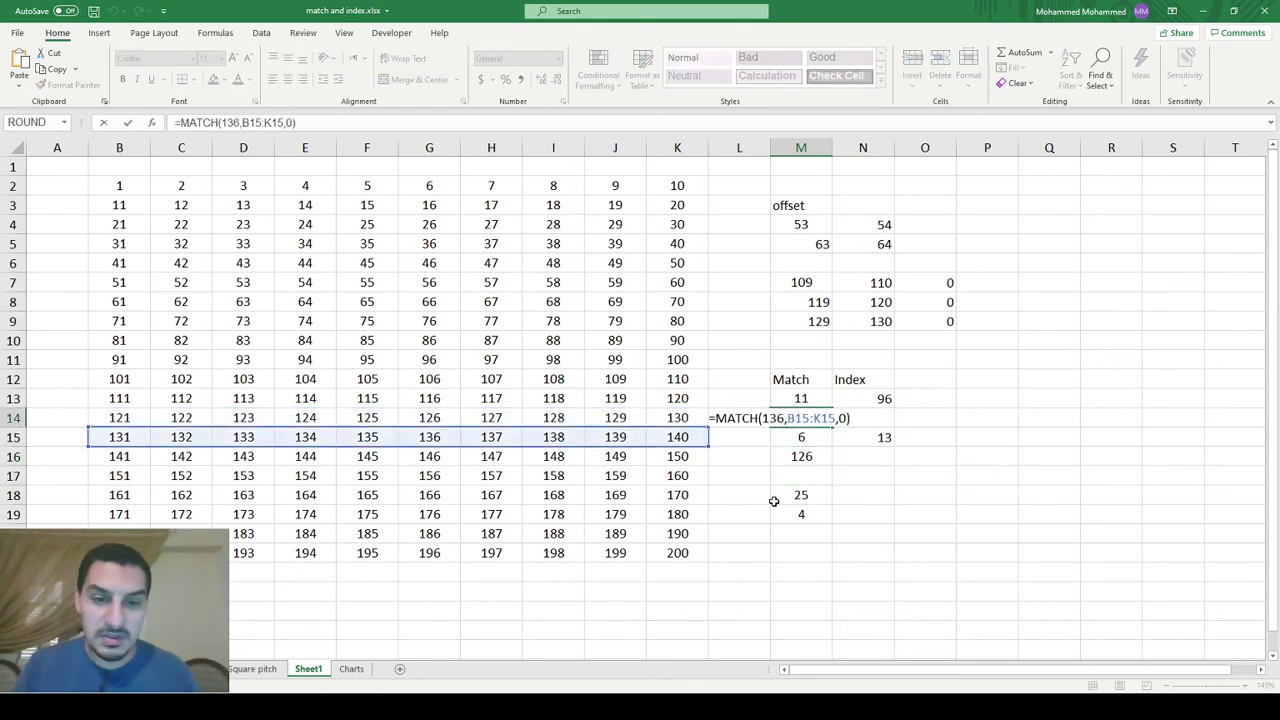
{"action": "key", "text": "Return"}
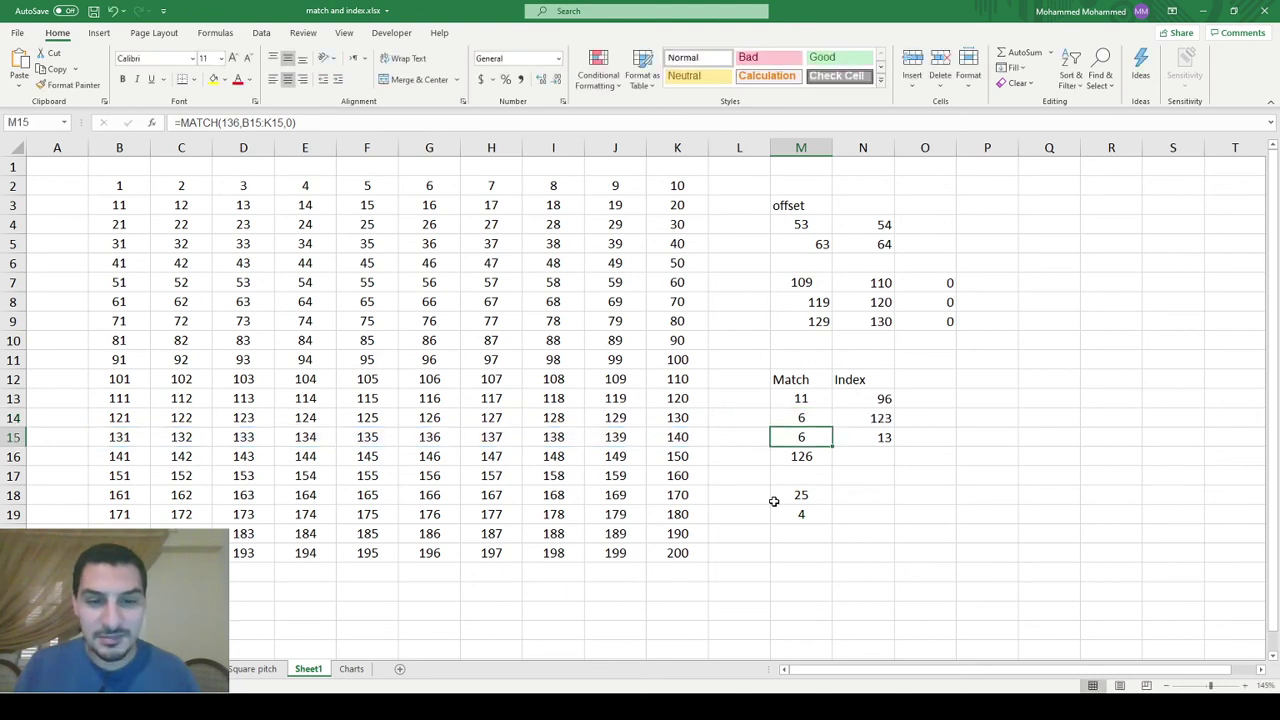
{"action": "key", "text": "F2"}
{"action": "key", "text": "Return"}
{"action": "key", "text": "F2"}
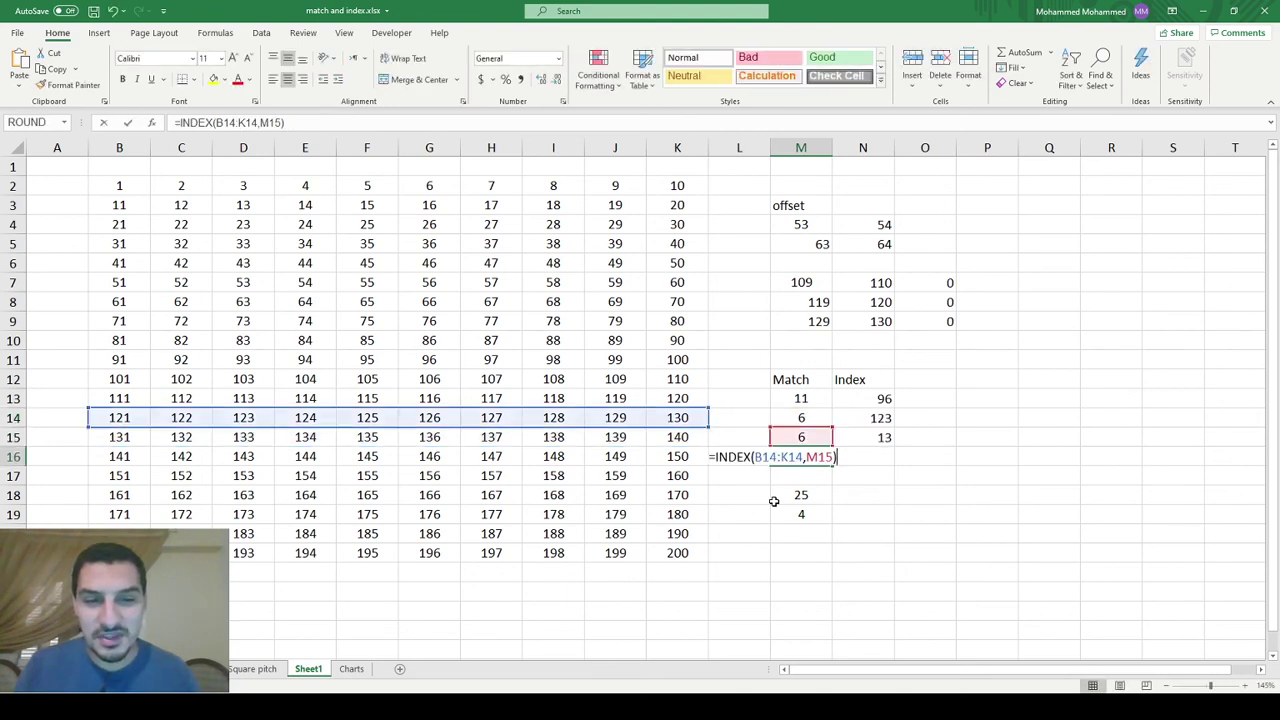
{"action": "key", "text": "ctrl+Return"}
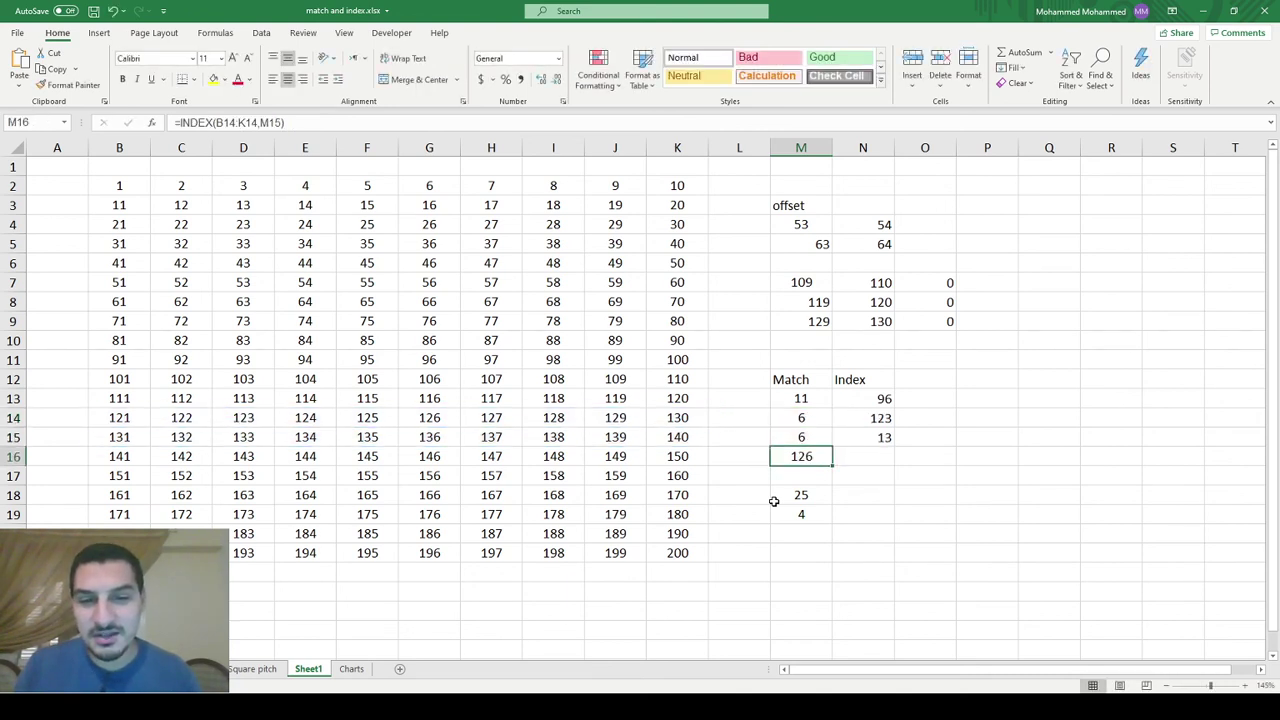
{"action": "key", "text": "Up"}
{"action": "key", "text": "F2"}
{"action": "key", "text": "Escape"}
{"action": "key", "text": "F2"}
{"action": "key", "text": "Escape"}
{"action": "key", "text": "Down"}
{"action": "key", "text": "F2"}
{"action": "key", "text": "Escape"}
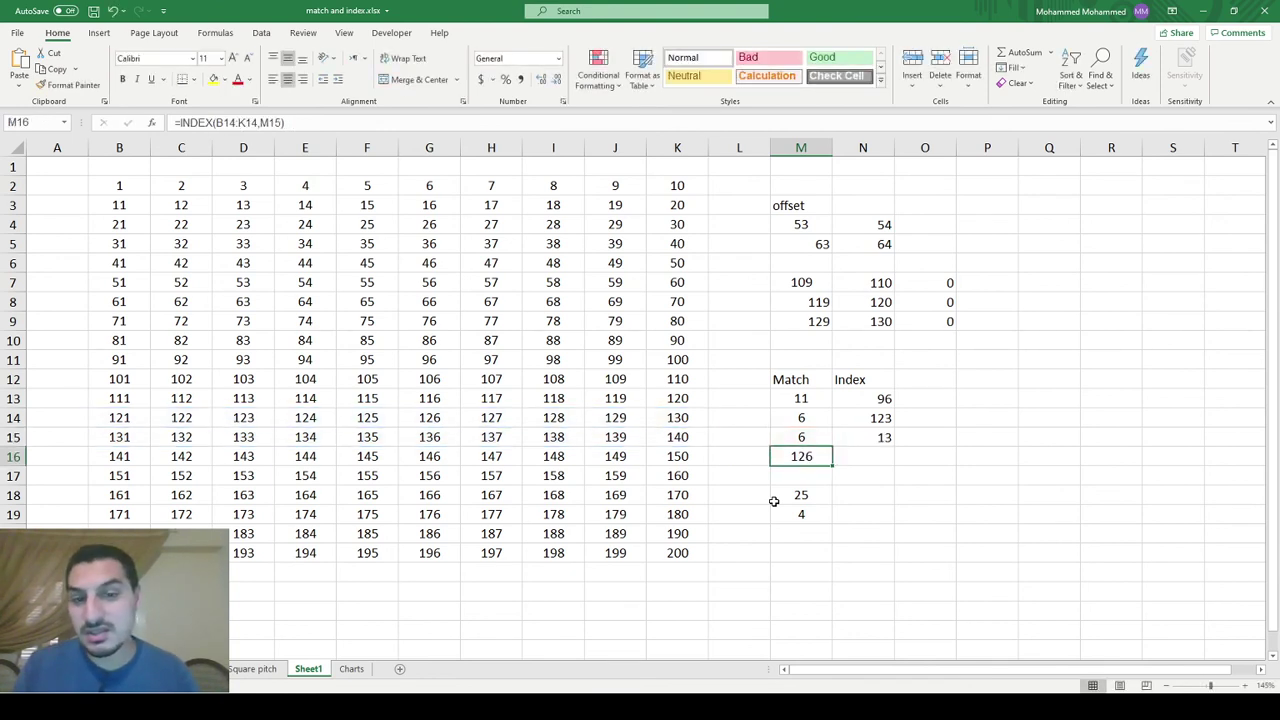
{"action": "key", "text": "Up"}
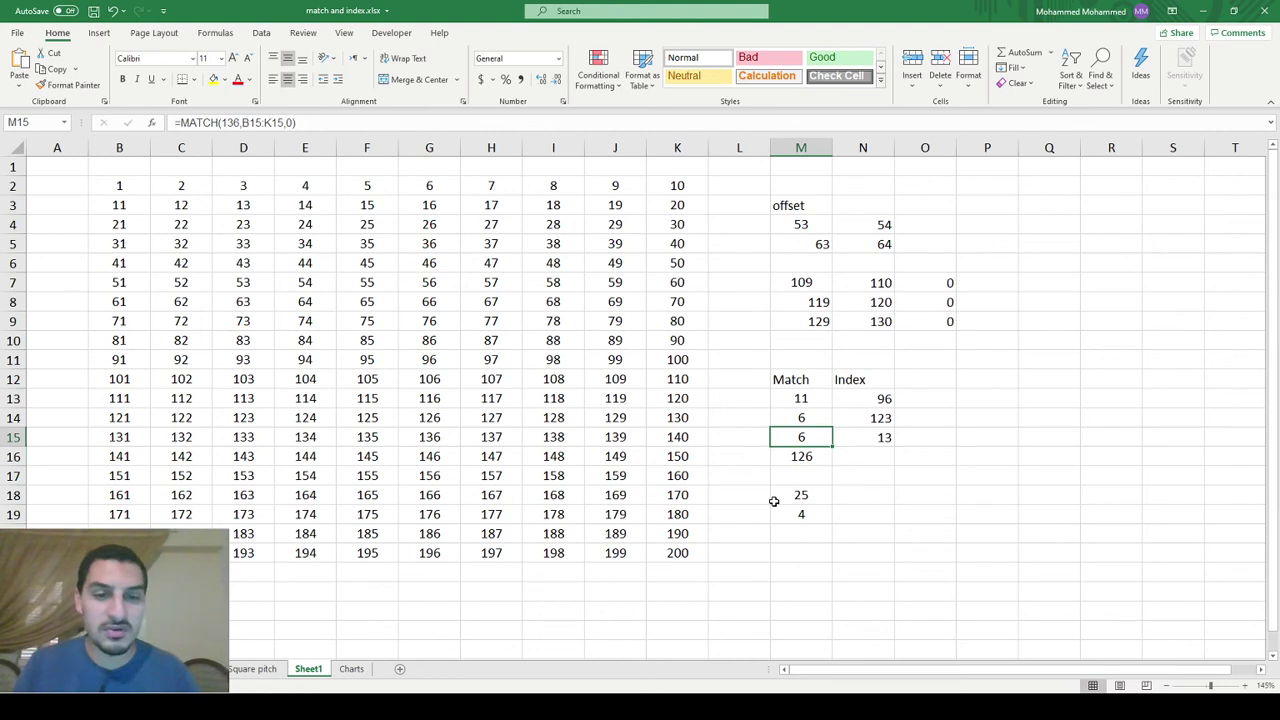
- Shift the INDEX formula's lookup range in M16 to B15:K15, keeping M15 as the position argument
{"action": "key", "text": "F2"}
{"action": "key", "text": "Escape"}
{"action": "key", "text": "Down"}
{"action": "key", "text": "F2"}
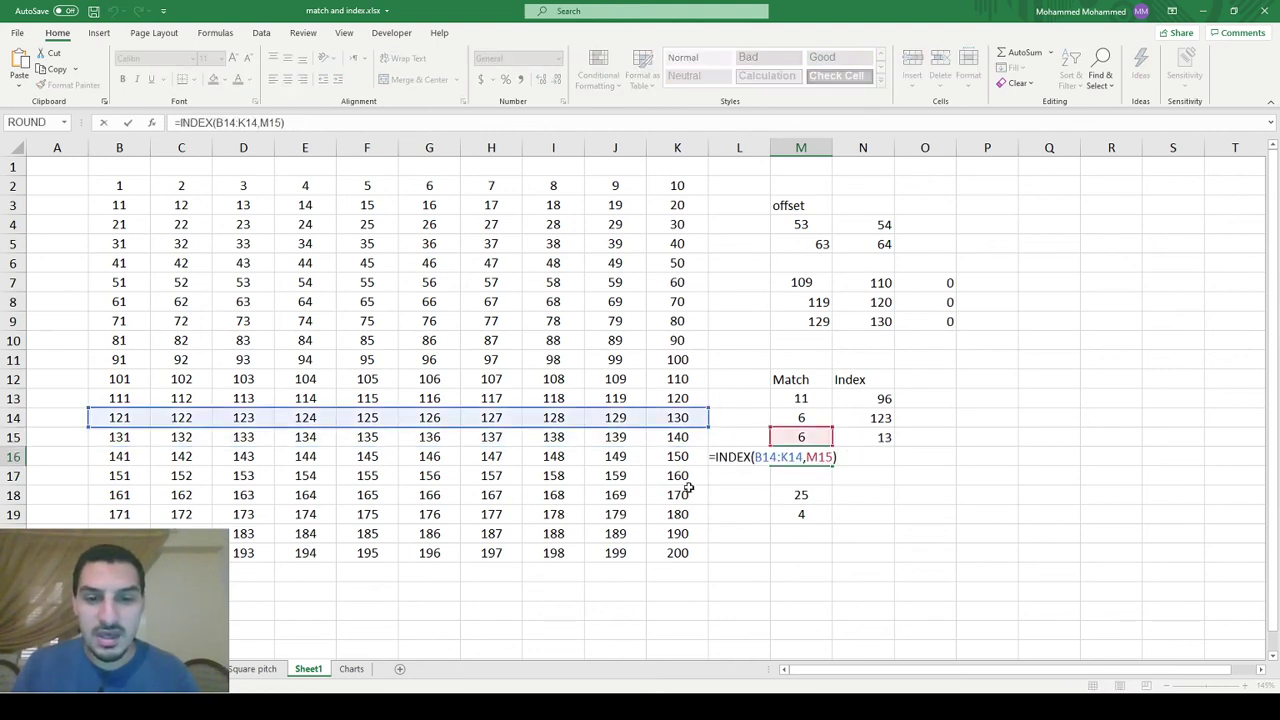
{"action": "left_click_drag", "start_coordinate": [637, 427], "coordinate": [637, 437]}
{"action": "key", "text": "Return"}
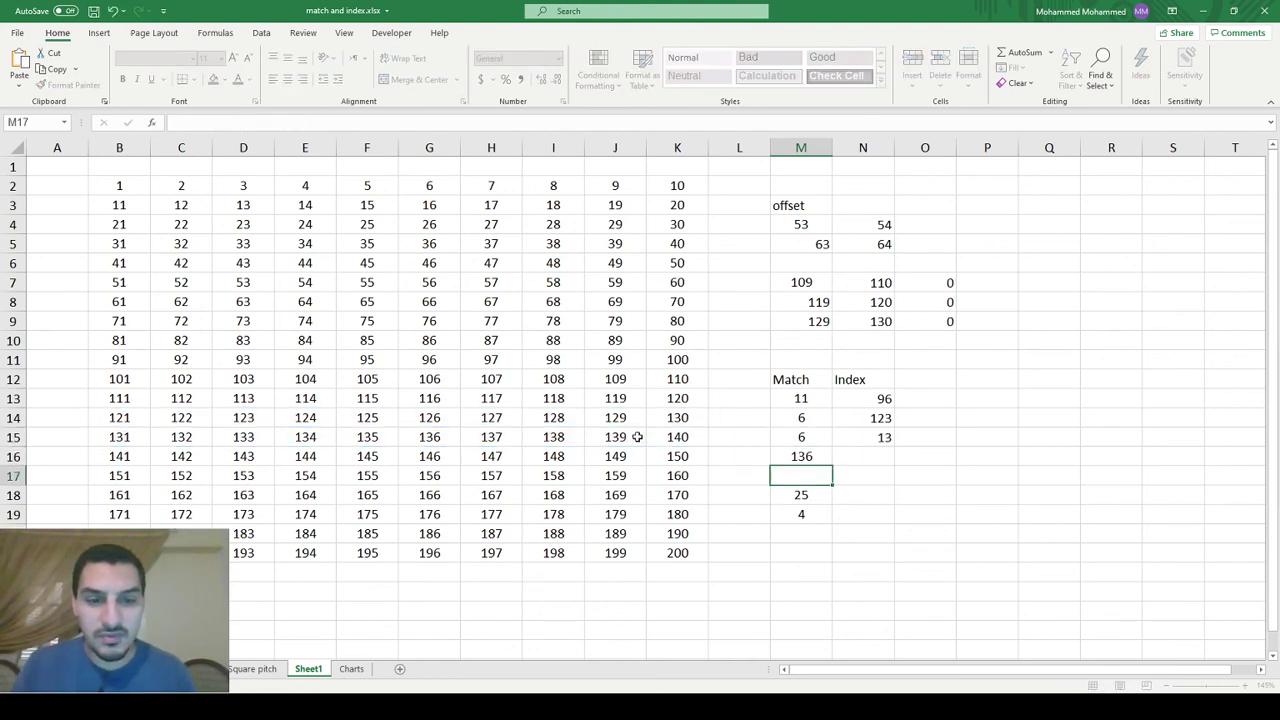
- Review the references of the MATCH formula in M15 and the INDEX formula in M16
{"action": "key", "text": "Up"}
{"action": "key", "text": "Up"}
{"action": "key", "text": "F2"}
{"action": "key", "text": "Escape"}
{"action": "key", "text": "Down"}
{"action": "key", "text": "F2"}
{"action": "key", "text": "Escape"}
{"action": "key", "text": "Up"}
{"action": "key", "text": "F2"}
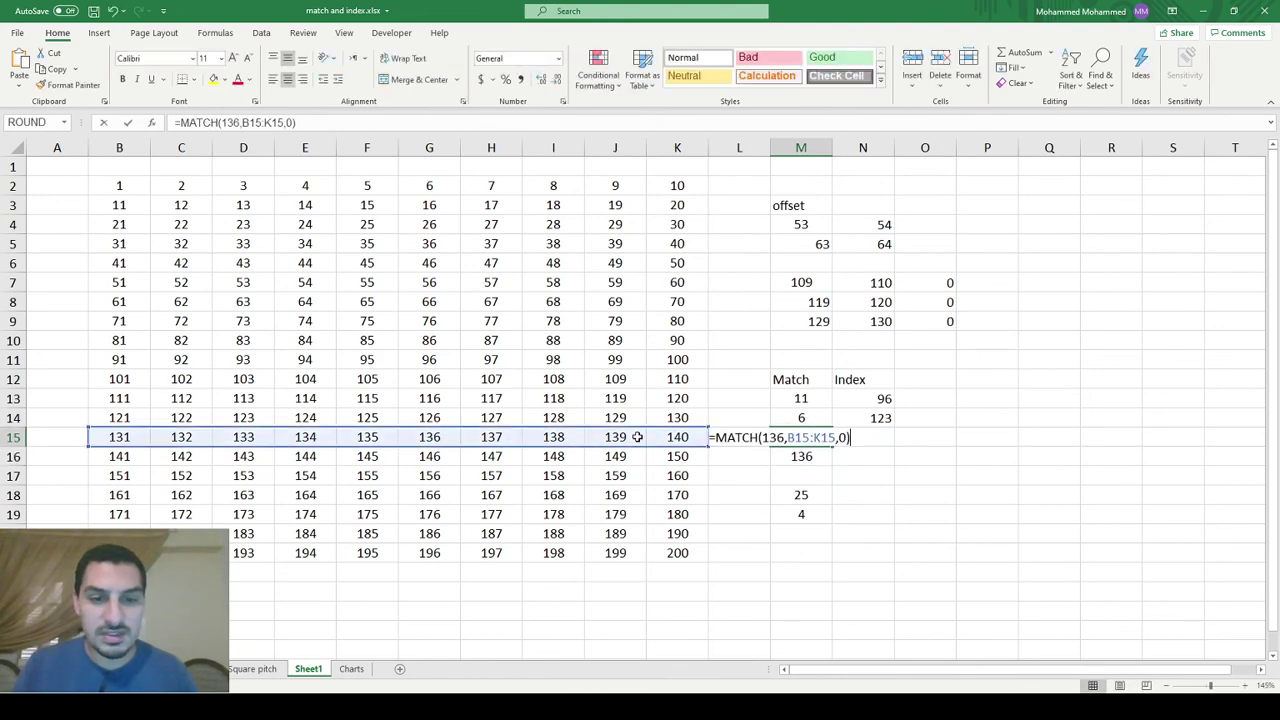
{"action": "key", "text": "Escape"}
{"action": "key", "text": "Up"}
{"action": "key", "text": "Down"}
{"action": "key", "text": "F2"}
{"action": "key", "text": "Escape"}
- Replace the MATCH formula in M14 with the constant 136 as an input value
{"action": "key", "text": "Up"}
{"action": "type", "text": "136"}
{"action": "key", "text": "Return"}
{"action": "key", "text": "Up"}
{"action": "key", "text": "F2"}
{"action": "key", "text": "Escape"}
- Replace the hard-coded lookup value in the M15 MATCH formula with a reference to M14, giving =MATCH(M14,B15:K15,0)
{"action": "key", "text": "Down"}
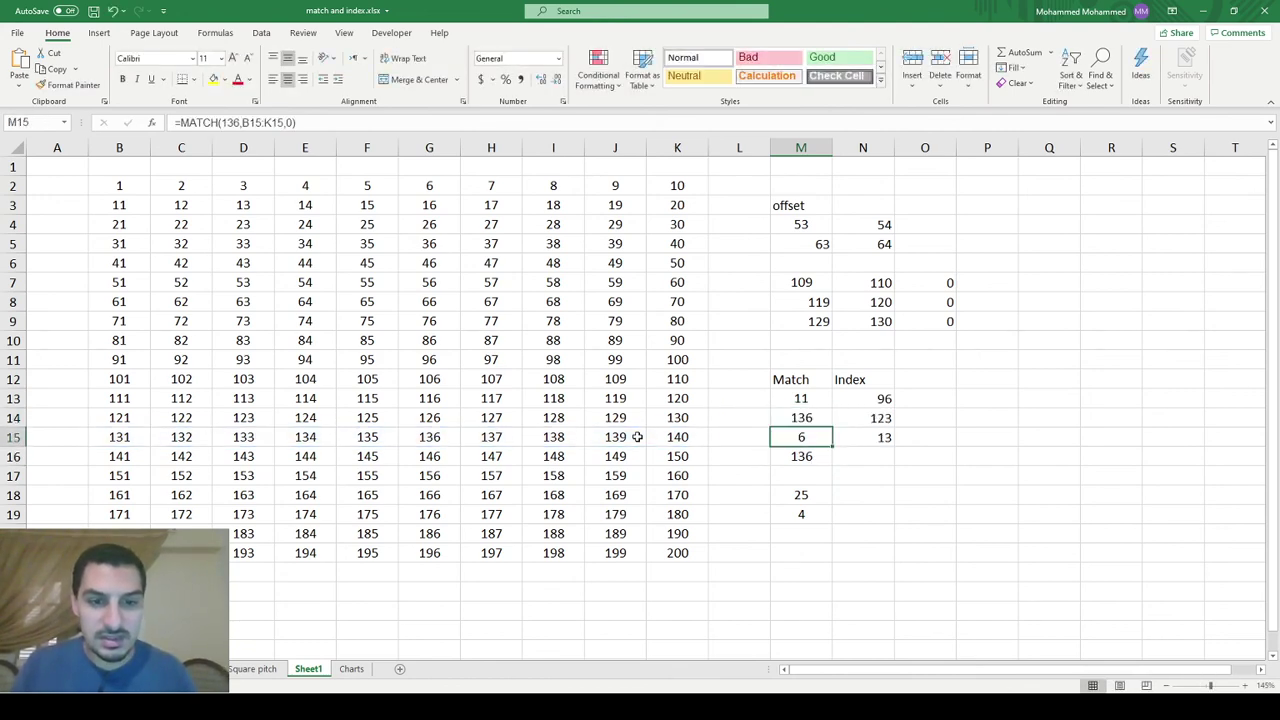
{"action": "key", "text": "F2"}
{"action": "left_click", "coordinate": [790, 438]}
{"action": "double_click", "coordinate": [776, 438]}
{"action": "left_click", "coordinate": [800, 418]}
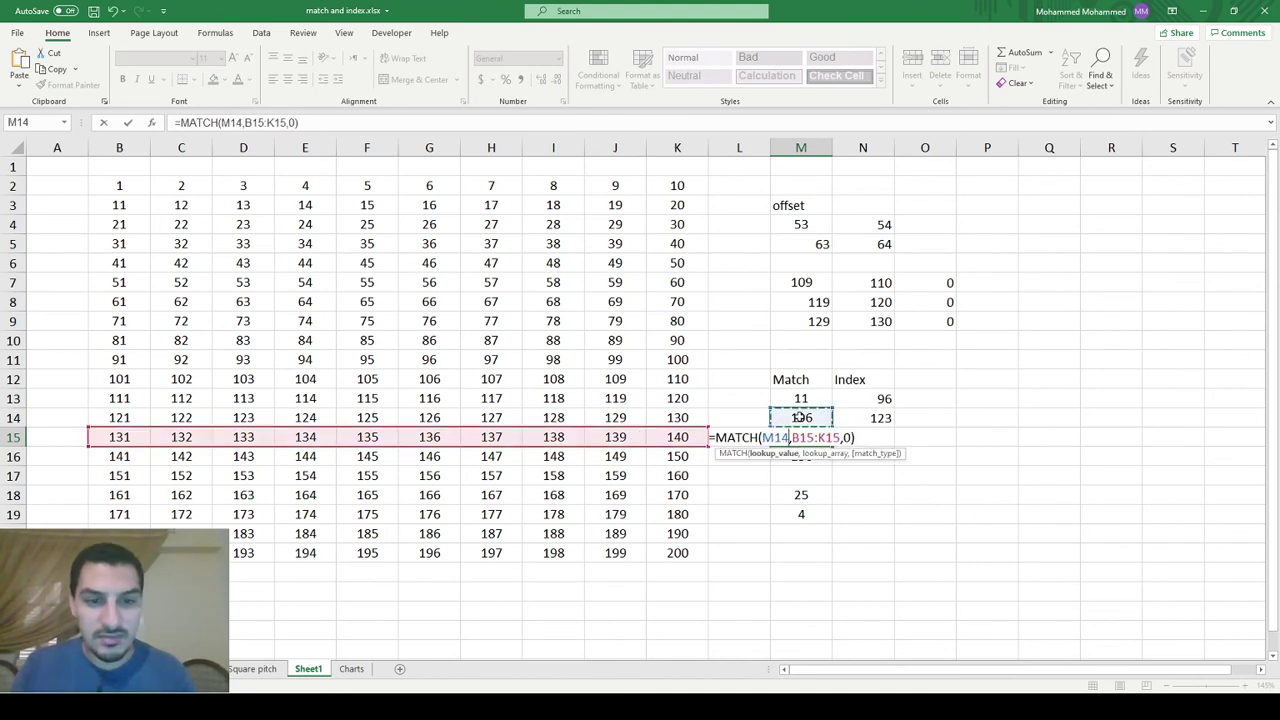
{"action": "key", "text": "Return"}
- Change the lookup input in M14 to 137 to test the linked MATCH and INDEX formulas
{"action": "left_click", "coordinate": [800, 418]}
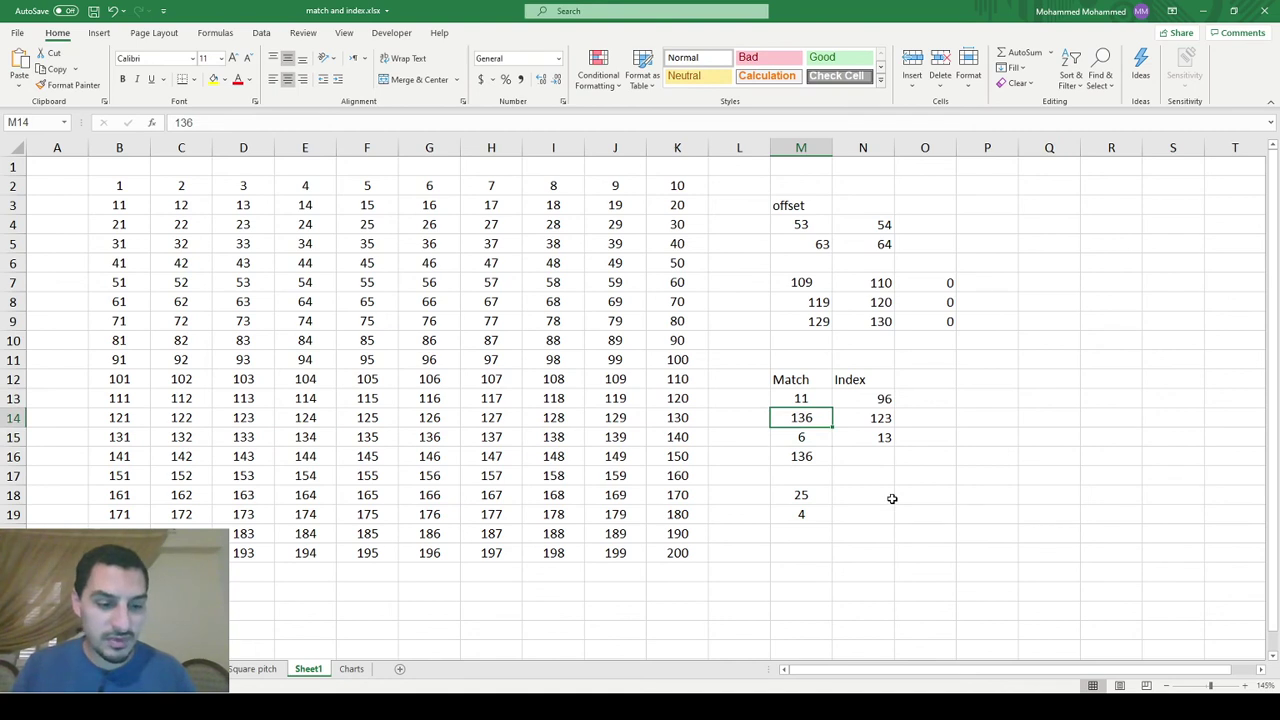
{"action": "type", "text": "137"}
{"action": "key", "text": "Return"}
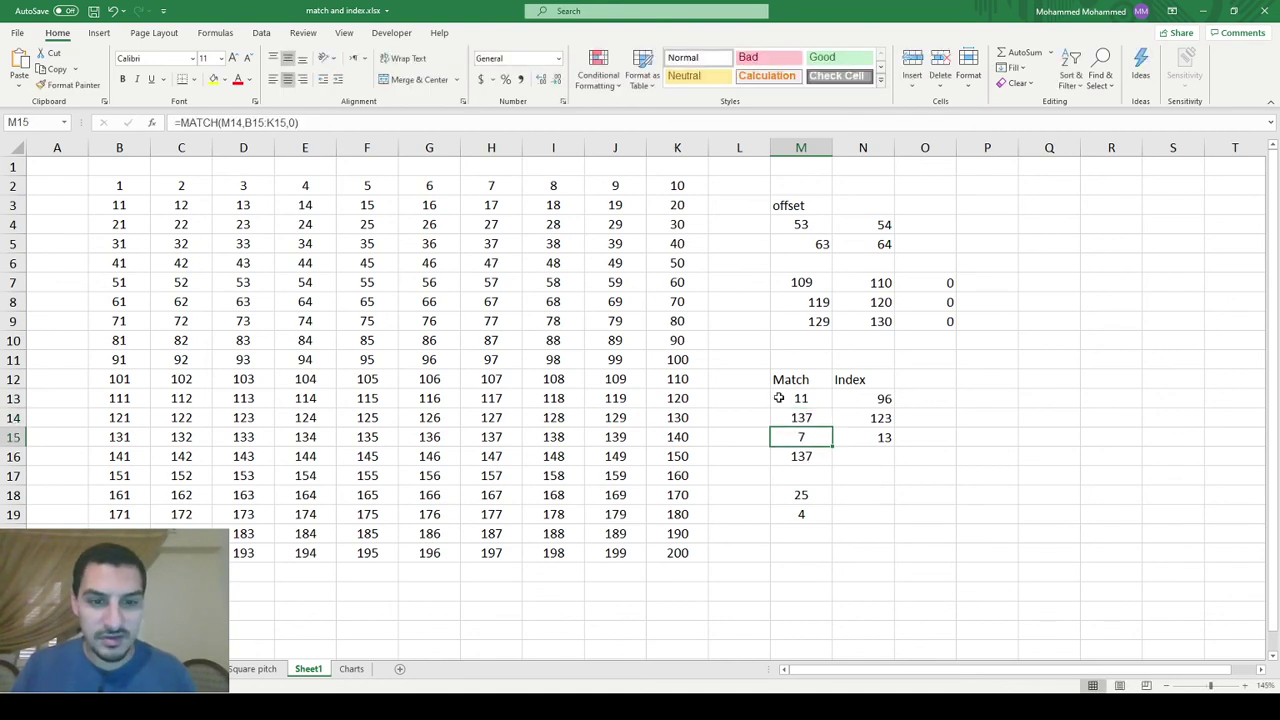